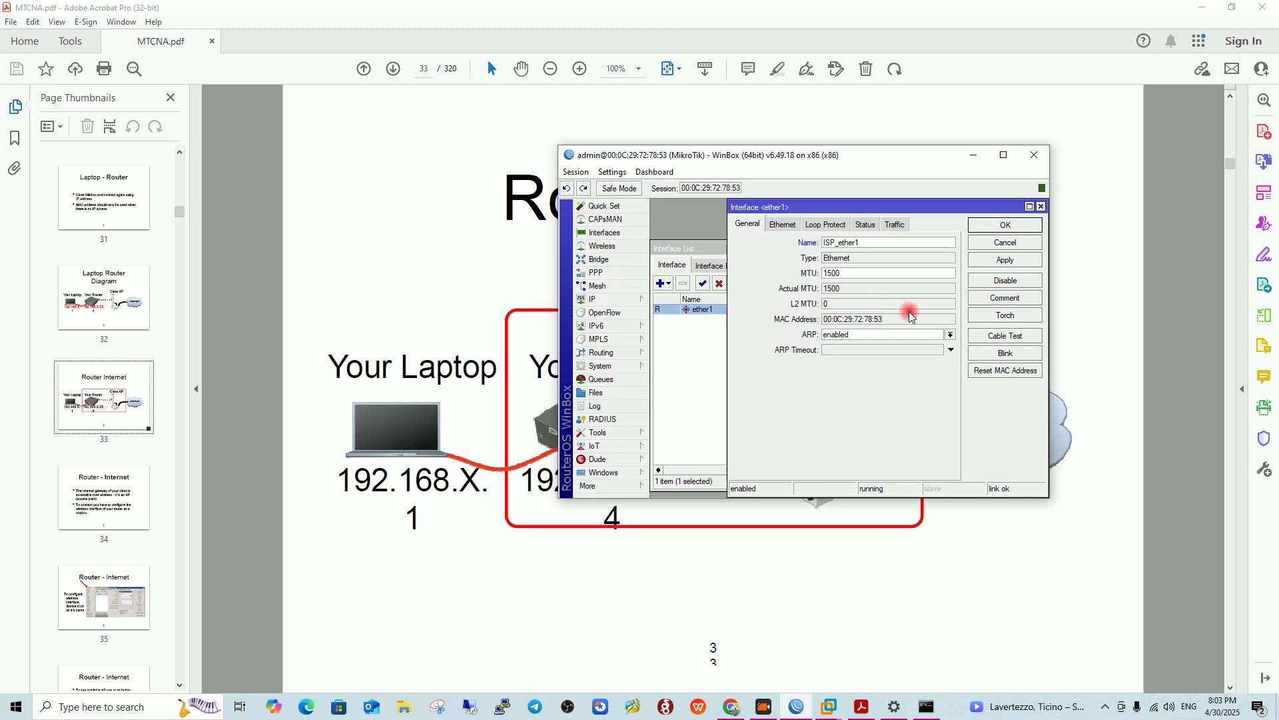
Check the Ethernet settings of ether1 and apply its new name ISP_ether1.
{"action": "left_click", "coordinate": [775, 227]}
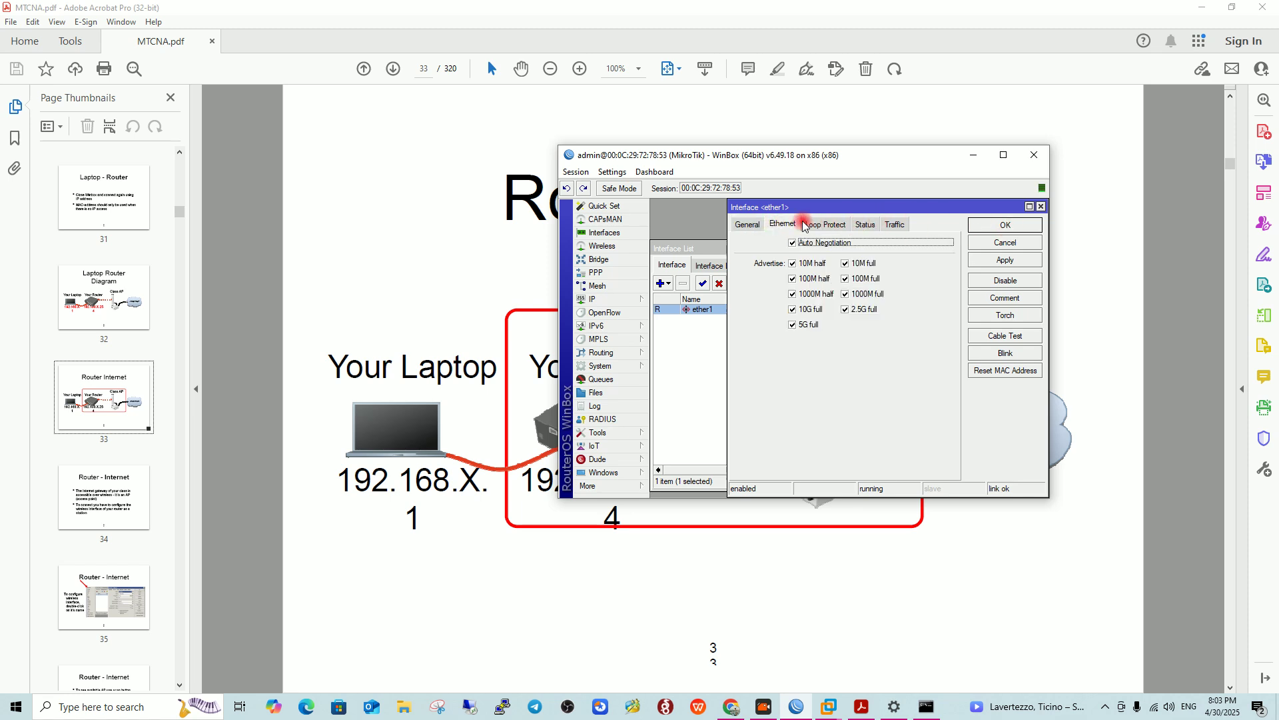
{"action": "left_click", "coordinate": [751, 225]}
{"action": "left_click", "coordinate": [994, 227]}
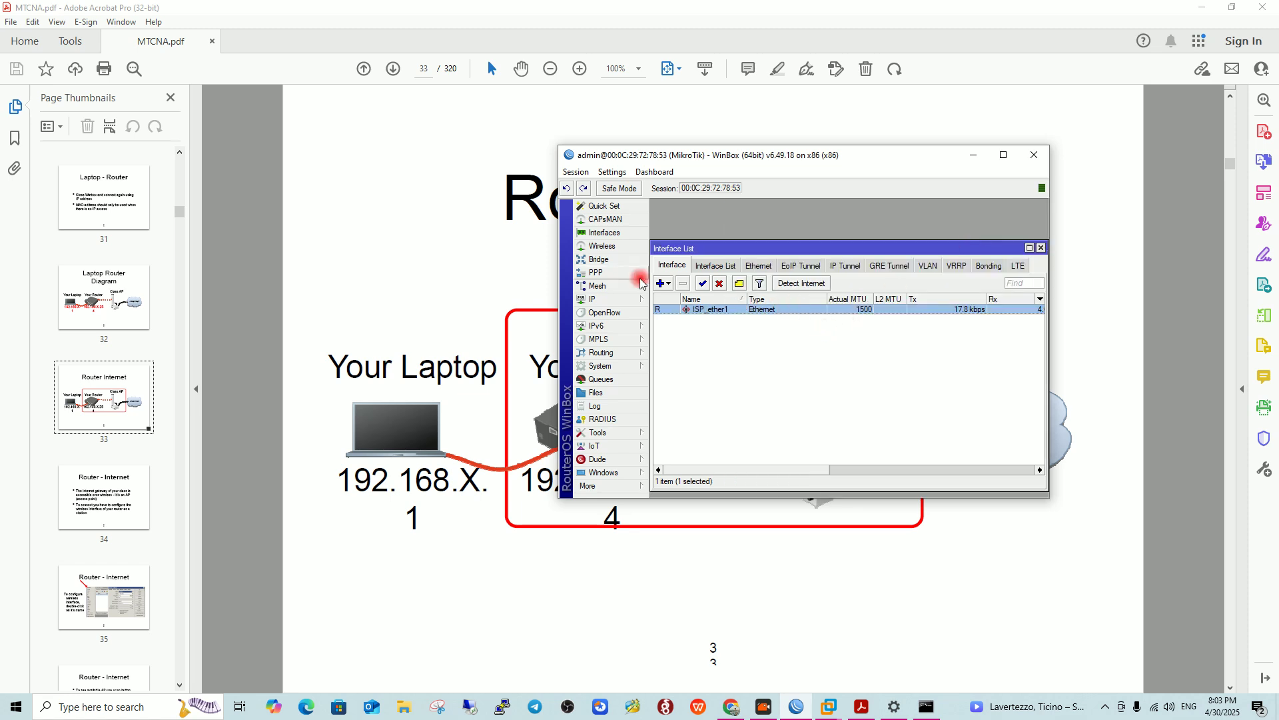
Open the router's IP address list and maximize both the main window and the list.
{"action": "left_click", "coordinate": [632, 301]}
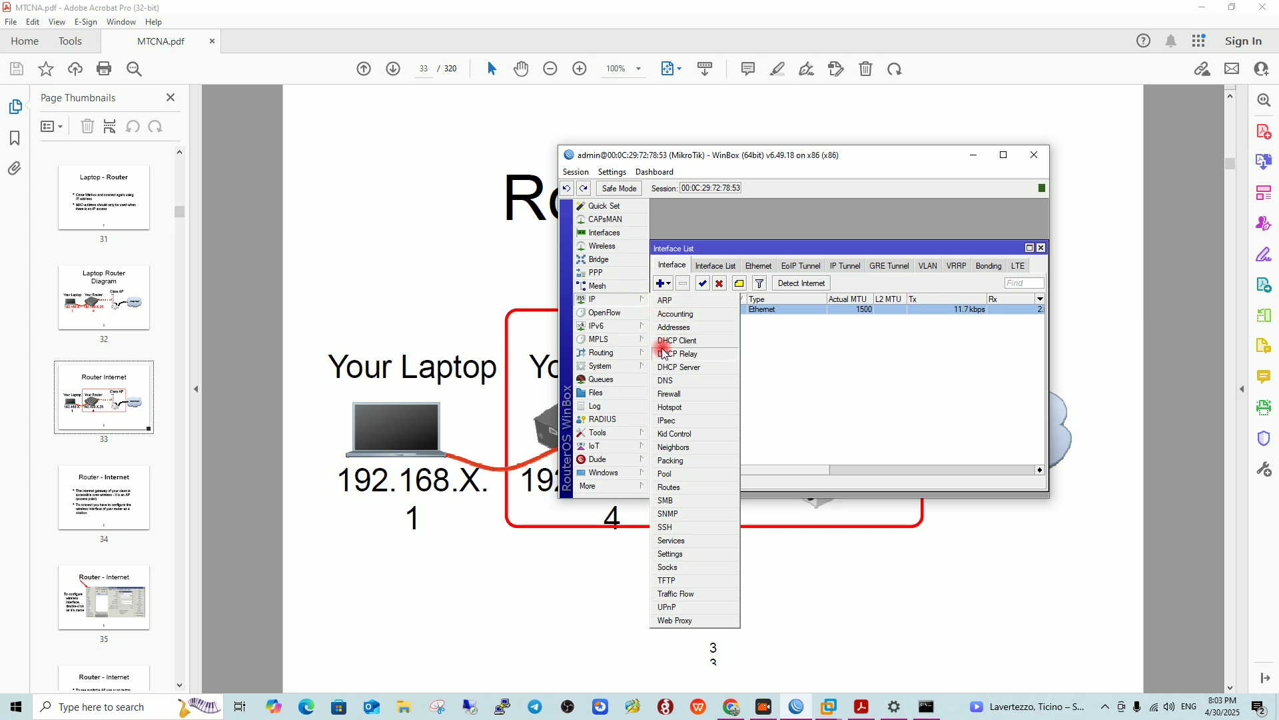
{"action": "left_click", "coordinate": [669, 327]}
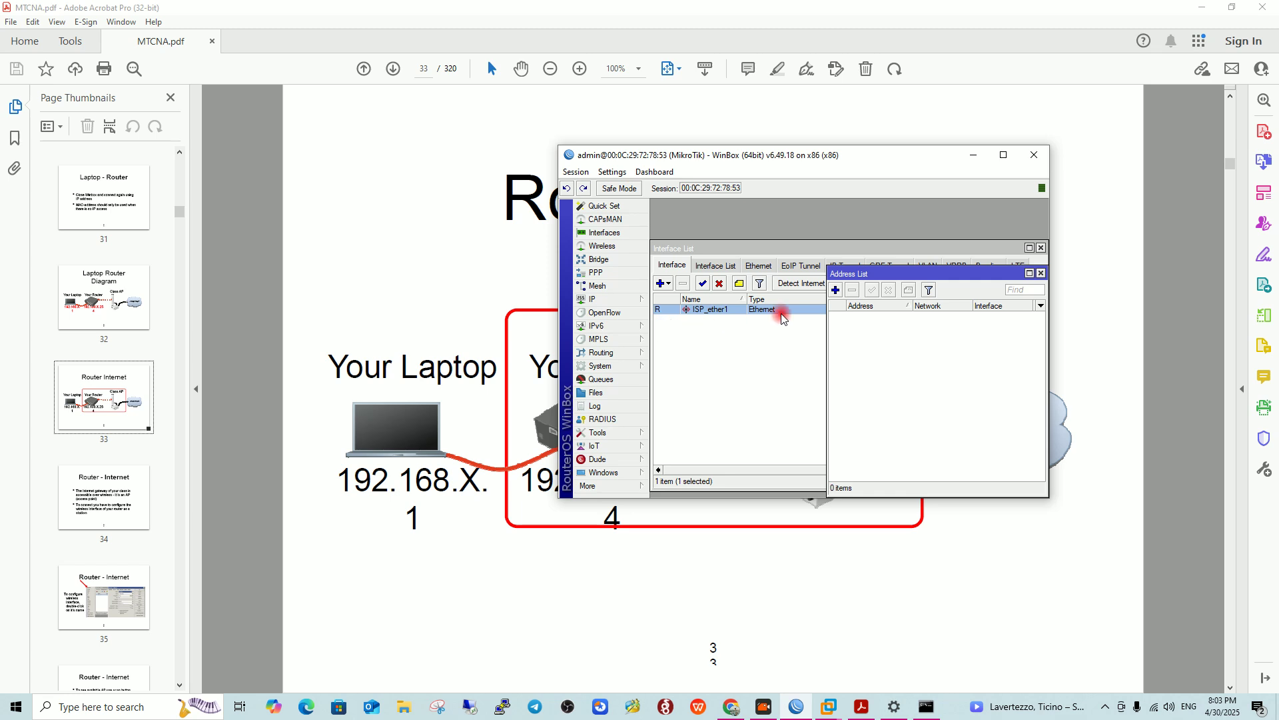
{"action": "left_click", "coordinate": [1001, 162]}
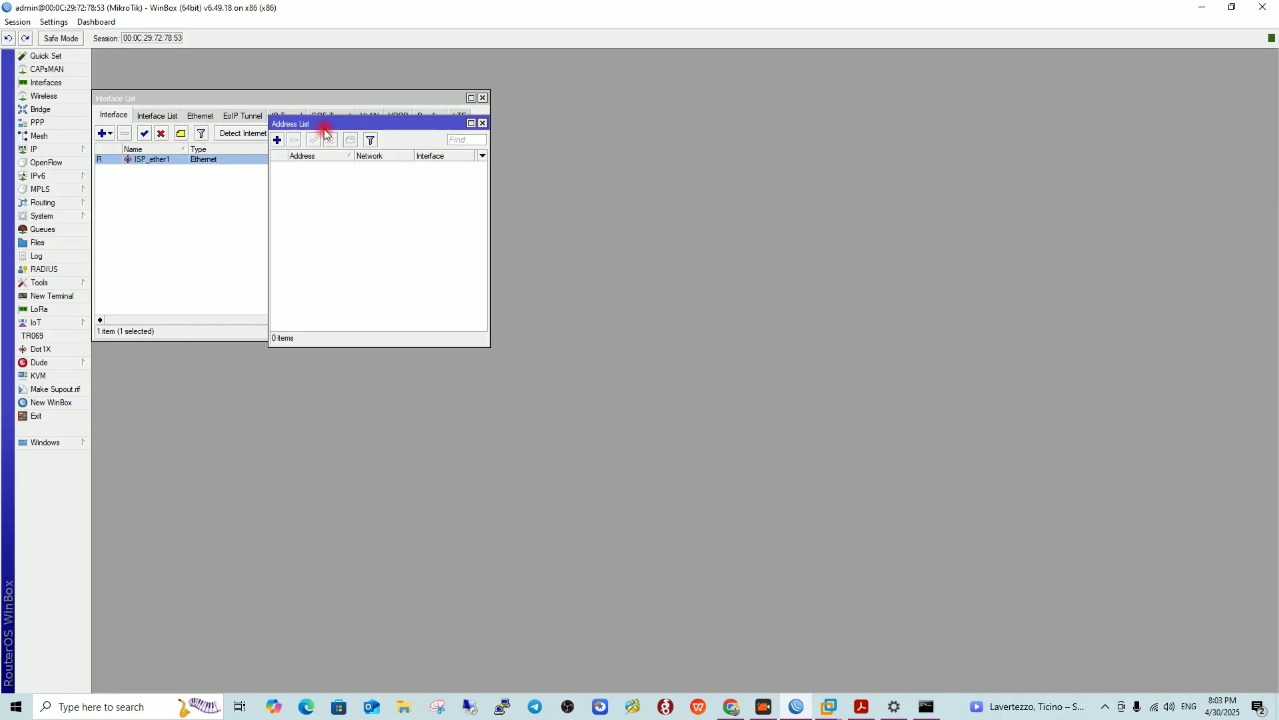
{"action": "left_click", "coordinate": [473, 123]}
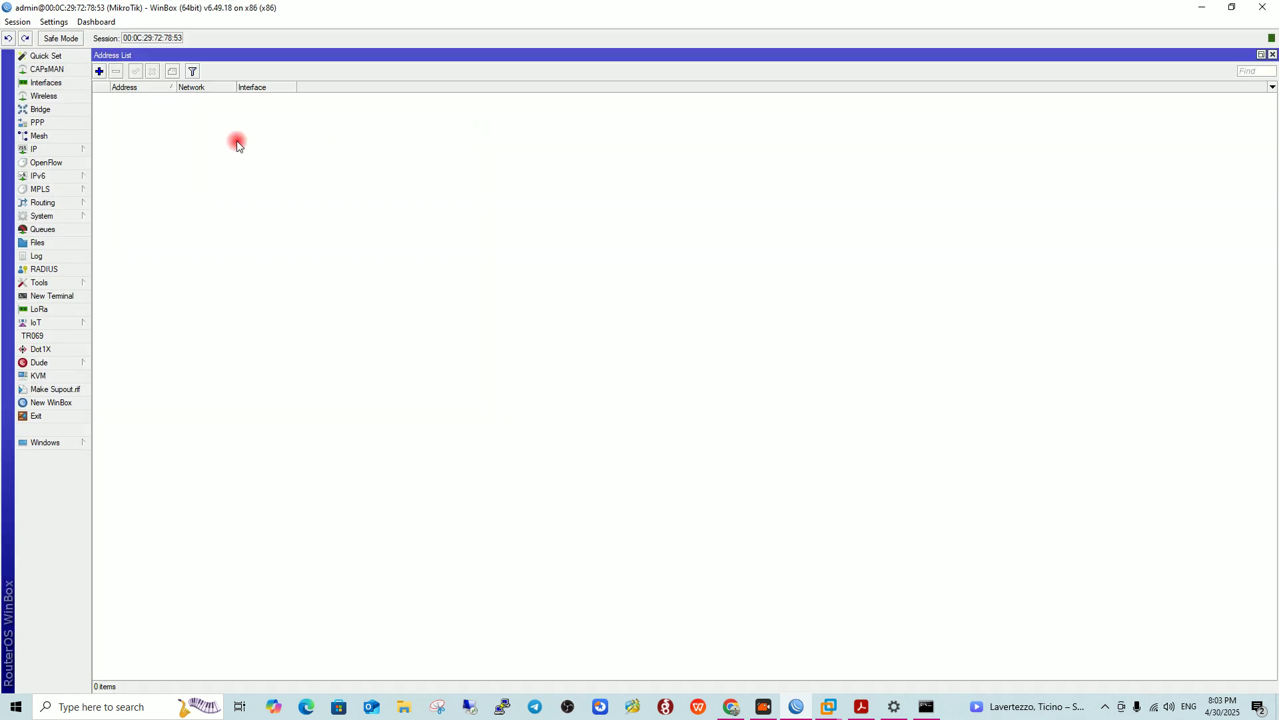
Add the static IP address 192.168.137.1 on the ISP_ether1 interface.
{"action": "left_click", "coordinate": [99, 71]}
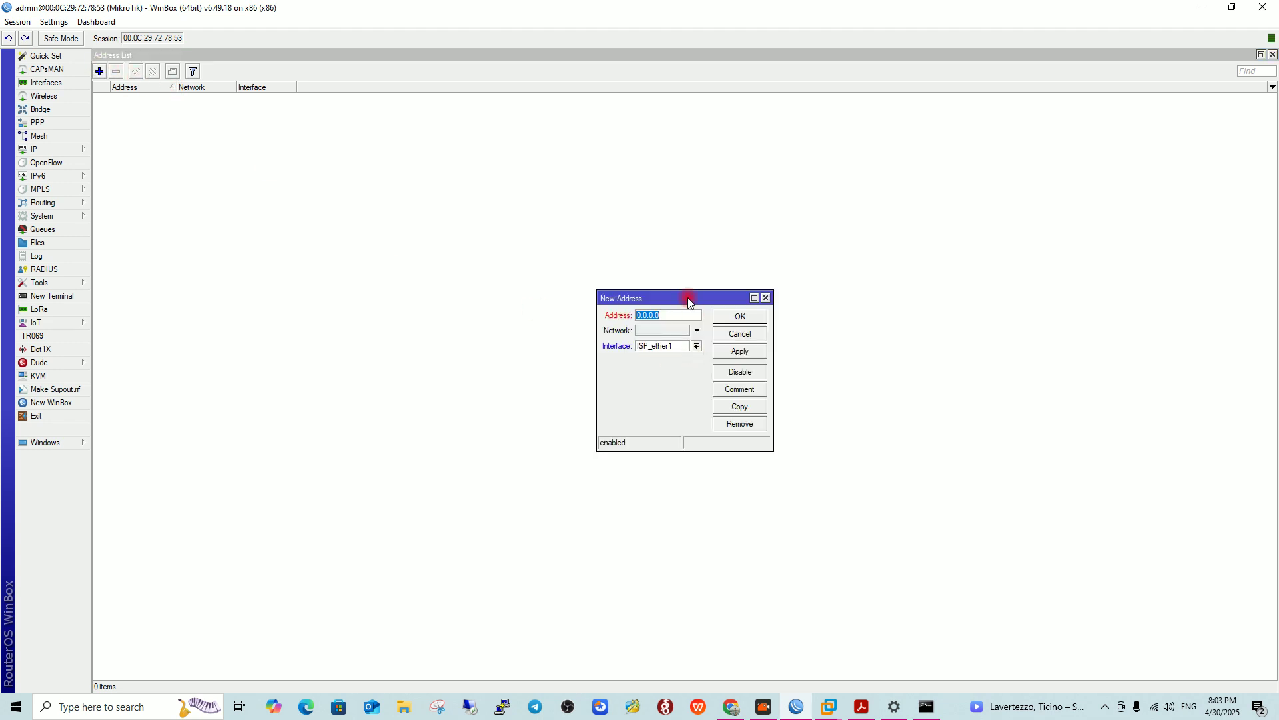
{"action": "mouse_move", "coordinate": [748, 296]}
{"action": "left_mouse_down"}
{"action": "mouse_move", "coordinate": [734, 294]}
{"action": "mouse_move", "coordinate": [737, 274]}
{"action": "left_mouse_up"}
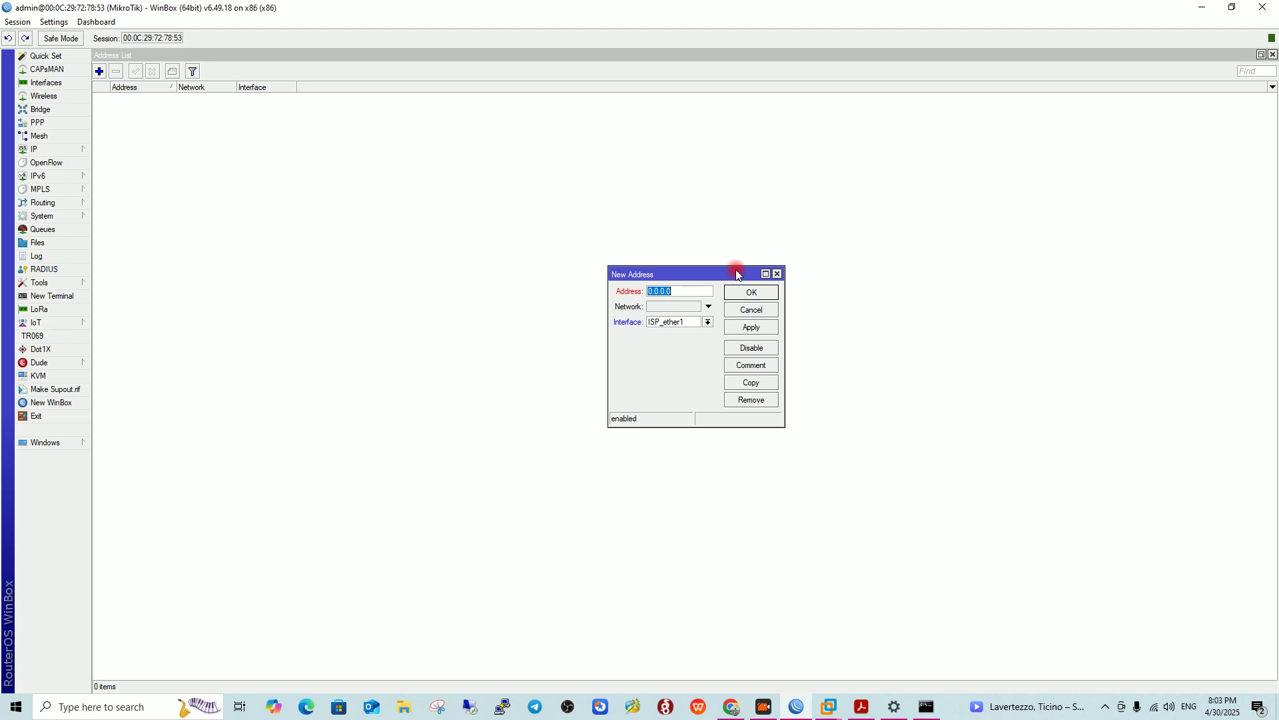
{"action": "type", "text": "192.168.137.2"}
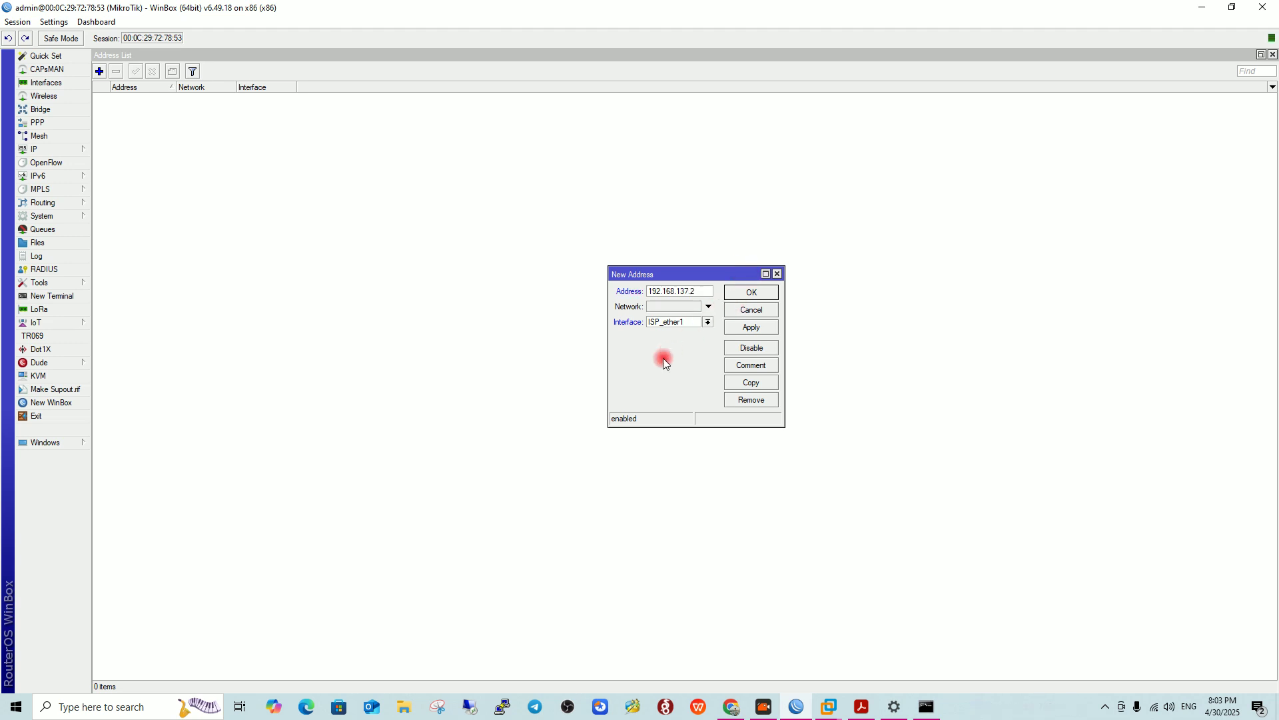
{"action": "left_click", "coordinate": [694, 324]}
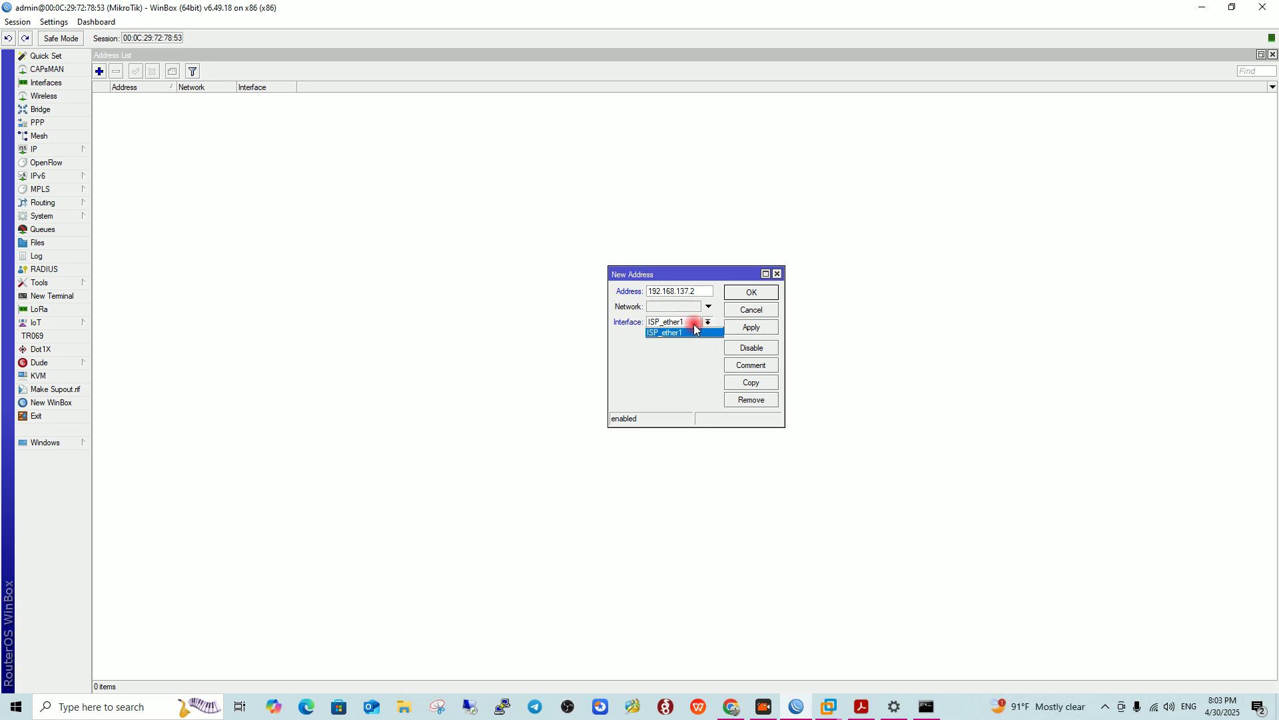
{"action": "left_click", "coordinate": [700, 335]}
{"action": "left_click", "coordinate": [692, 291]}
{"action": "double_click", "coordinate": [692, 292]}
{"action": "left_click", "coordinate": [762, 298]}
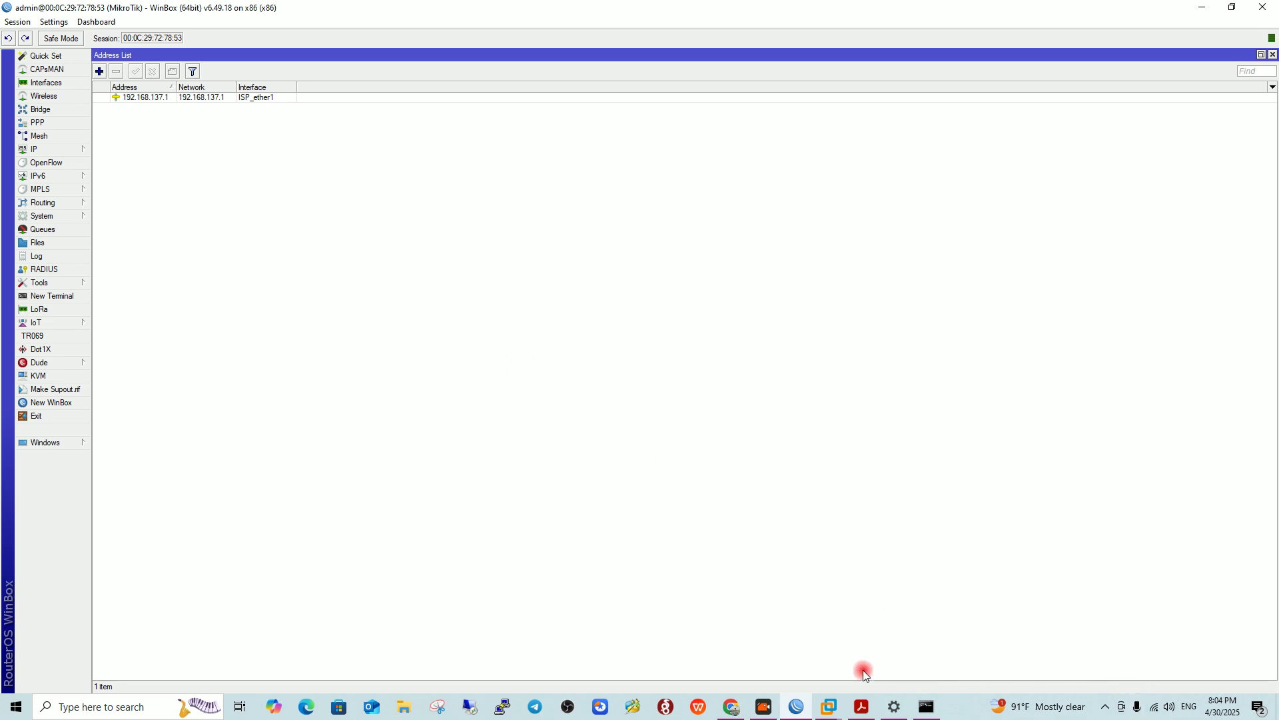
{"action": "mouse_move", "coordinate": [830, 706]}
{"action": "left_click", "coordinate": [745, 650]}
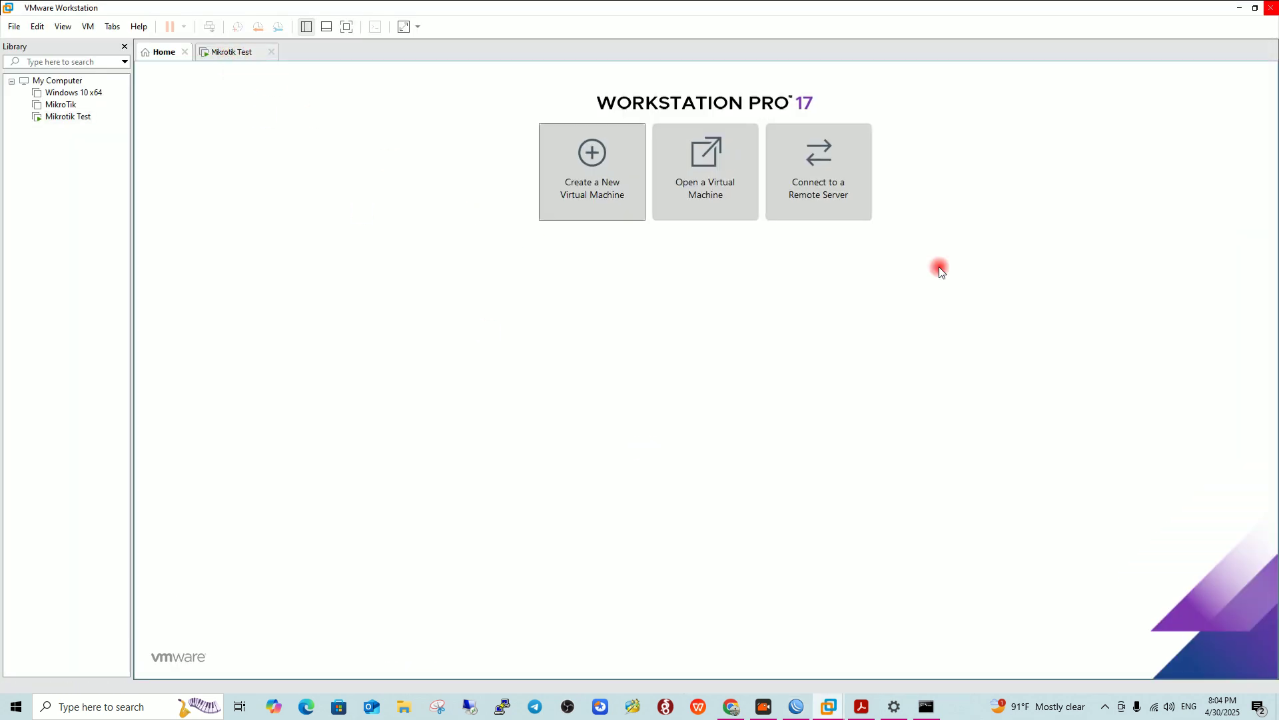
{"action": "left_click", "coordinate": [1240, 8]}
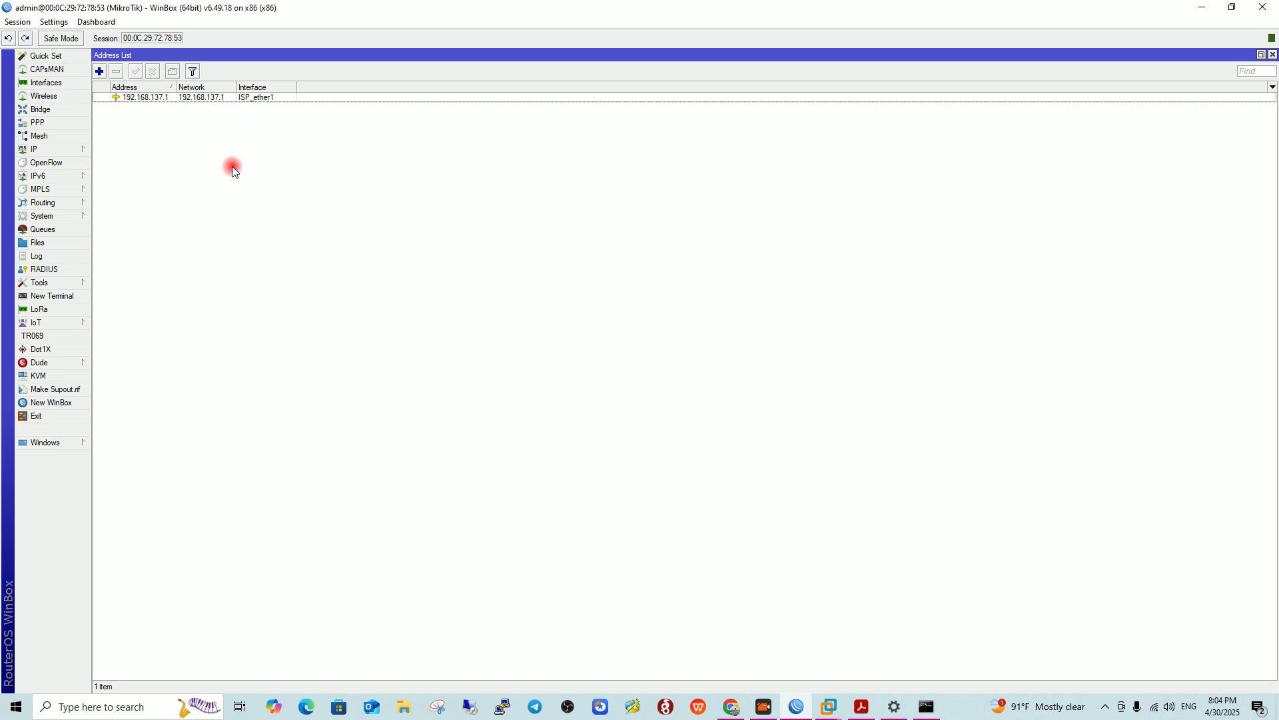
{"action": "left_click", "coordinate": [198, 97]}
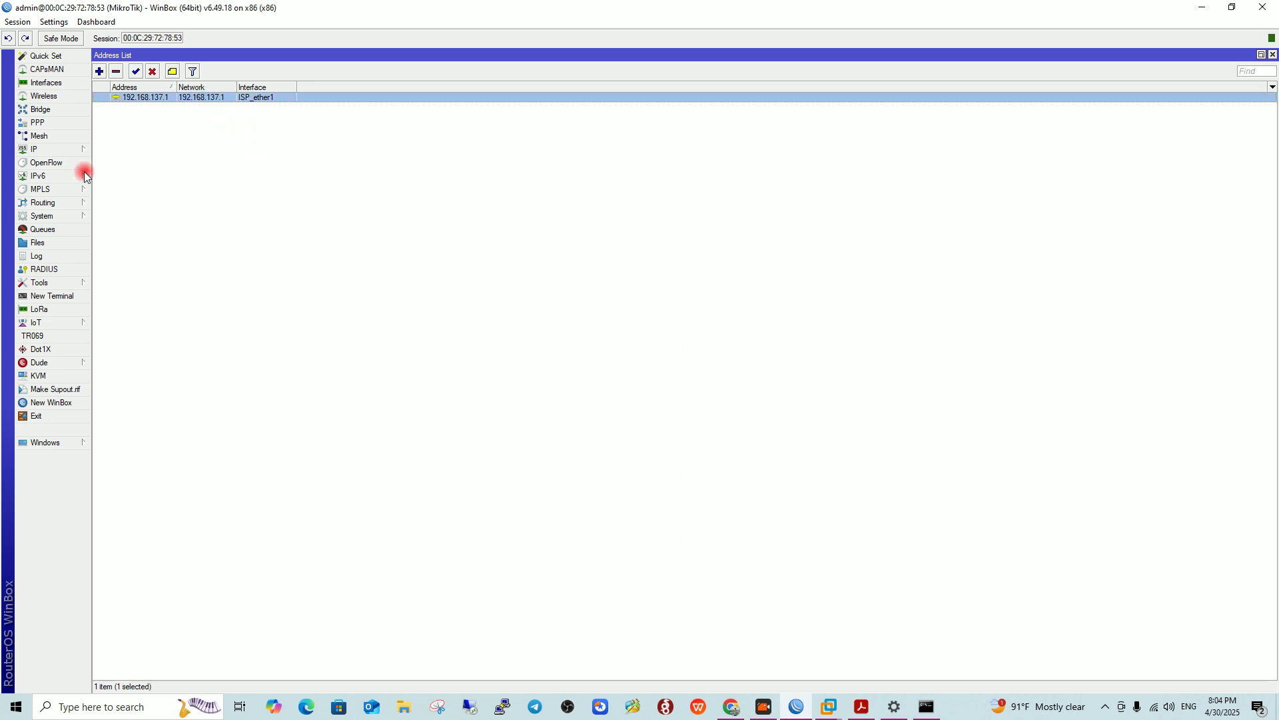
Add a DHCP client on ISP_ether1 with peer DNS, peer NTP and the default route enabled, and review its entry.
{"action": "left_click", "coordinate": [74, 150]}
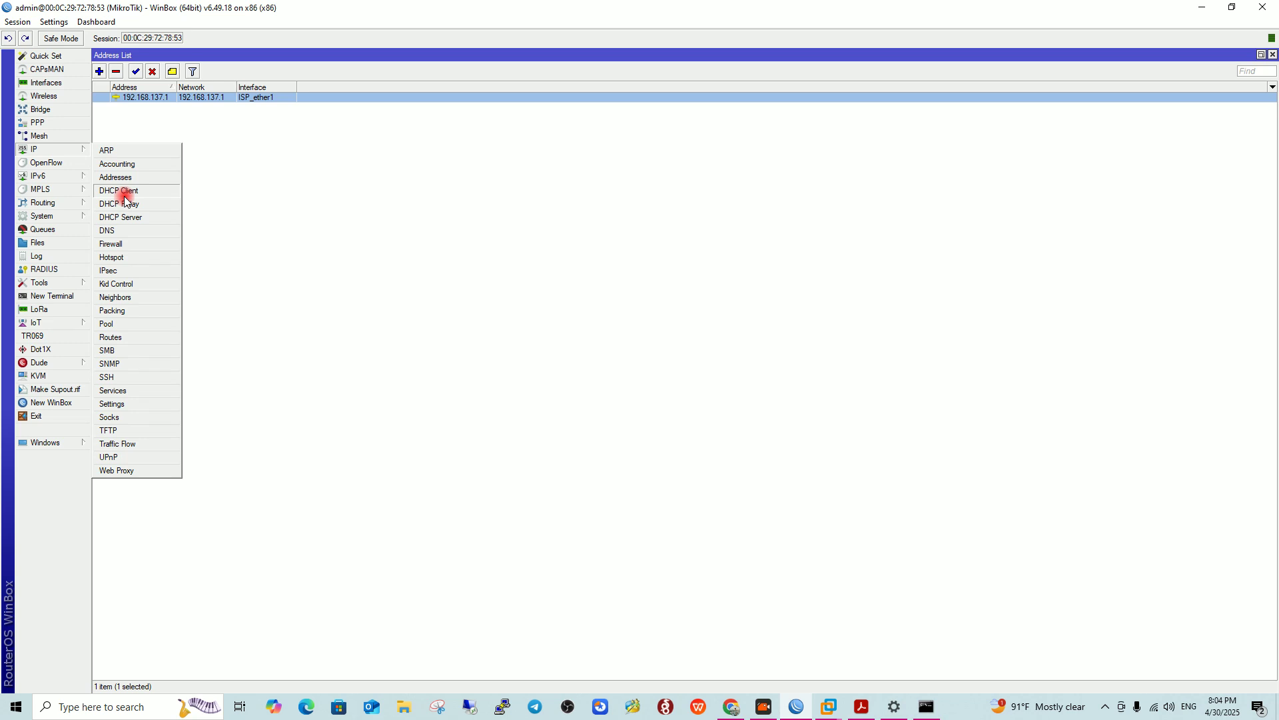
{"action": "left_click", "coordinate": [124, 192]}
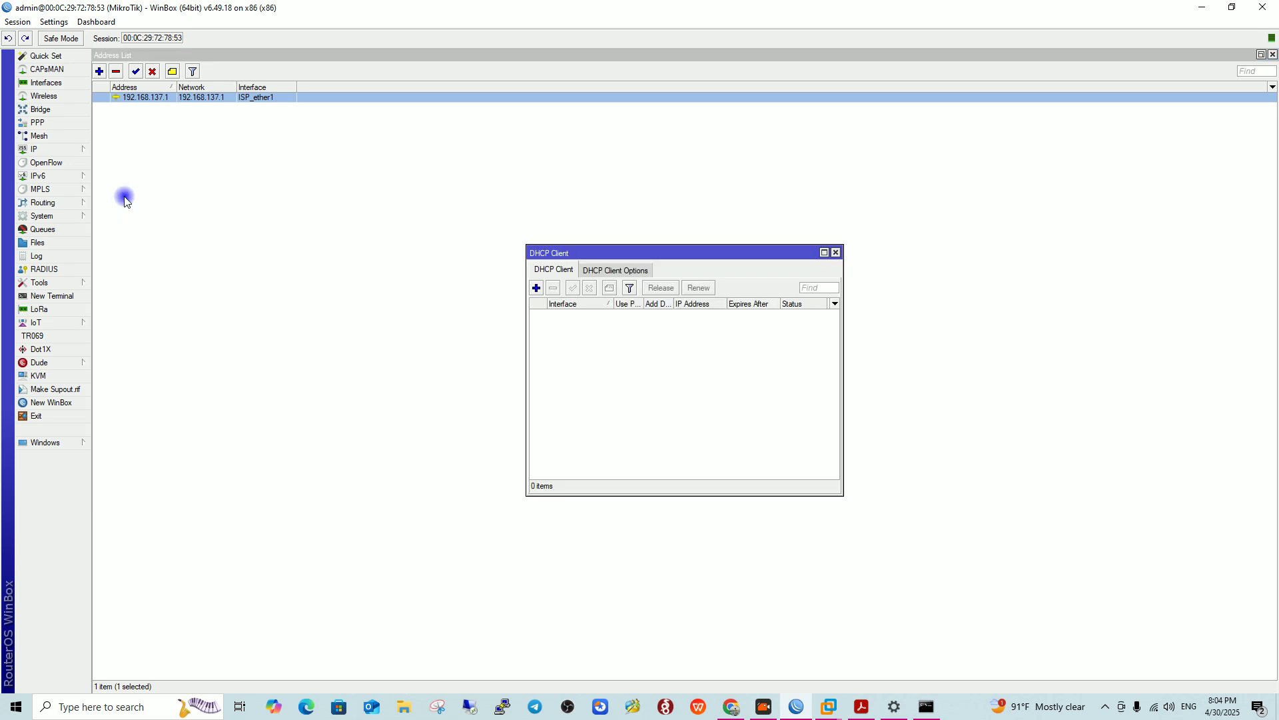
{"action": "left_click", "coordinate": [535, 288]}
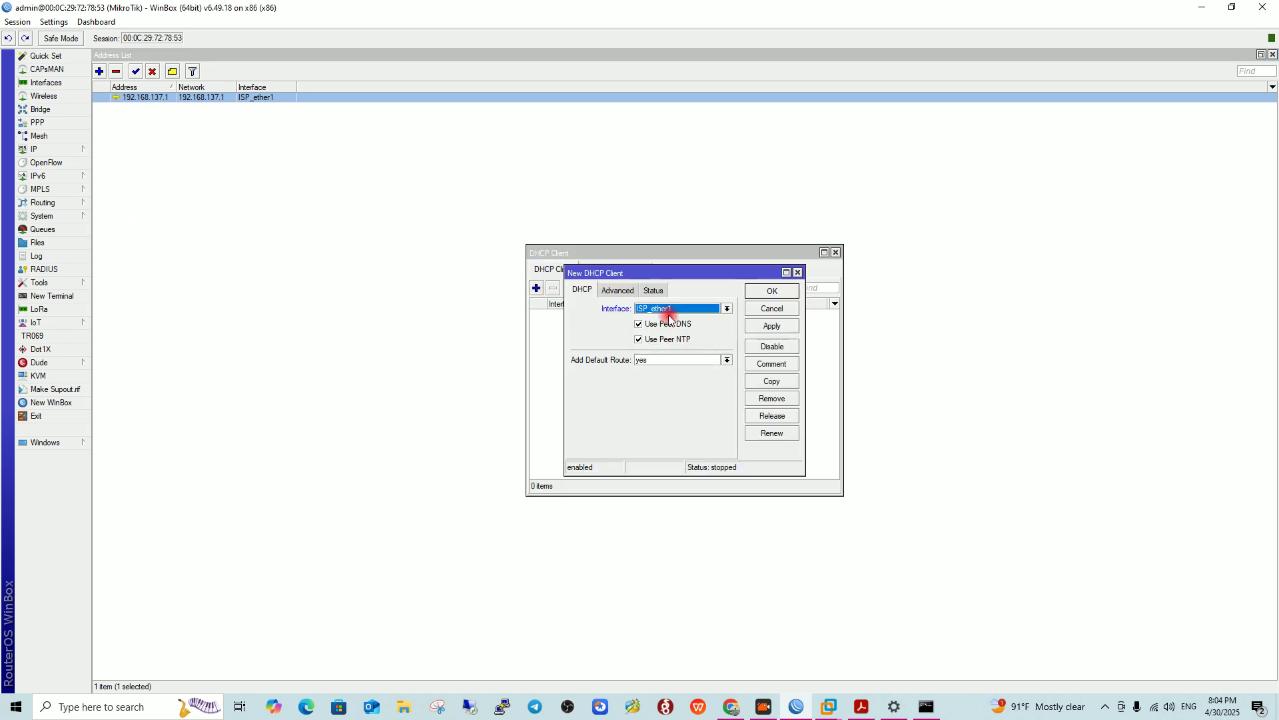
{"action": "left_click", "coordinate": [762, 296]}
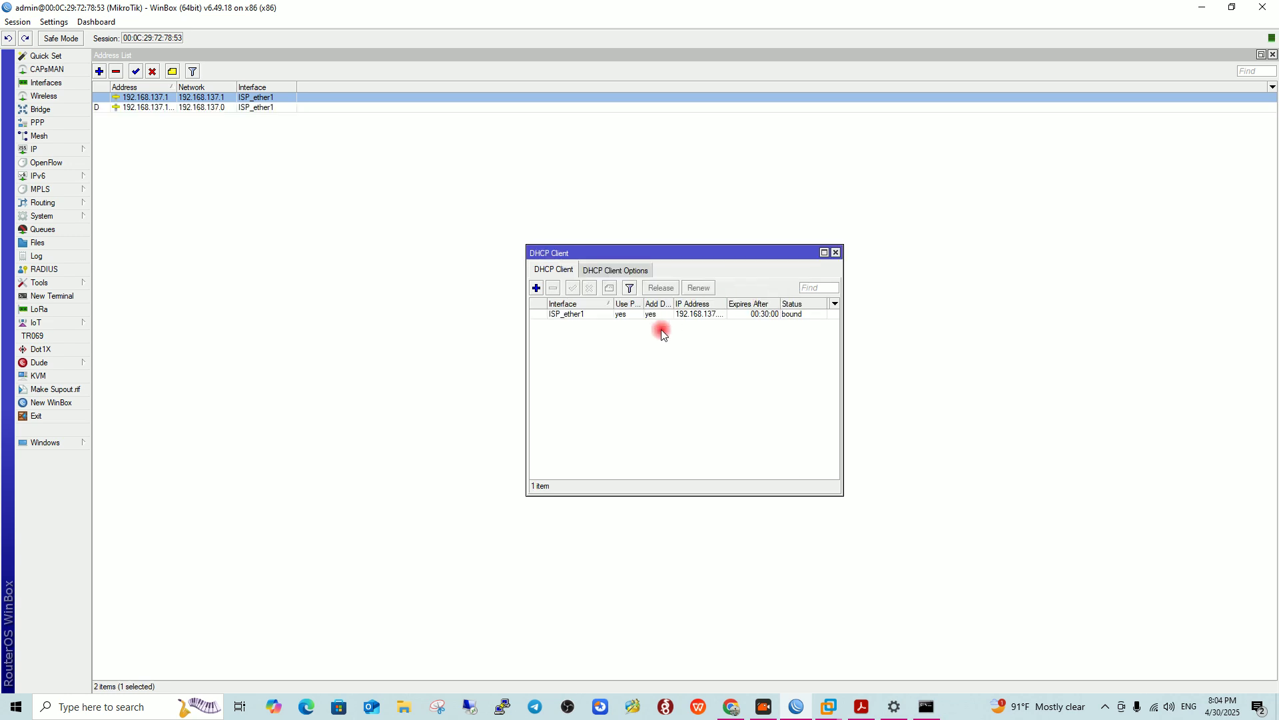
{"action": "double_click", "coordinate": [701, 316]}
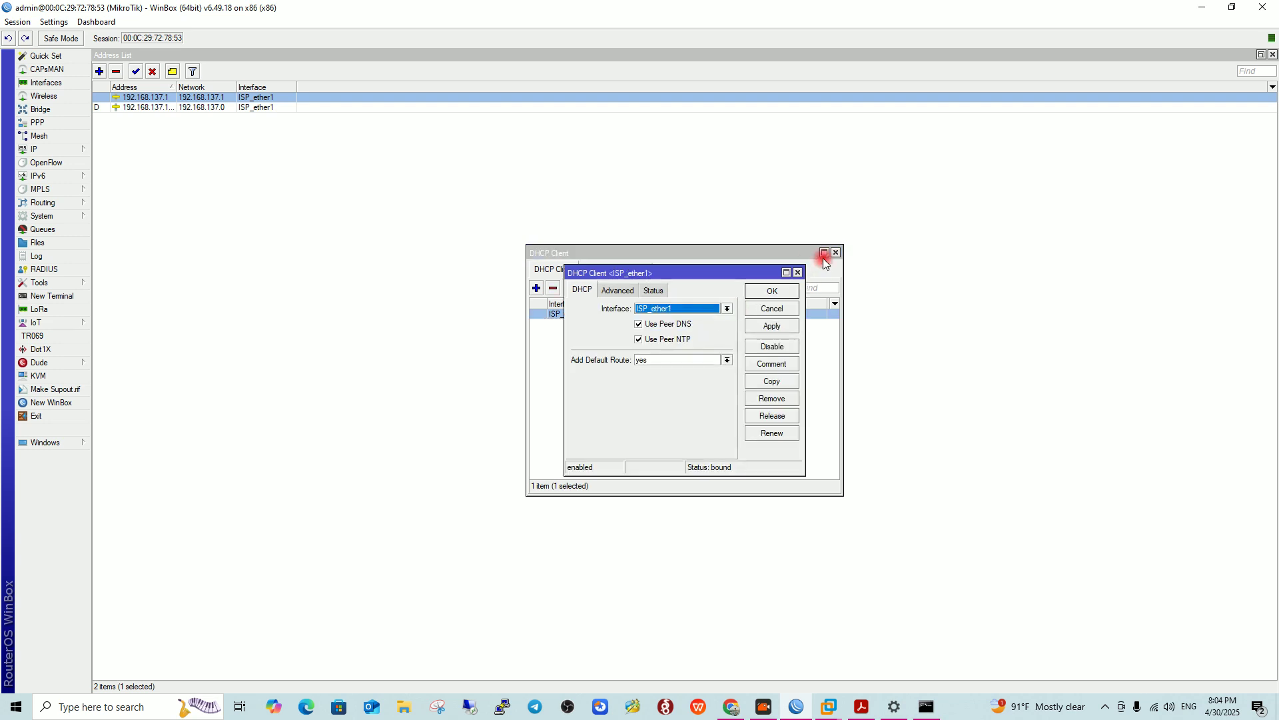
{"action": "left_click", "coordinate": [798, 271]}
{"action": "left_click", "coordinate": [836, 252]}
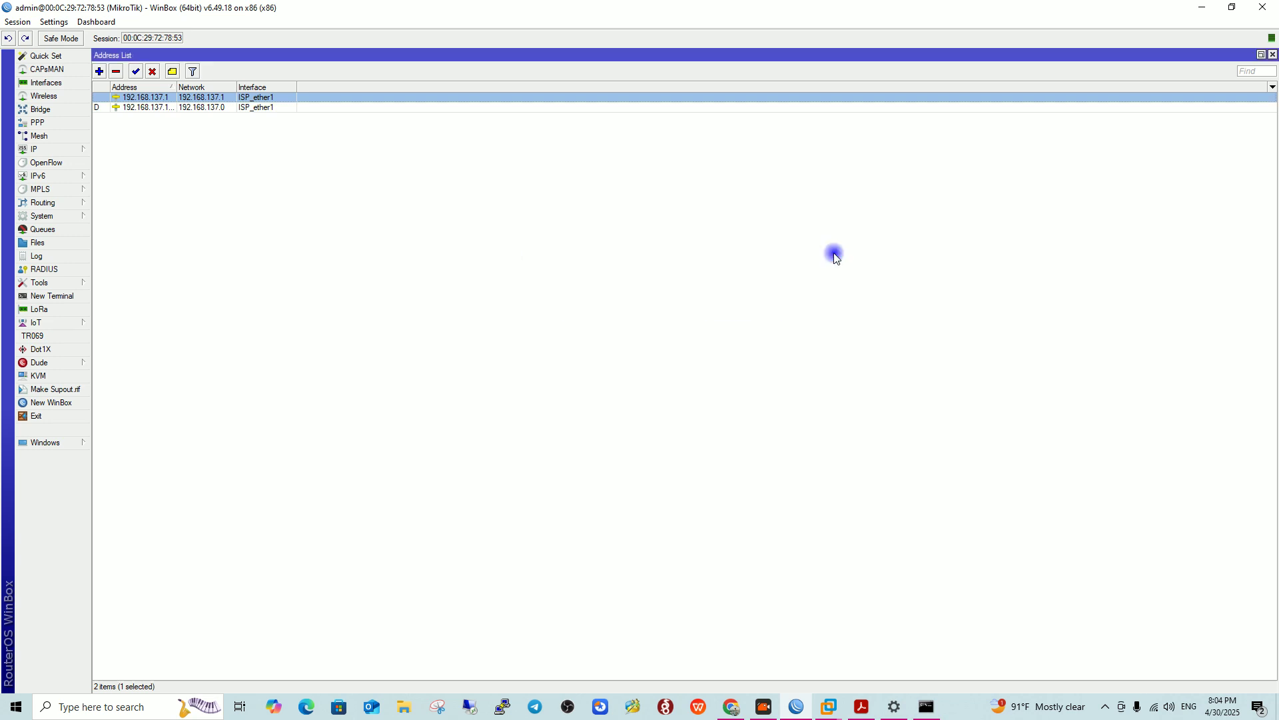
Remove the static address 192.168.137.1 from the address list.
{"action": "left_click", "coordinate": [251, 155]}
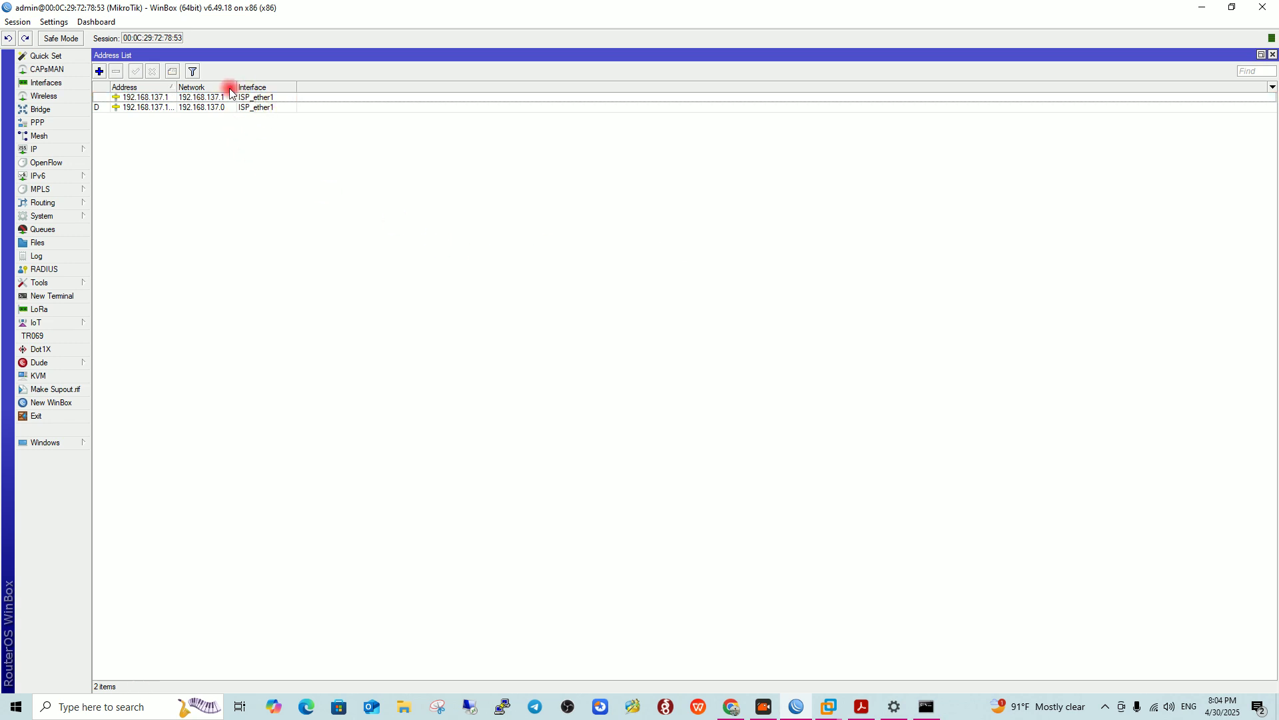
{"action": "left_click", "coordinate": [222, 108]}
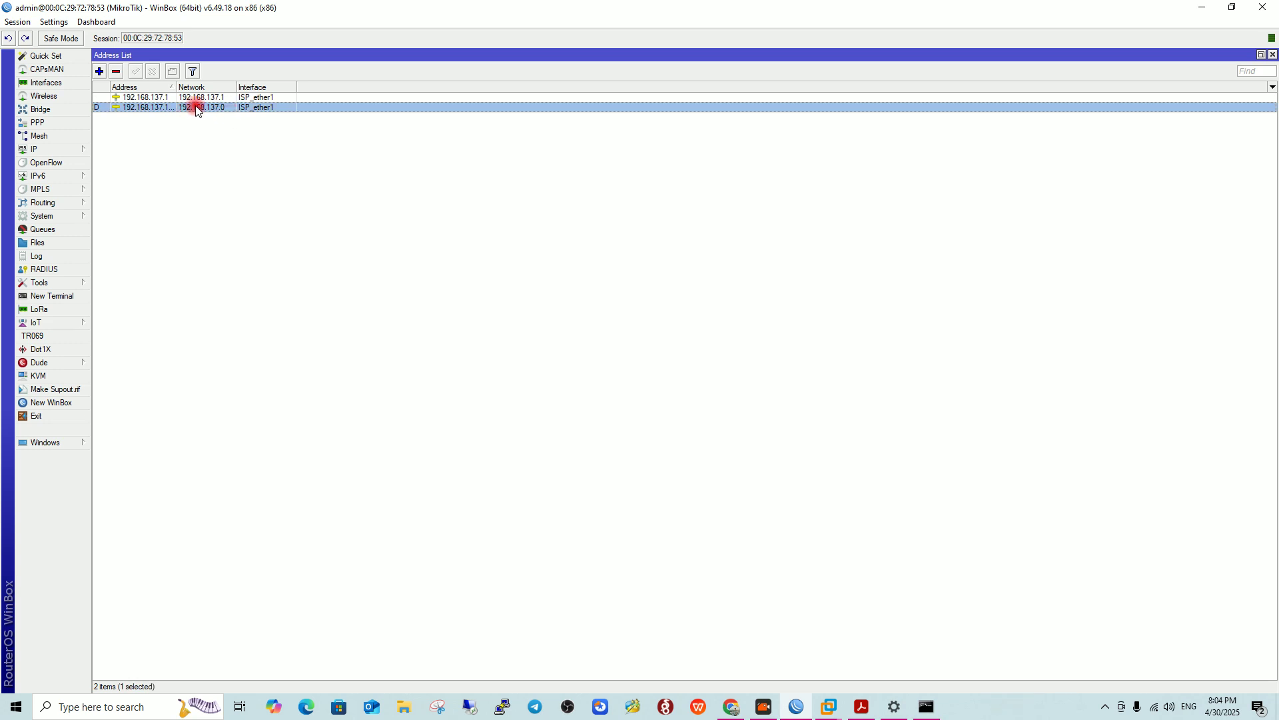
{"action": "left_click", "coordinate": [193, 98]}
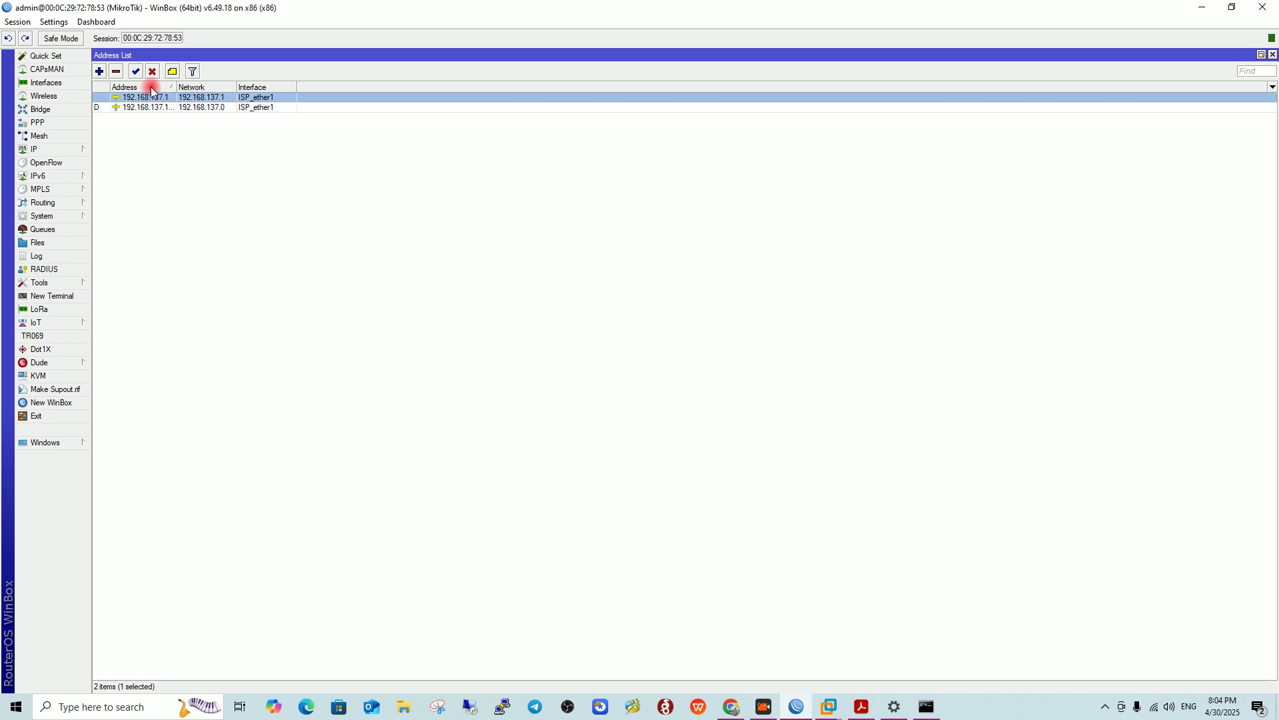
{"action": "left_click", "coordinate": [118, 72]}
Examine the address, subnet range and interface of the dynamic address assigned to ISP_ether1.
{"action": "double_click", "coordinate": [198, 97]}
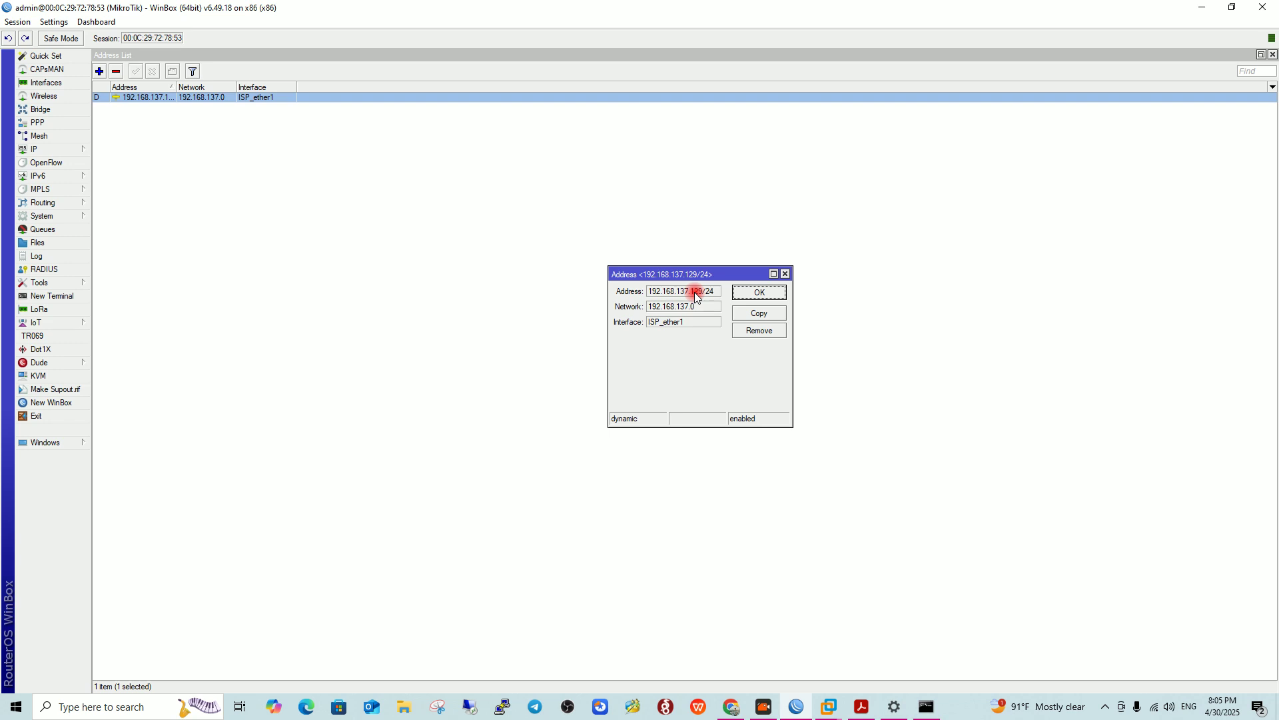
{"action": "mouse_move", "coordinate": [697, 296]}
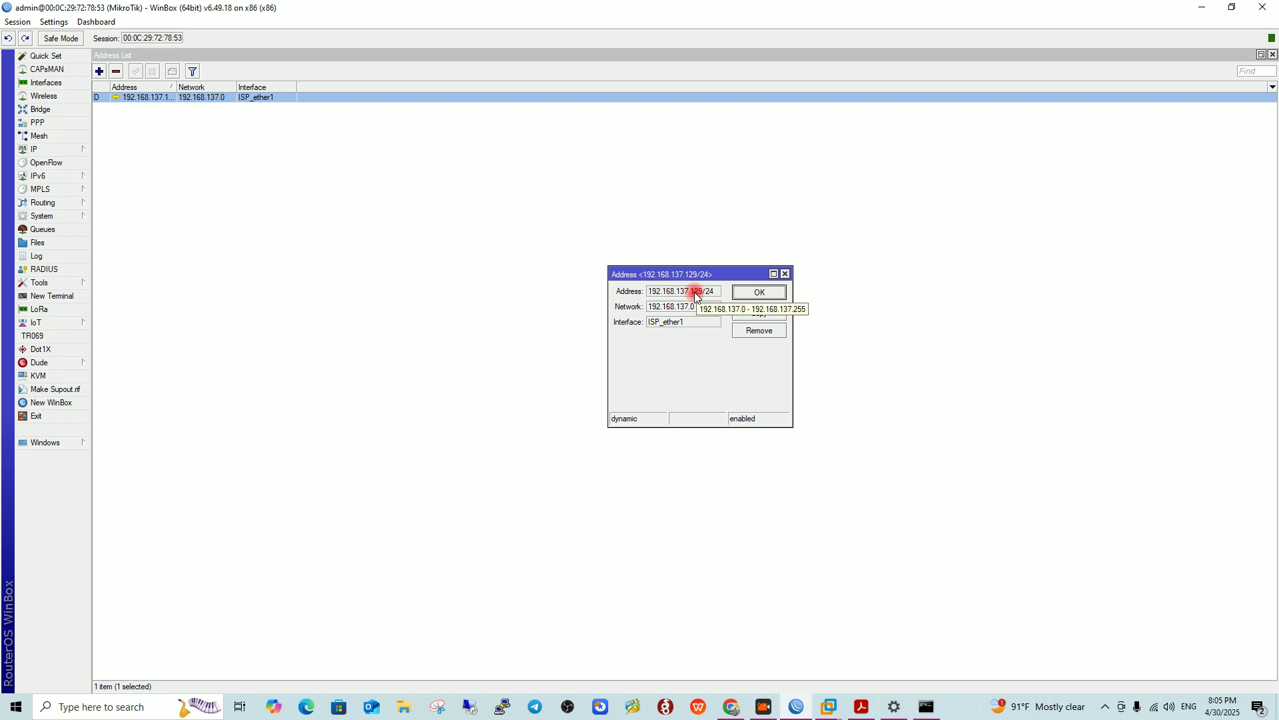
{"action": "left_click", "coordinate": [773, 293]}
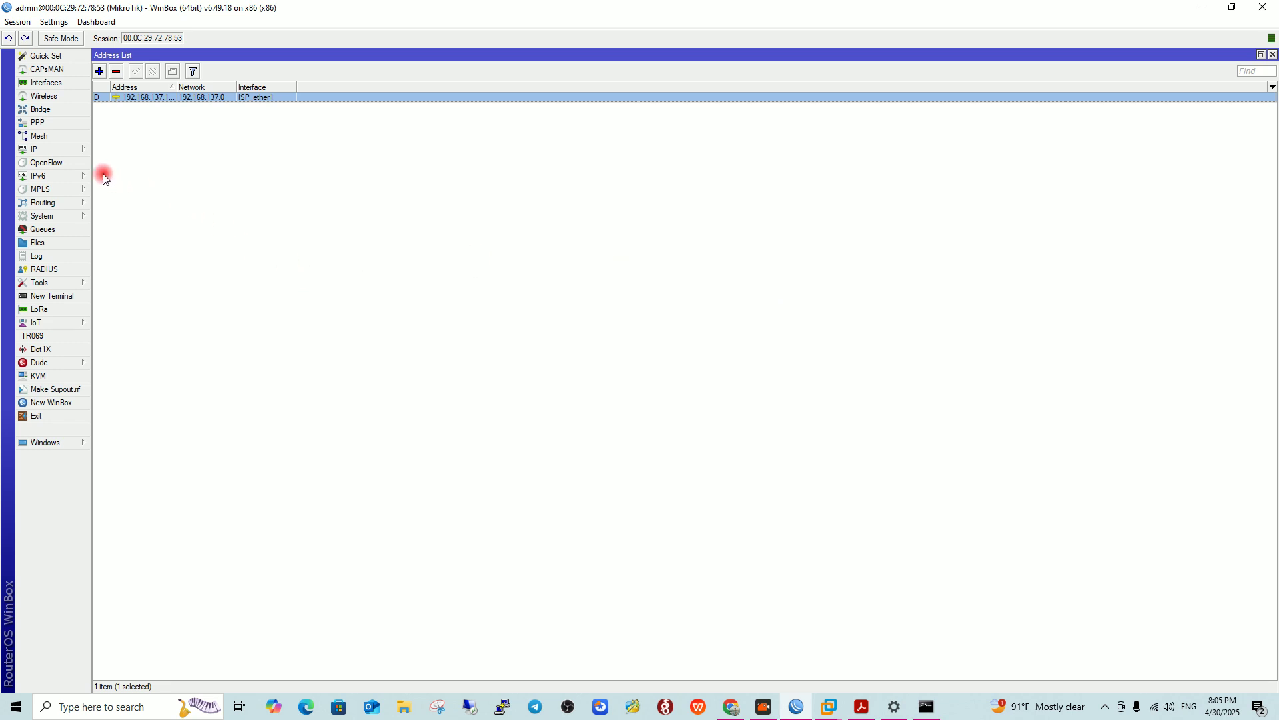
{"action": "left_click", "coordinate": [74, 150]}
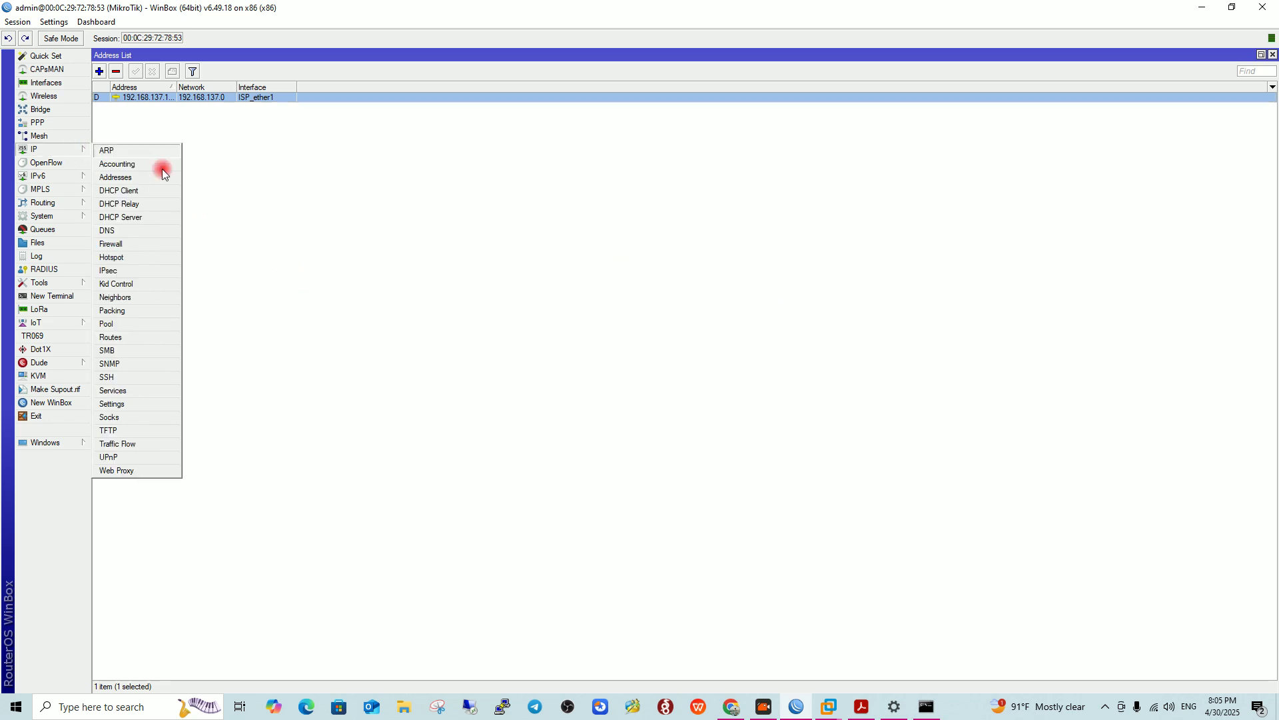
{"action": "left_click", "coordinate": [144, 217]}
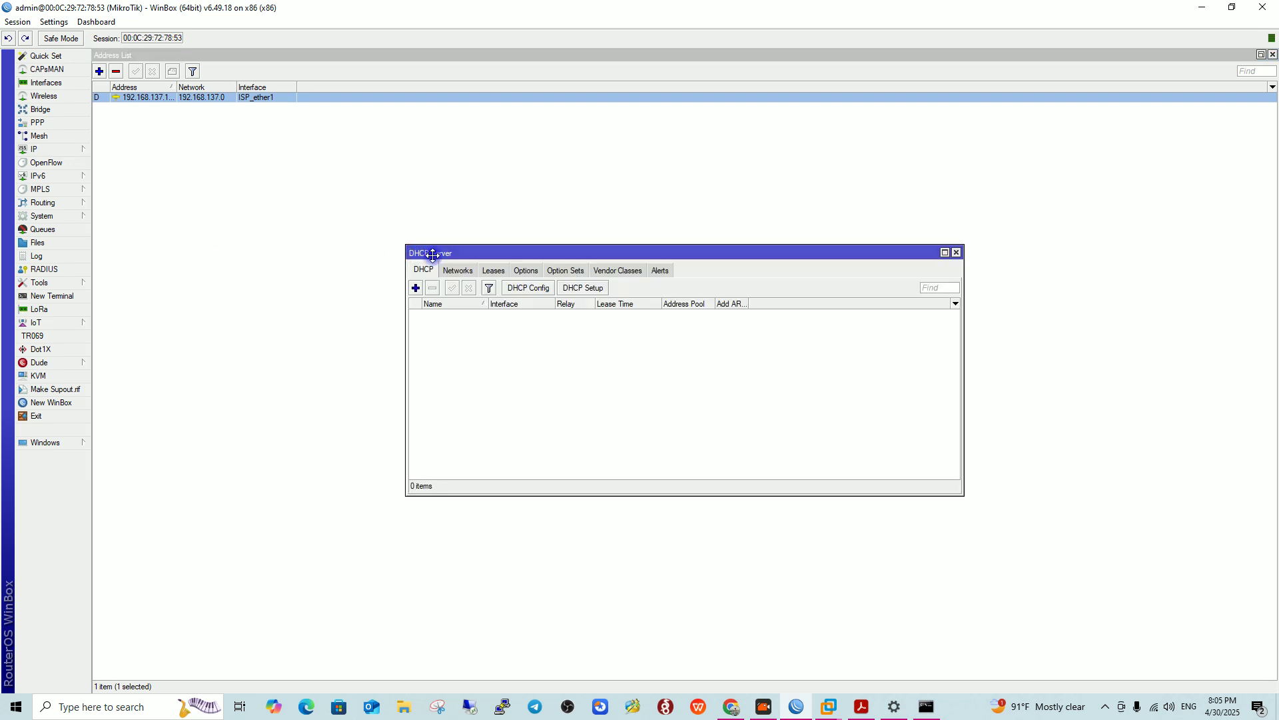
{"action": "left_click_drag", "start_coordinate": [431, 255], "coordinate": [475, 240]}
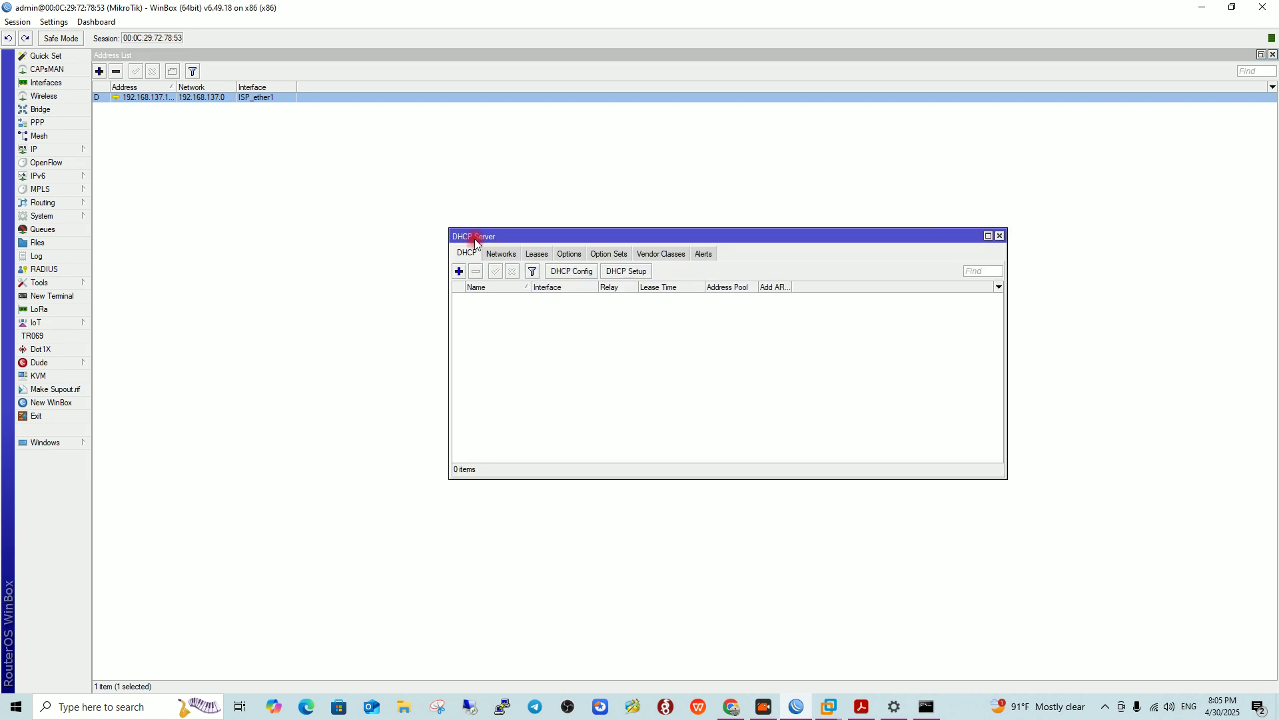
{"action": "left_click", "coordinate": [459, 271]}
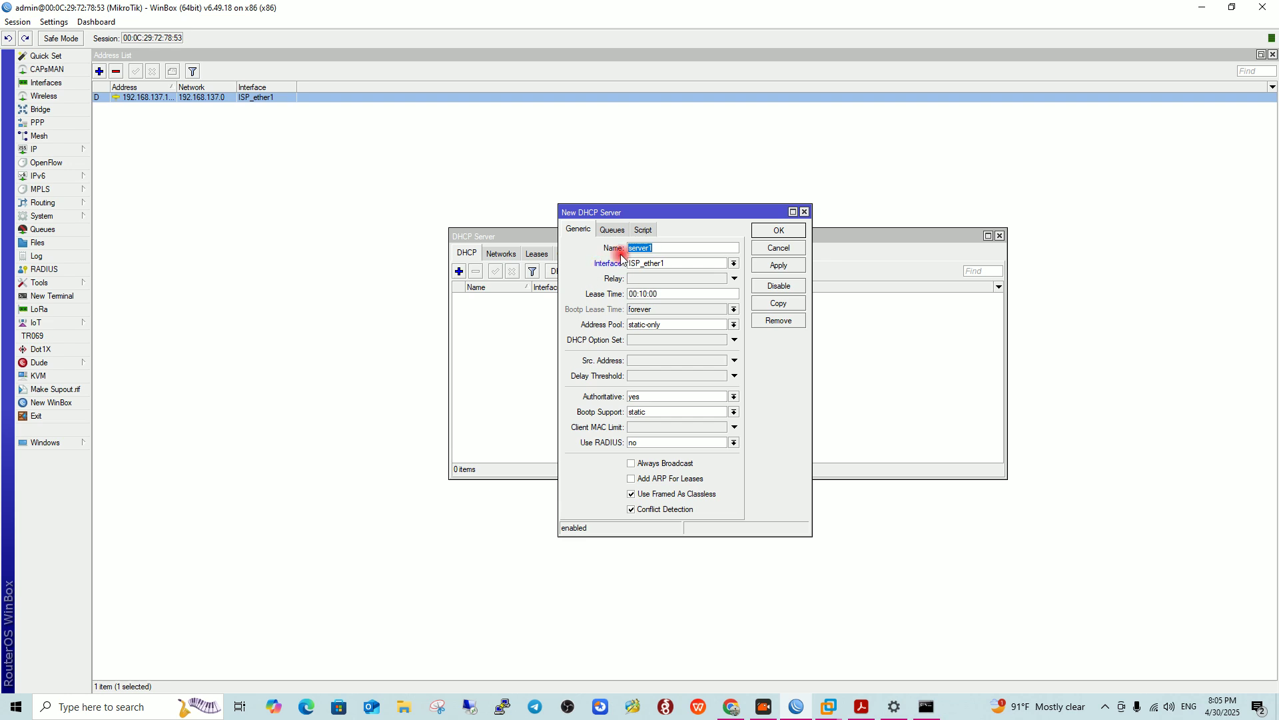
{"action": "left_click", "coordinate": [805, 212]}
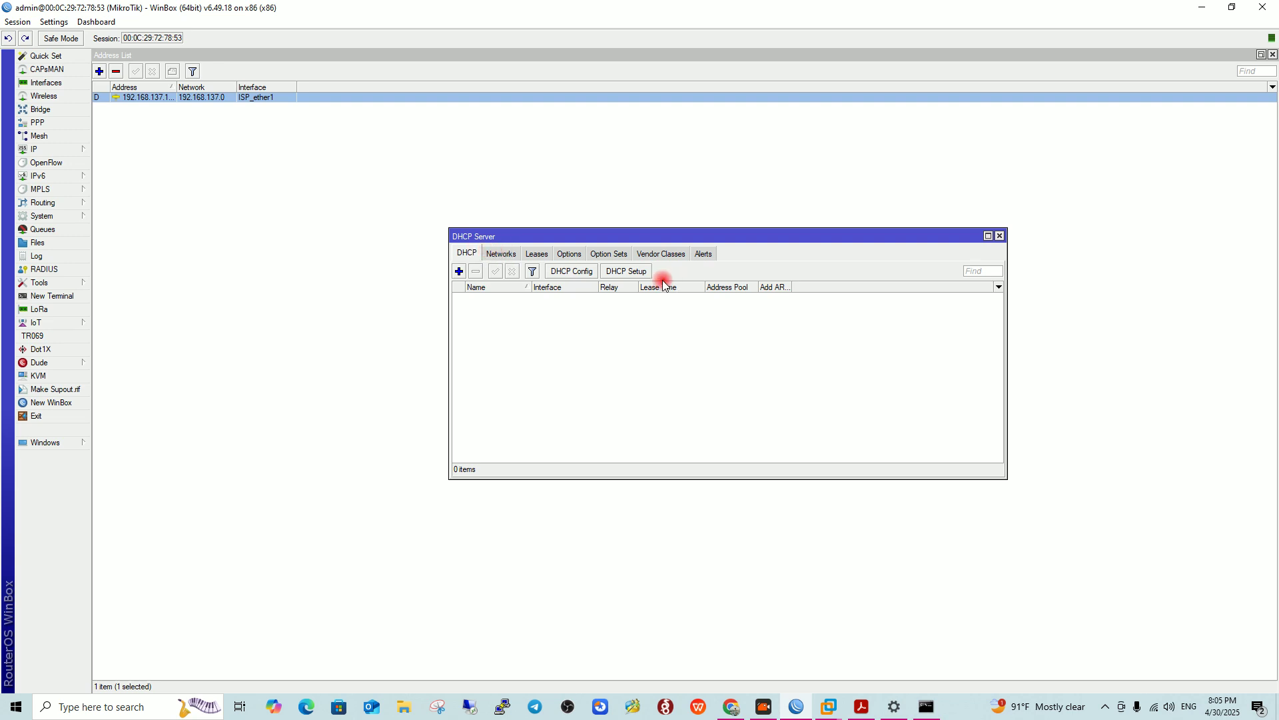
{"action": "left_click", "coordinate": [630, 272]}
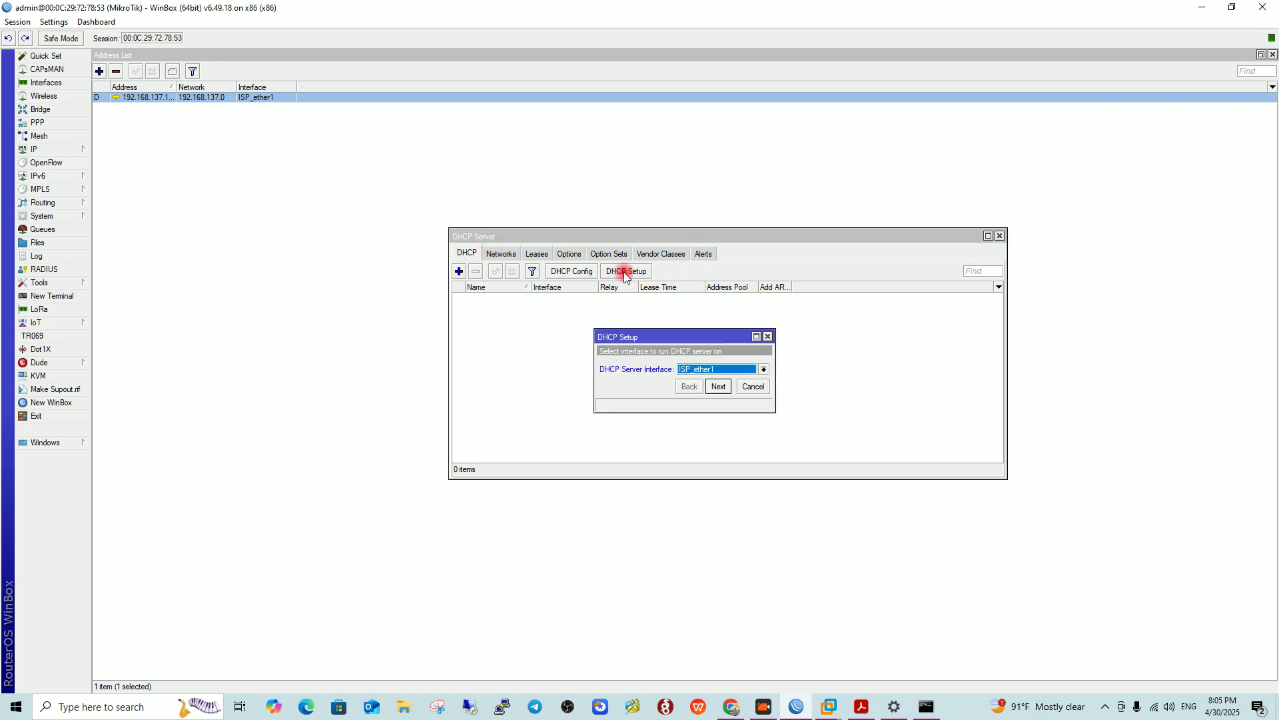
{"action": "left_click", "coordinate": [718, 385]}
{"action": "left_click", "coordinate": [770, 336]}
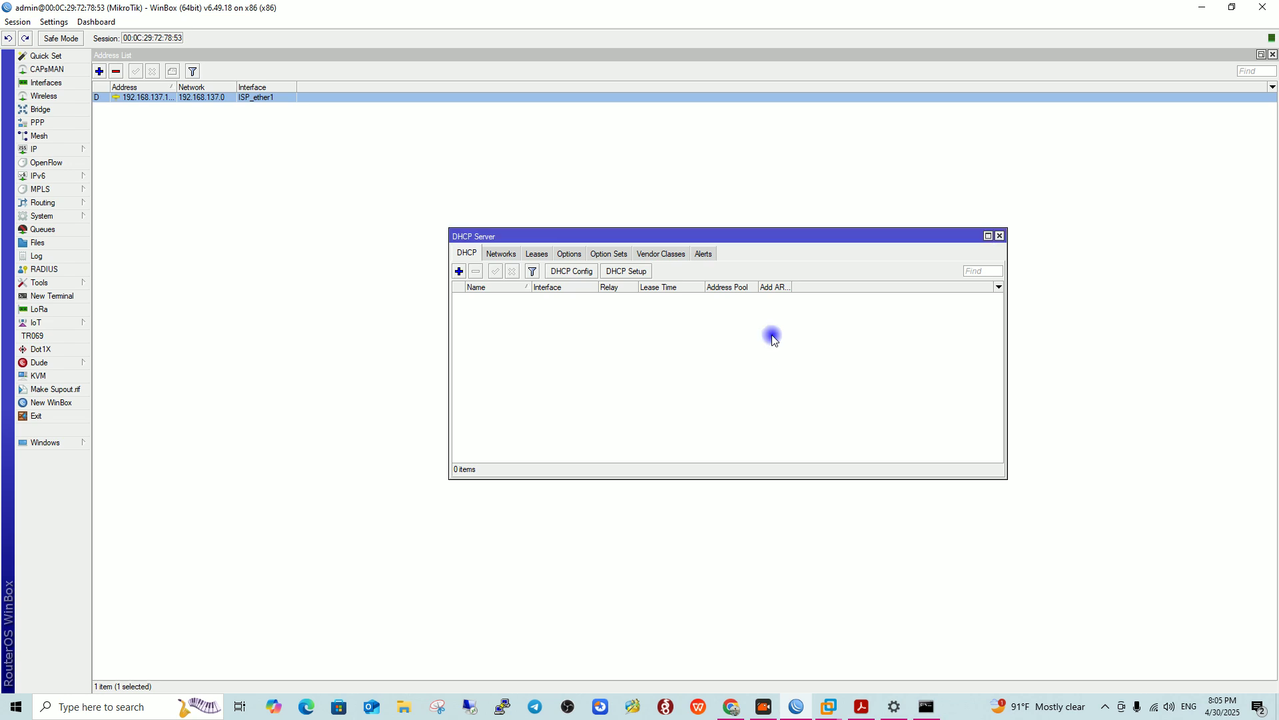
{"action": "left_click", "coordinate": [1001, 236]}
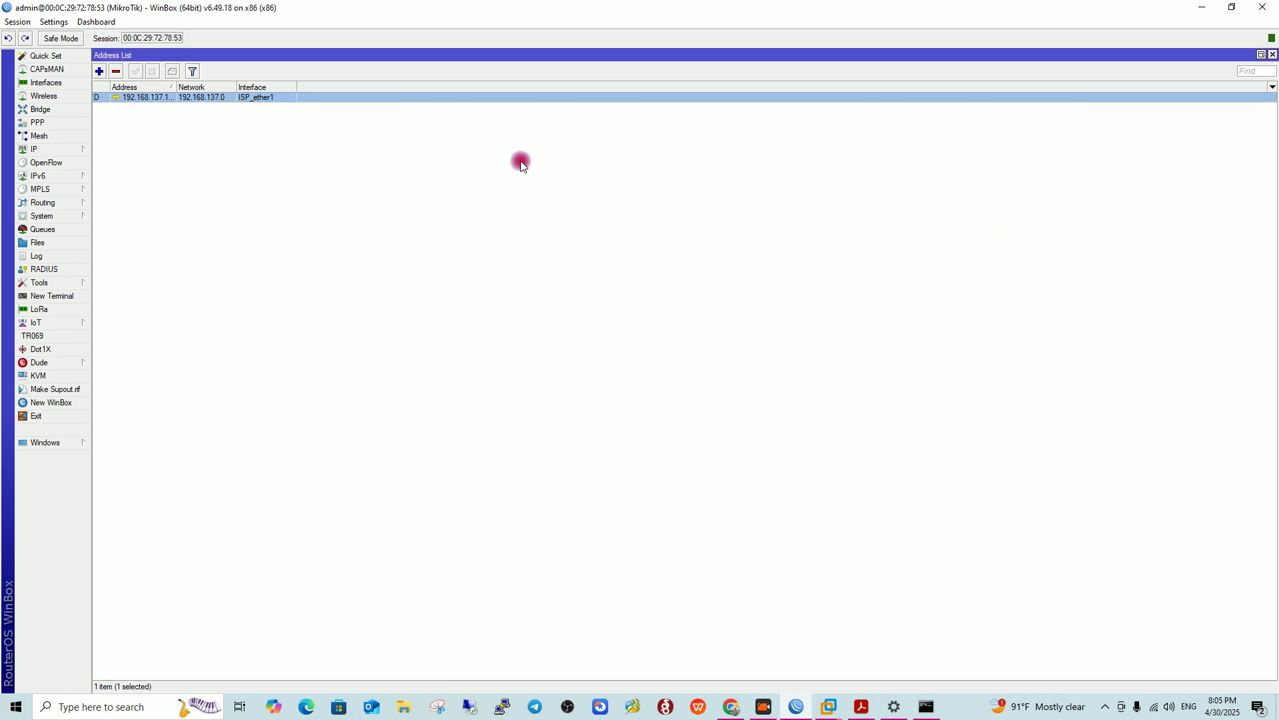
Review the router's interface list and close it.
{"action": "left_click", "coordinate": [56, 85]}
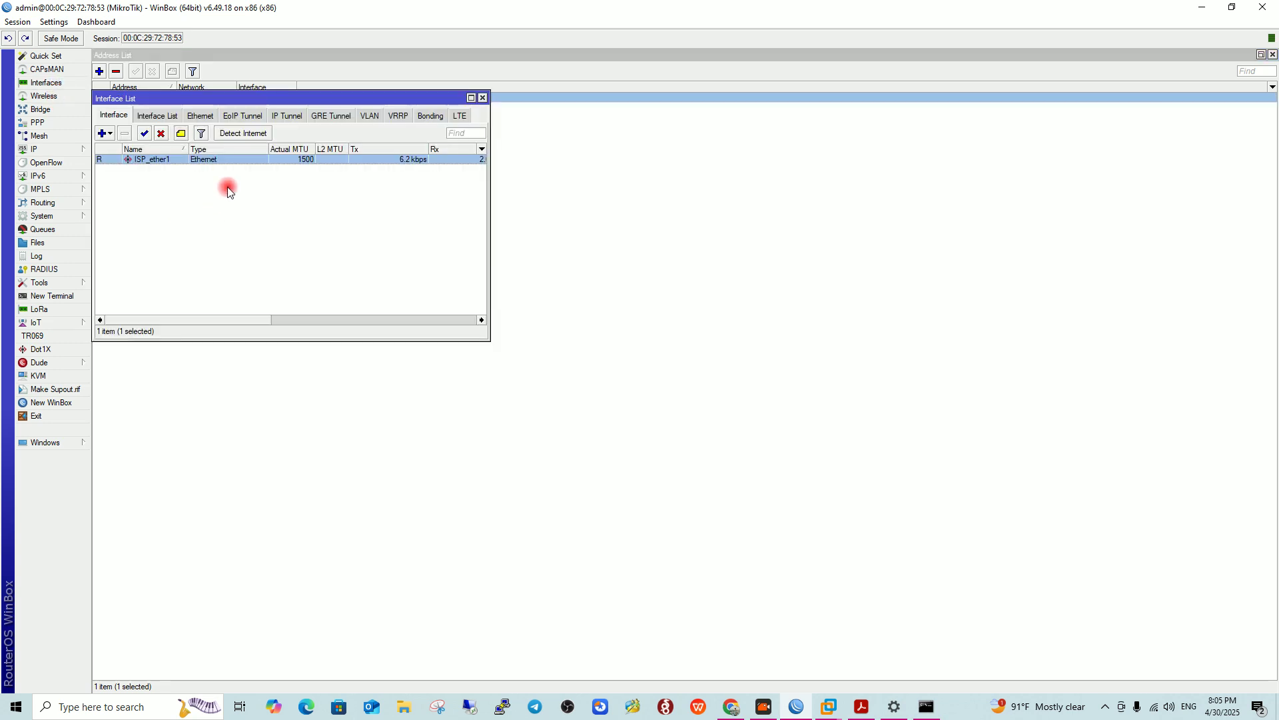
{"action": "left_click_drag", "start_coordinate": [242, 100], "coordinate": [509, 113]}
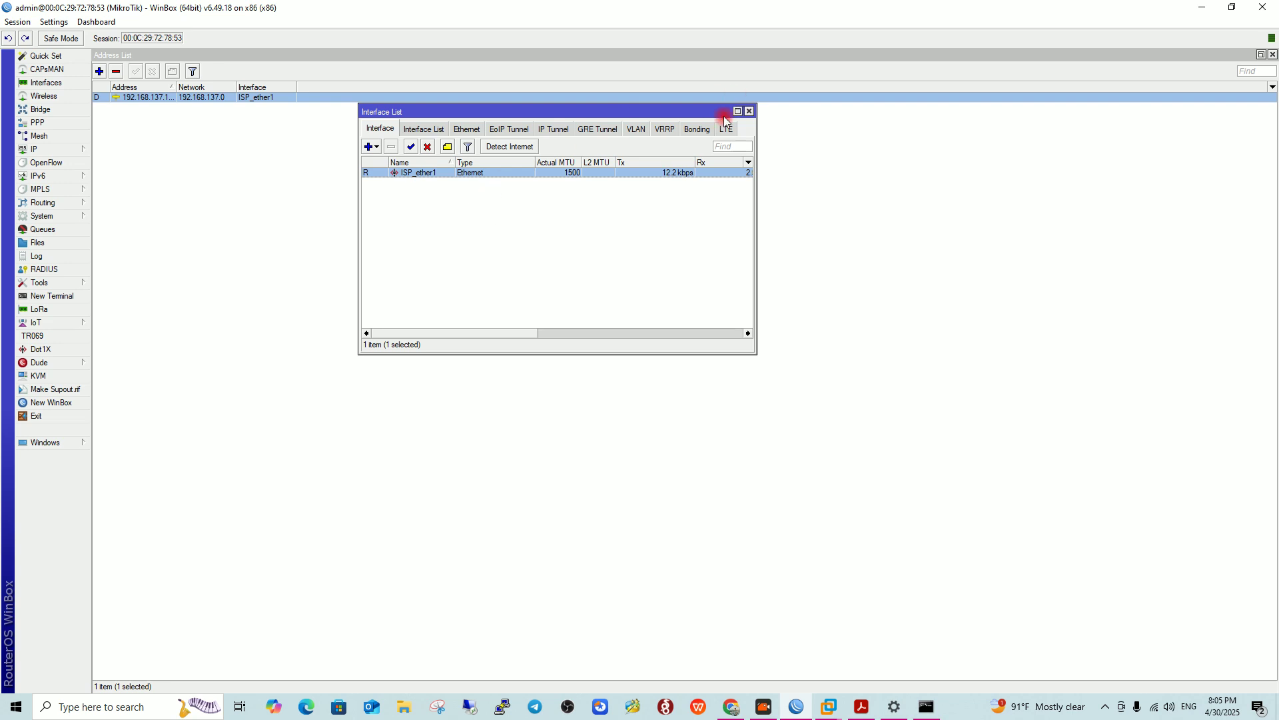
{"action": "left_click", "coordinate": [750, 111]}
Review the router's DNS settings, leaving the static server entry empty.
{"action": "left_click", "coordinate": [72, 155]}
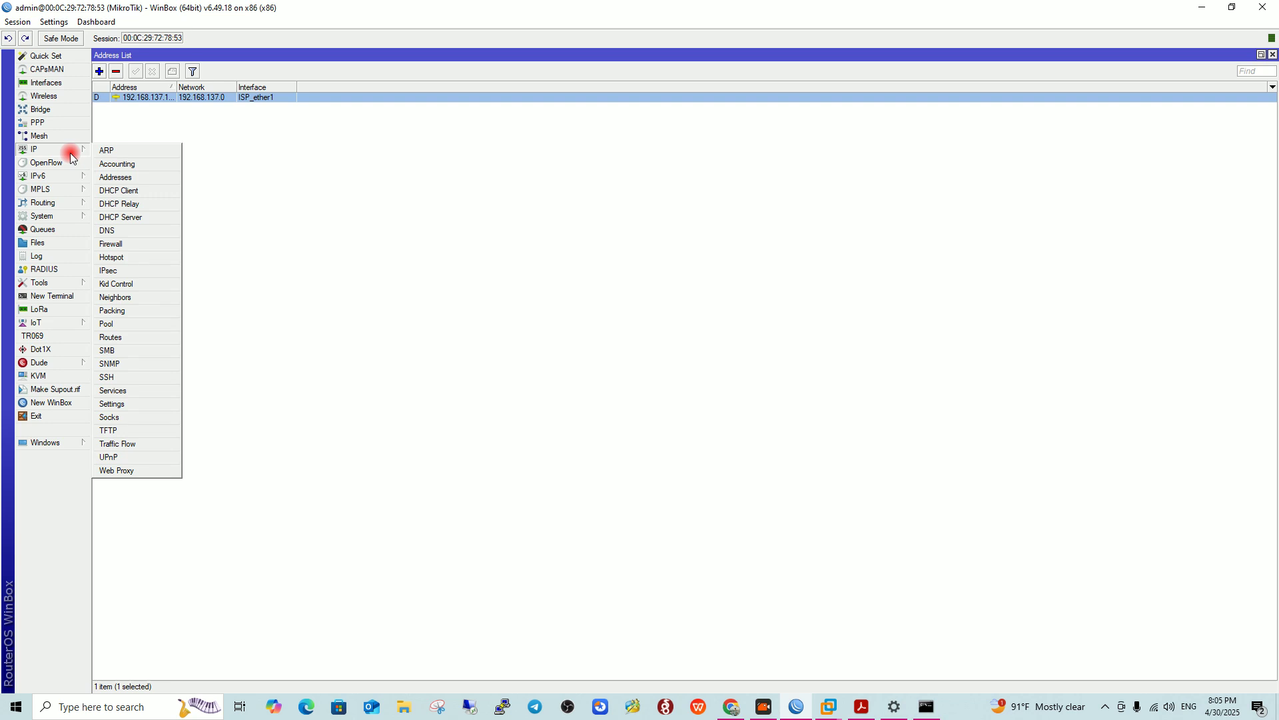
{"action": "left_click", "coordinate": [138, 232]}
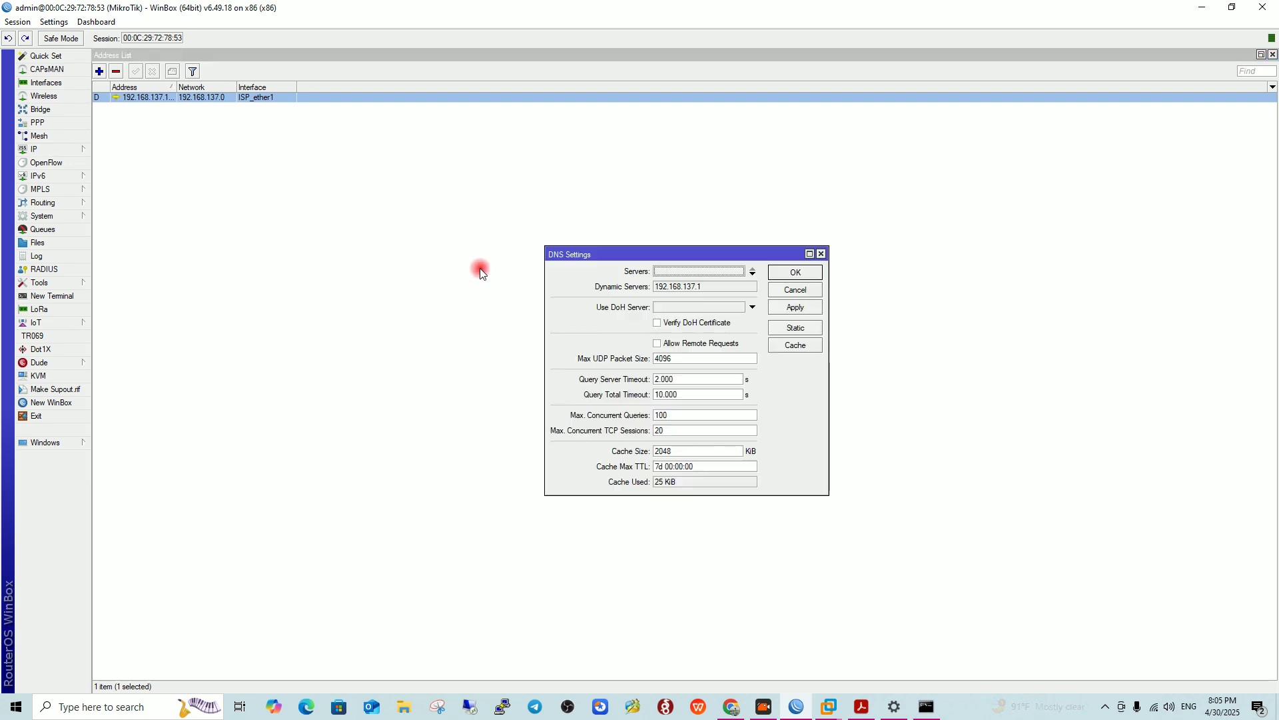
{"action": "left_click", "coordinate": [709, 274]}
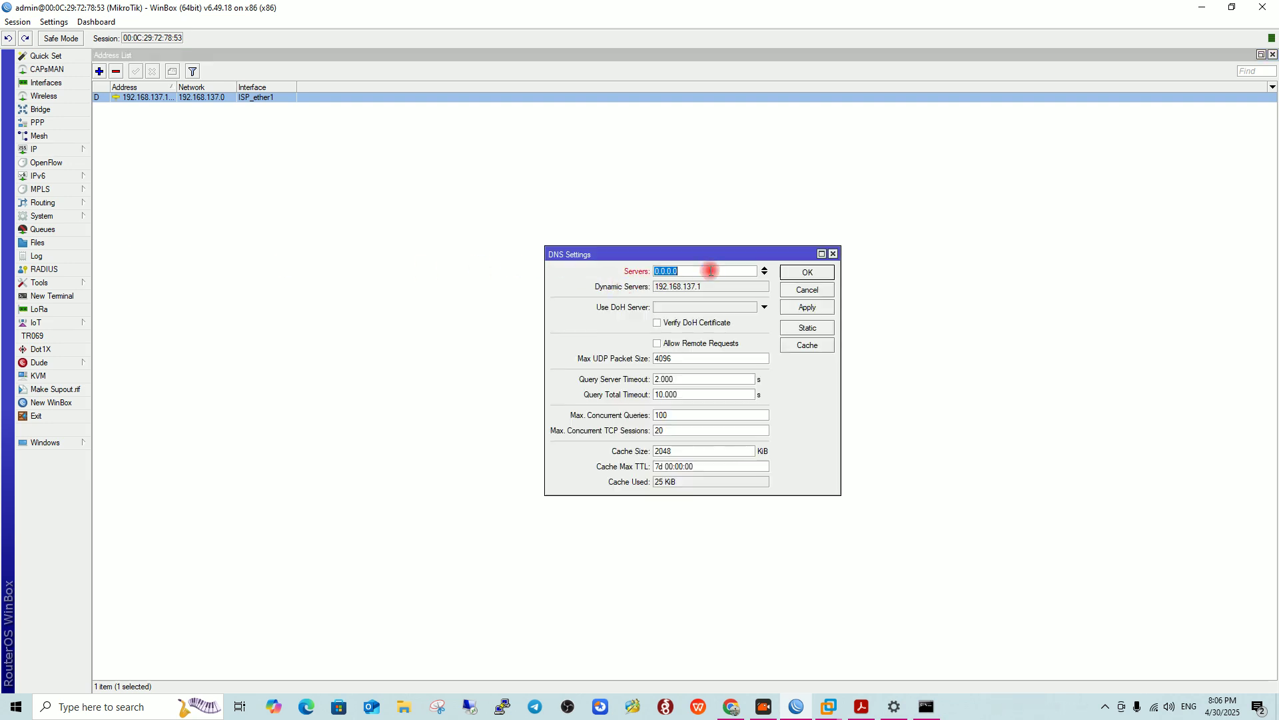
{"action": "left_click", "coordinate": [767, 270]}
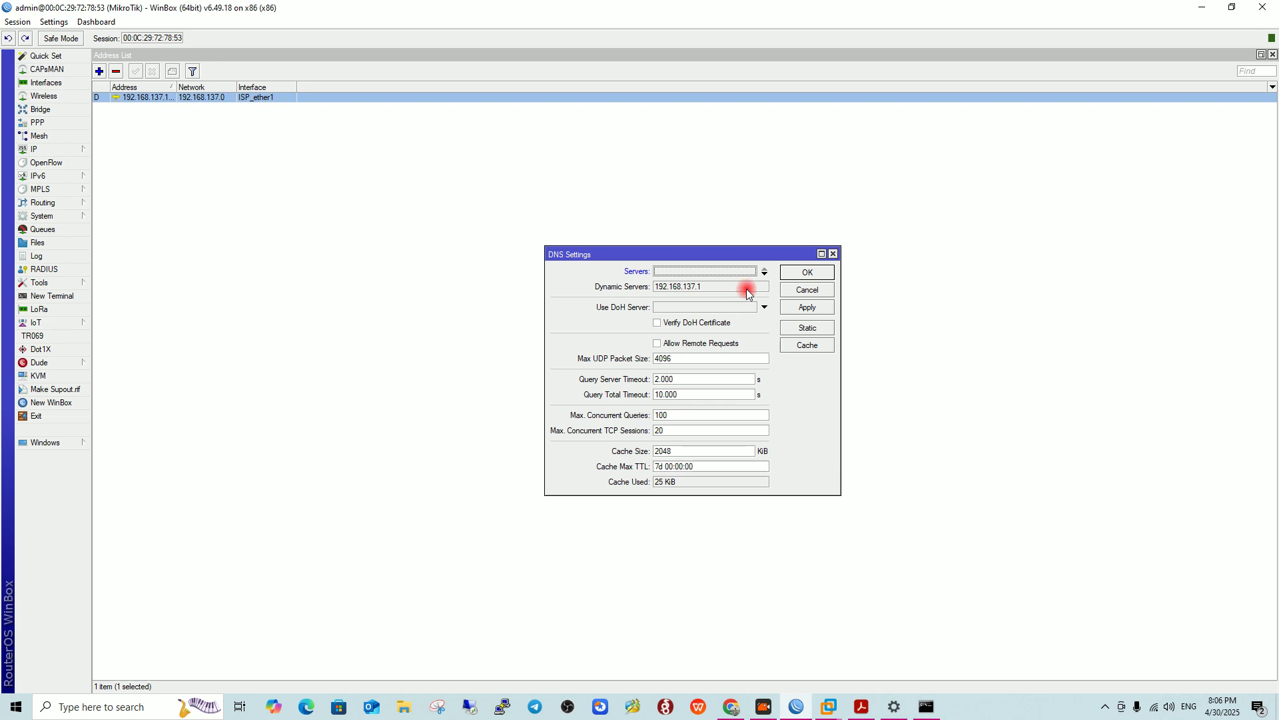
{"action": "left_click", "coordinate": [807, 273]}
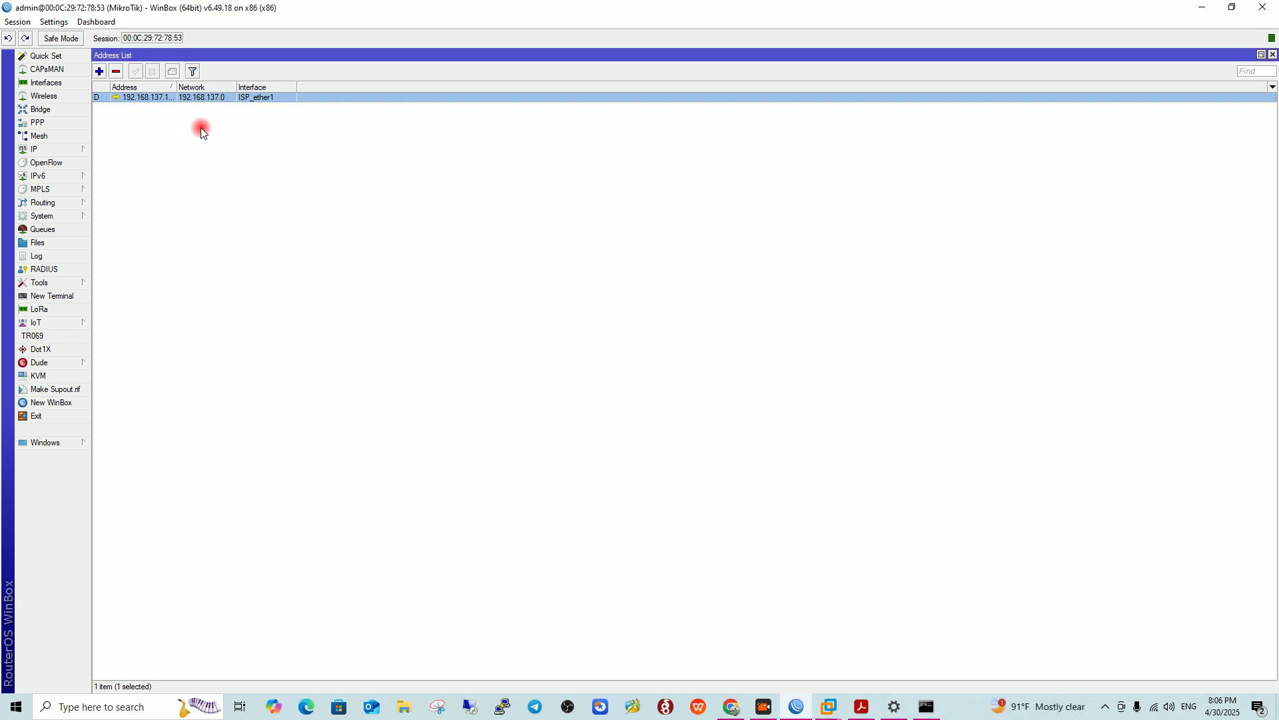
{"action": "left_click", "coordinate": [182, 106]}
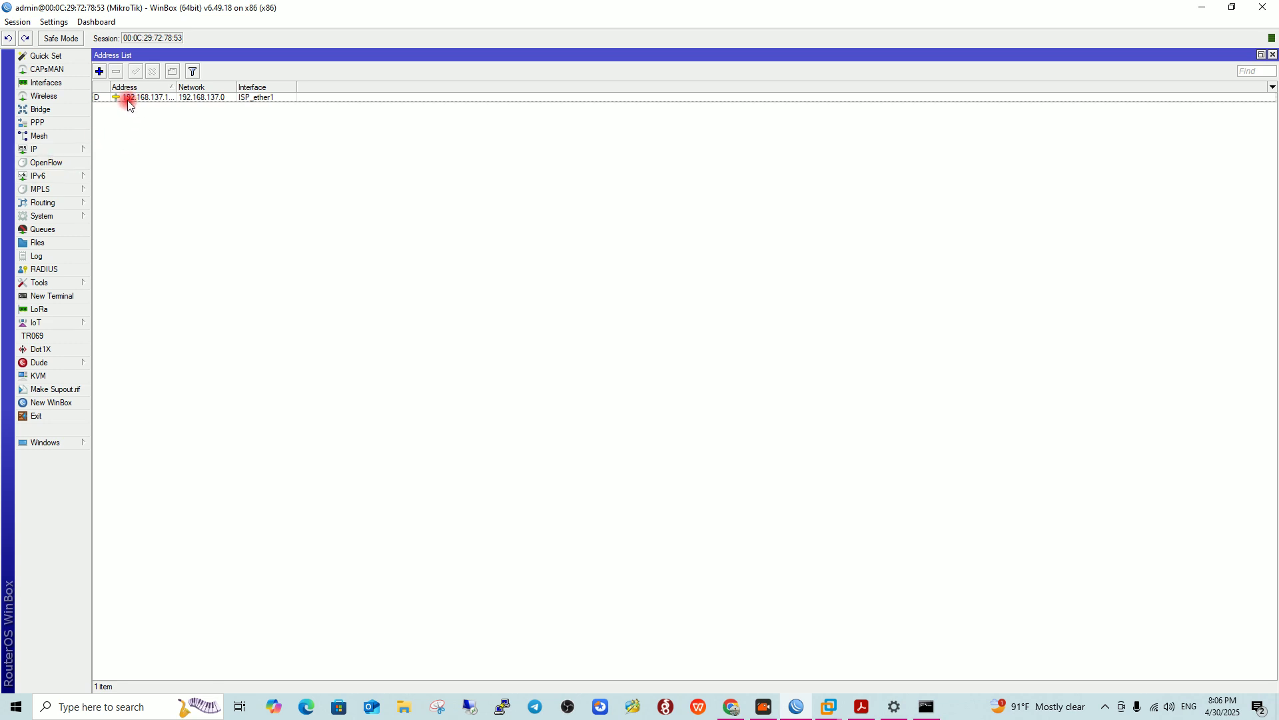
Add 8.8.8.8 as a DNS server in the router's DNS settings and save them.
{"action": "left_click", "coordinate": [36, 150]}
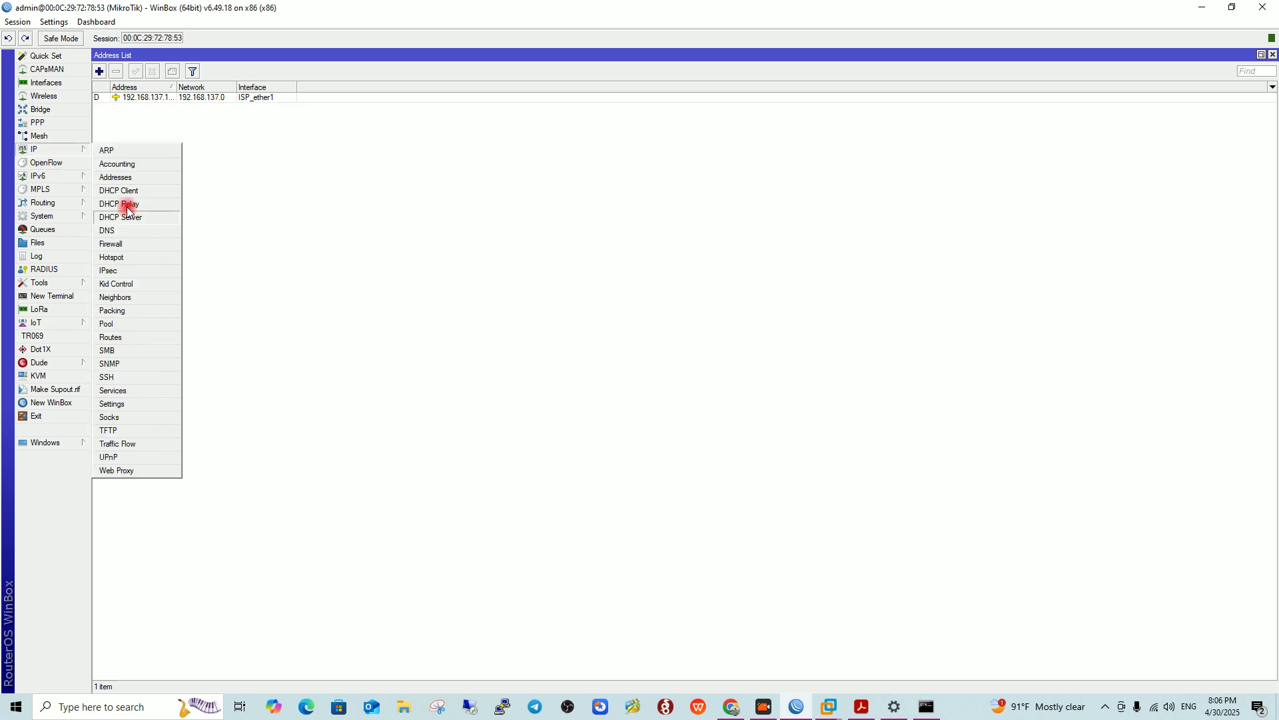
{"action": "left_click", "coordinate": [123, 234]}
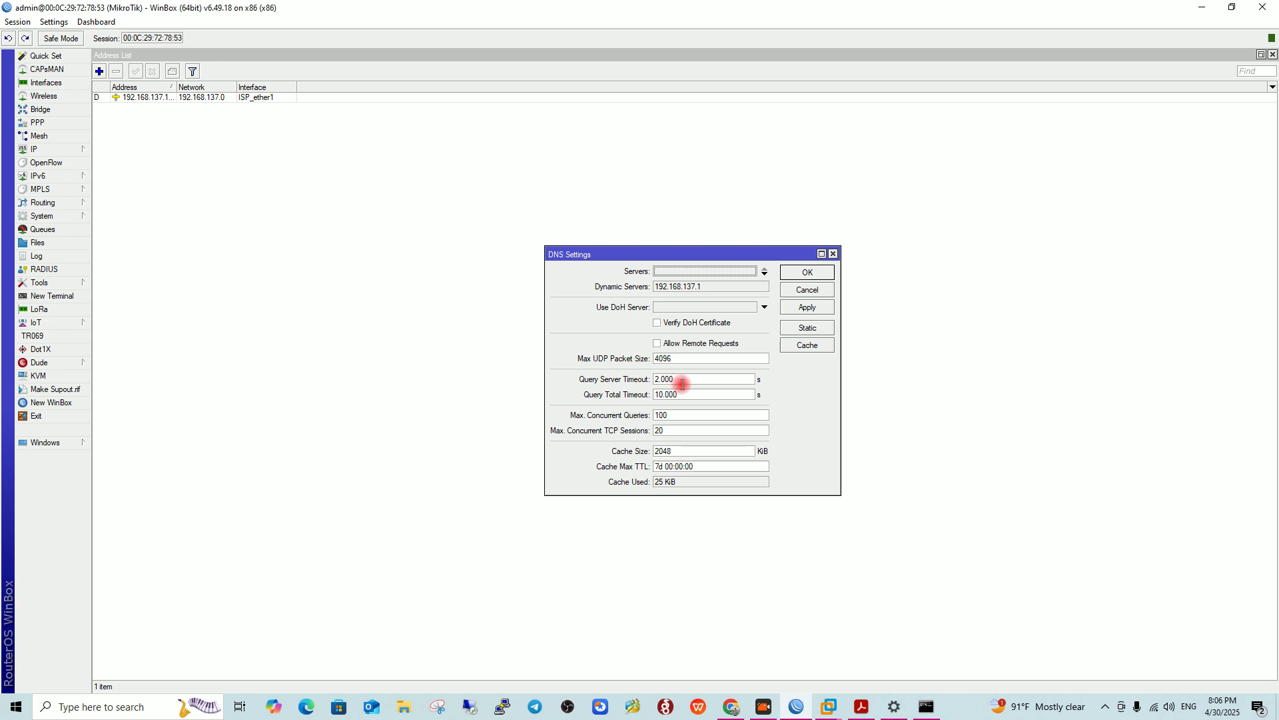
{"action": "left_click", "coordinate": [822, 308]}
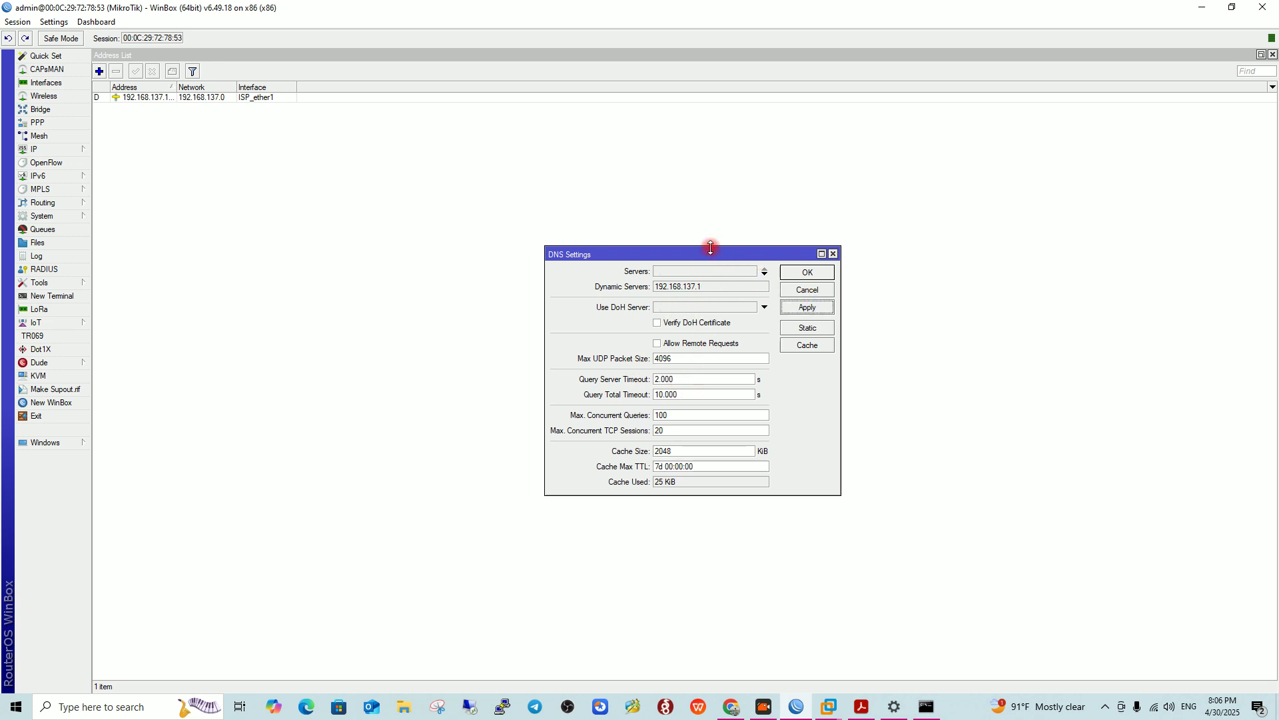
{"action": "left_click_drag", "start_coordinate": [643, 253], "coordinate": [567, 247]}
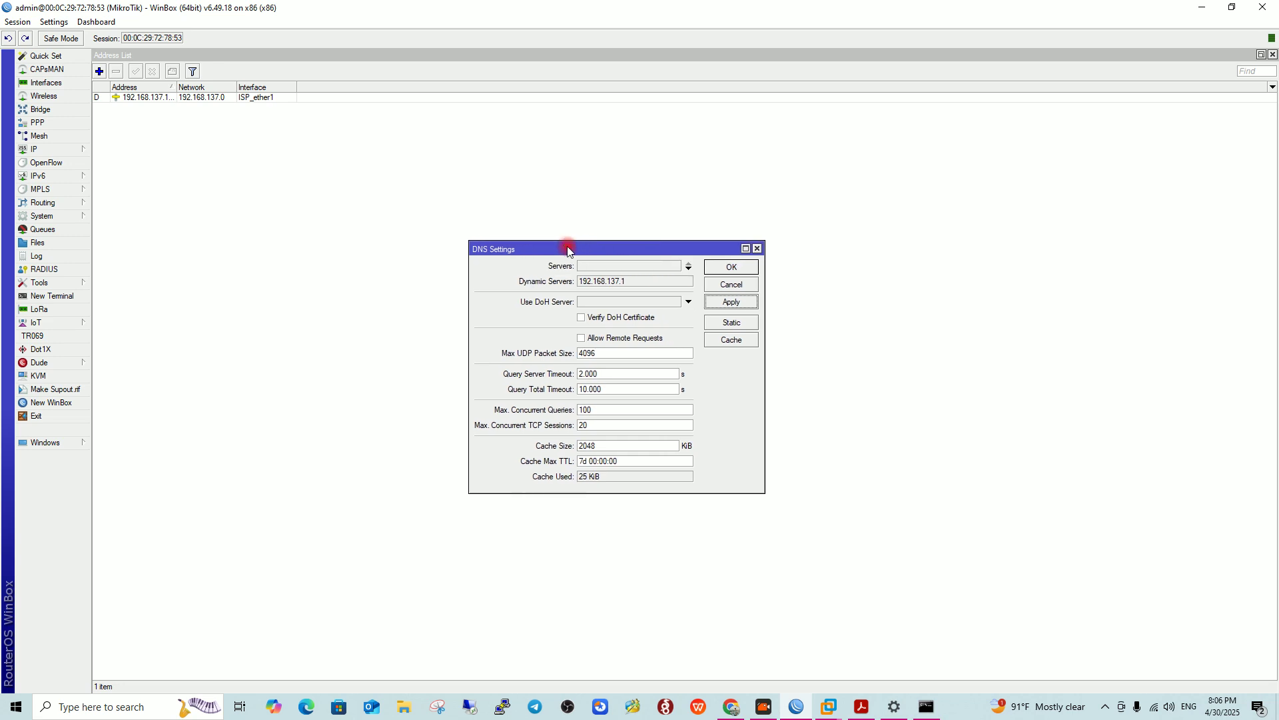
{"action": "left_click", "coordinate": [735, 268]}
{"action": "left_click", "coordinate": [683, 270]}
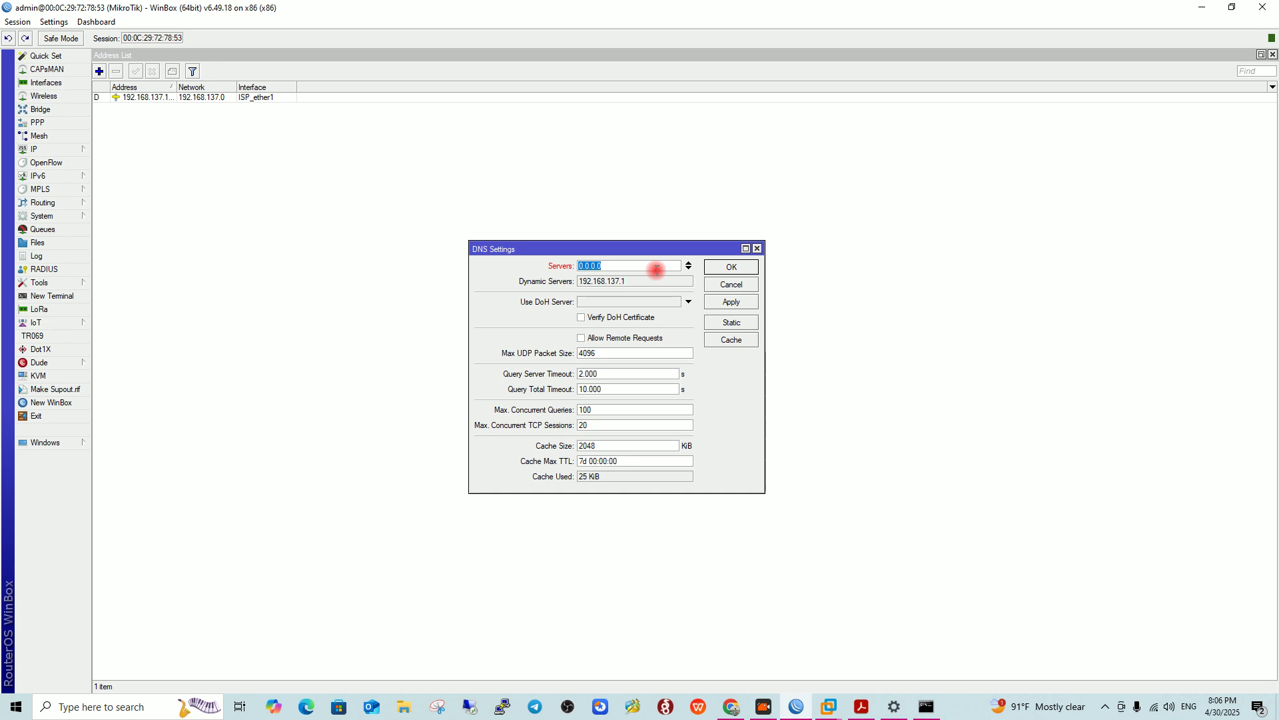
{"action": "type", "text": "8.8.8.8"}
{"action": "left_click", "coordinate": [720, 270]}
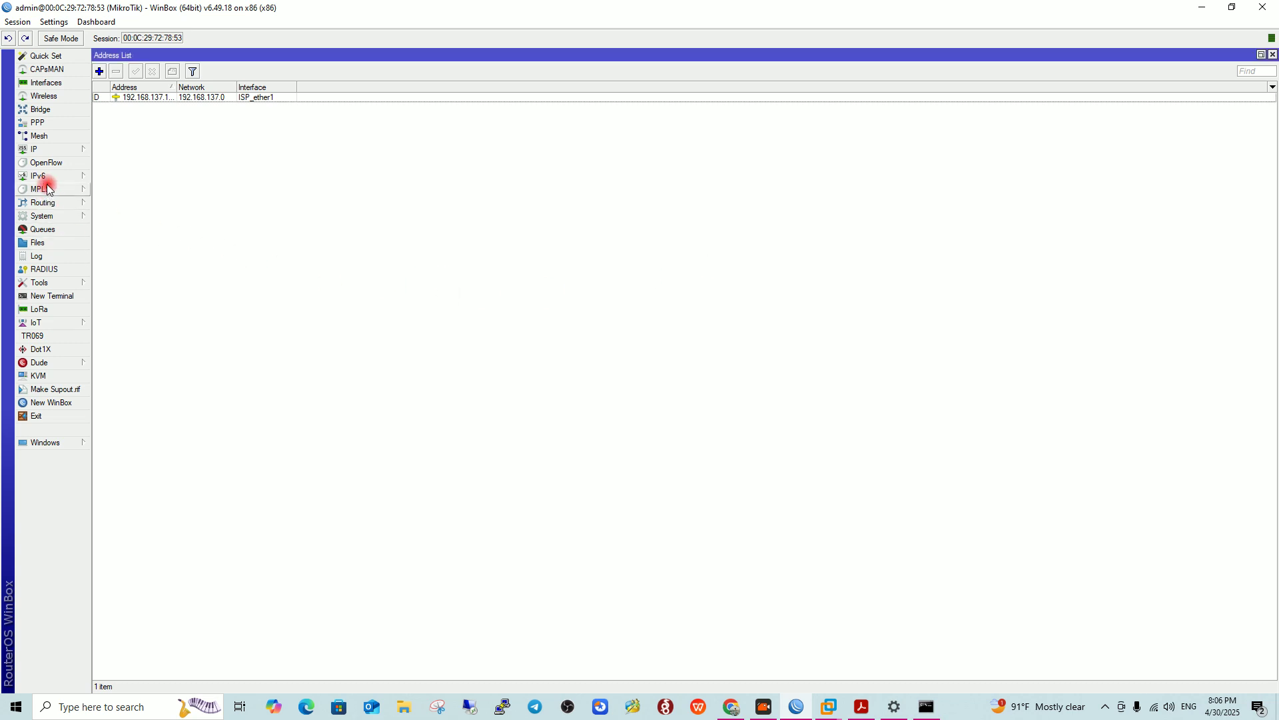
{"action": "left_click", "coordinate": [55, 151]}
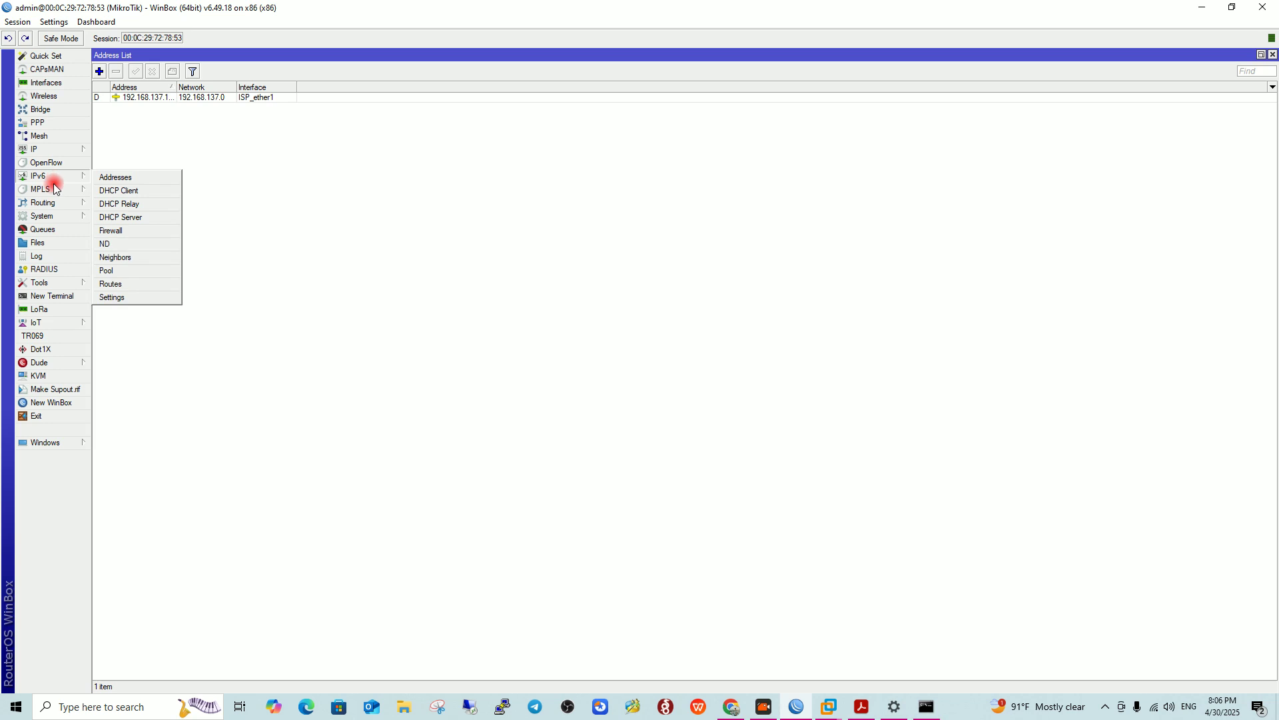
{"action": "left_click", "coordinate": [47, 207]}
{"action": "left_click", "coordinate": [54, 217]}
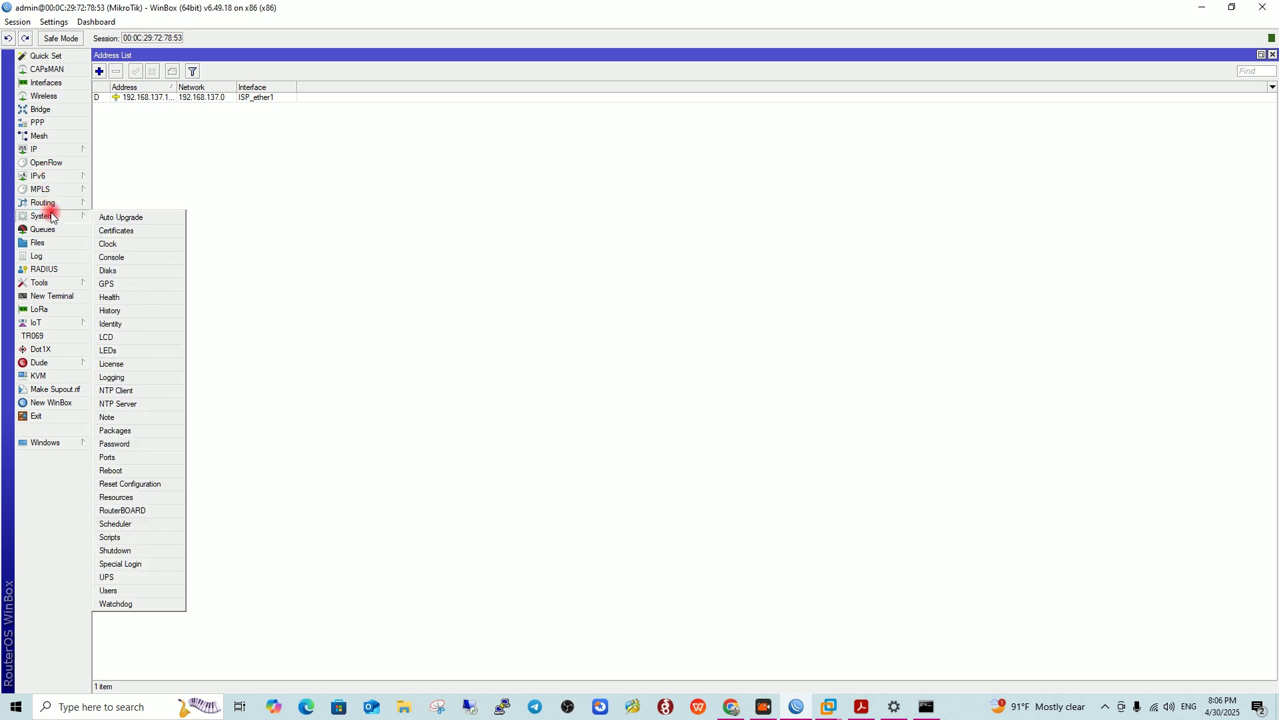
{"action": "mouse_move", "coordinate": [50, 208]}
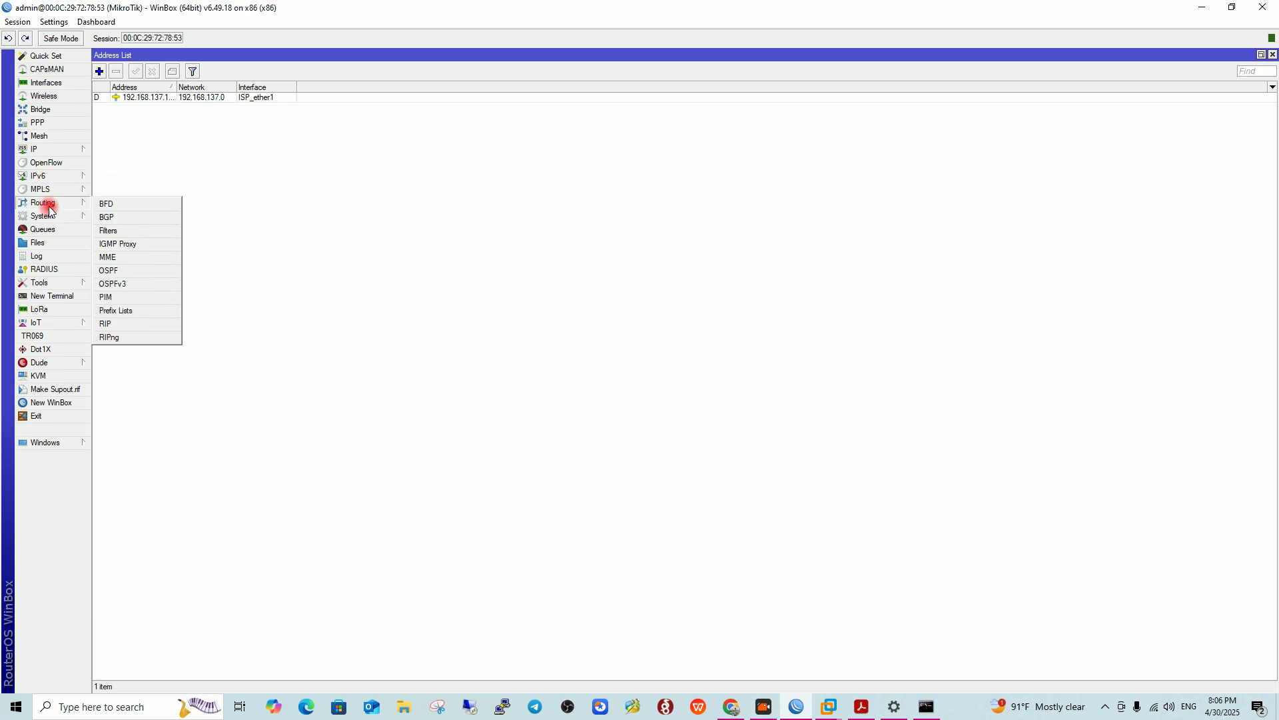
Start a new firewall NAT rule in the srcnat chain with ISP_ether1 as both the outgoing and incoming interface.
{"action": "left_click", "coordinate": [50, 145]}
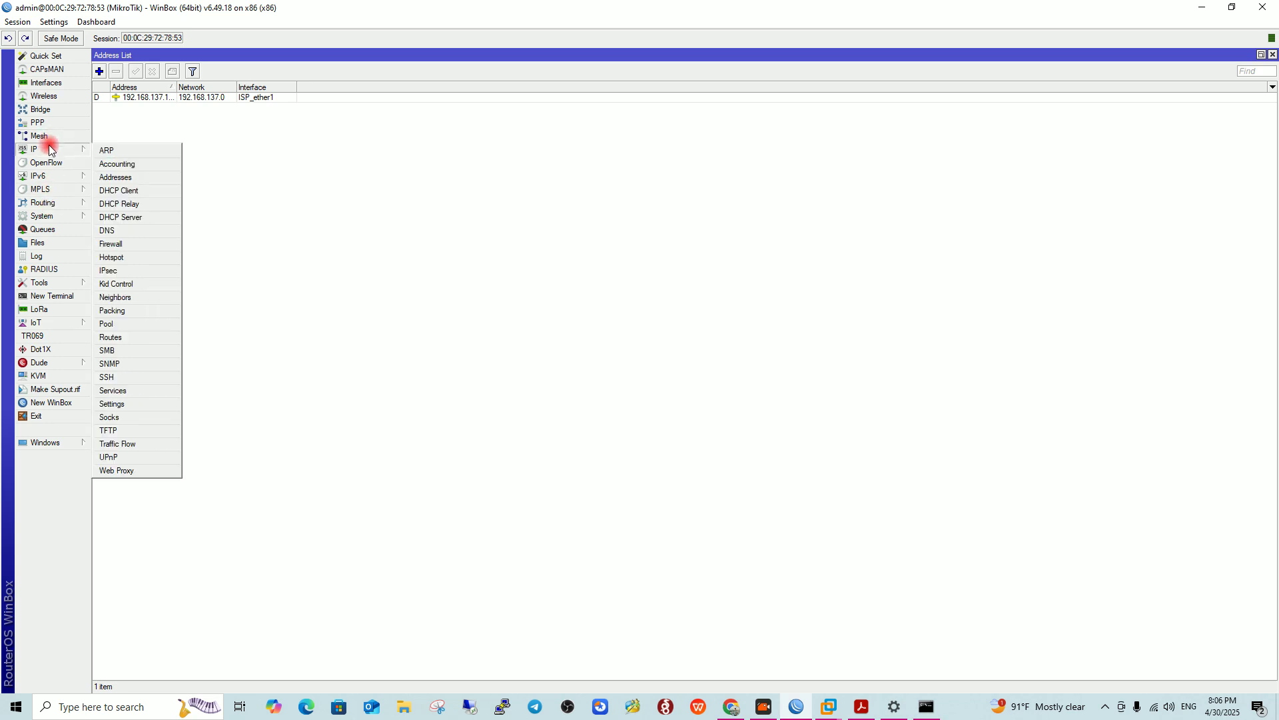
{"action": "left_click", "coordinate": [130, 245]}
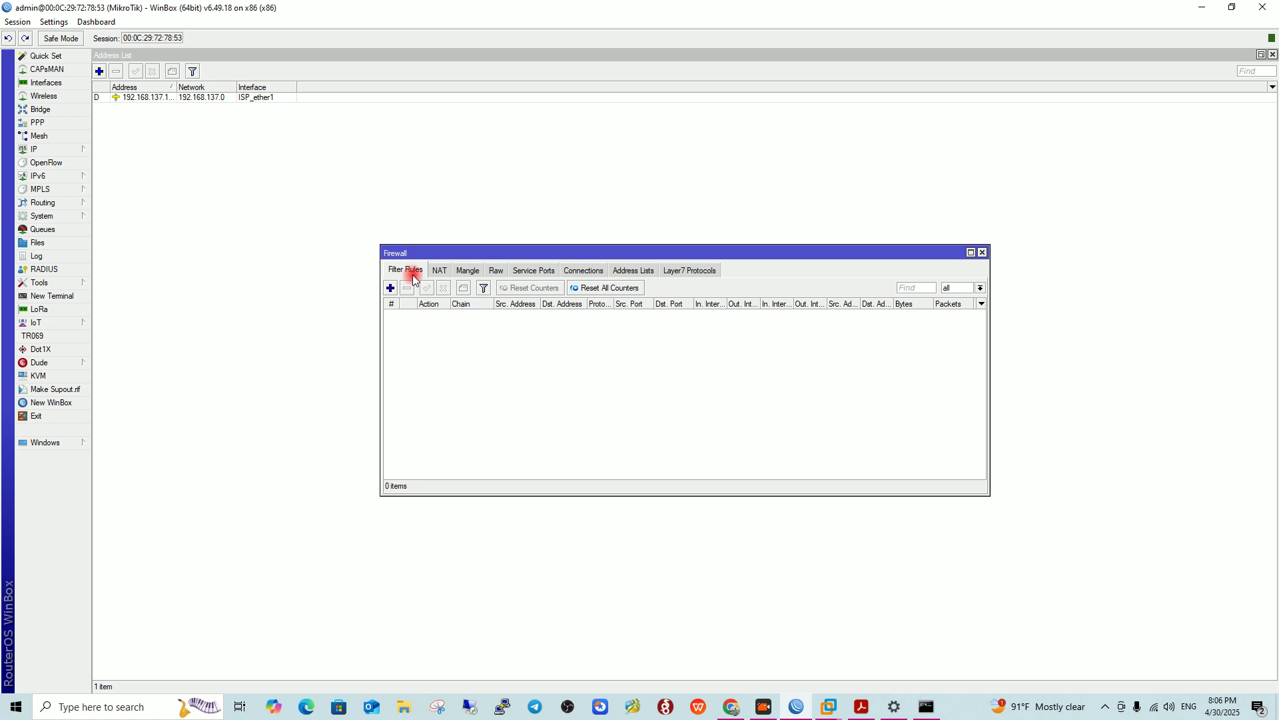
{"action": "left_click", "coordinate": [439, 271]}
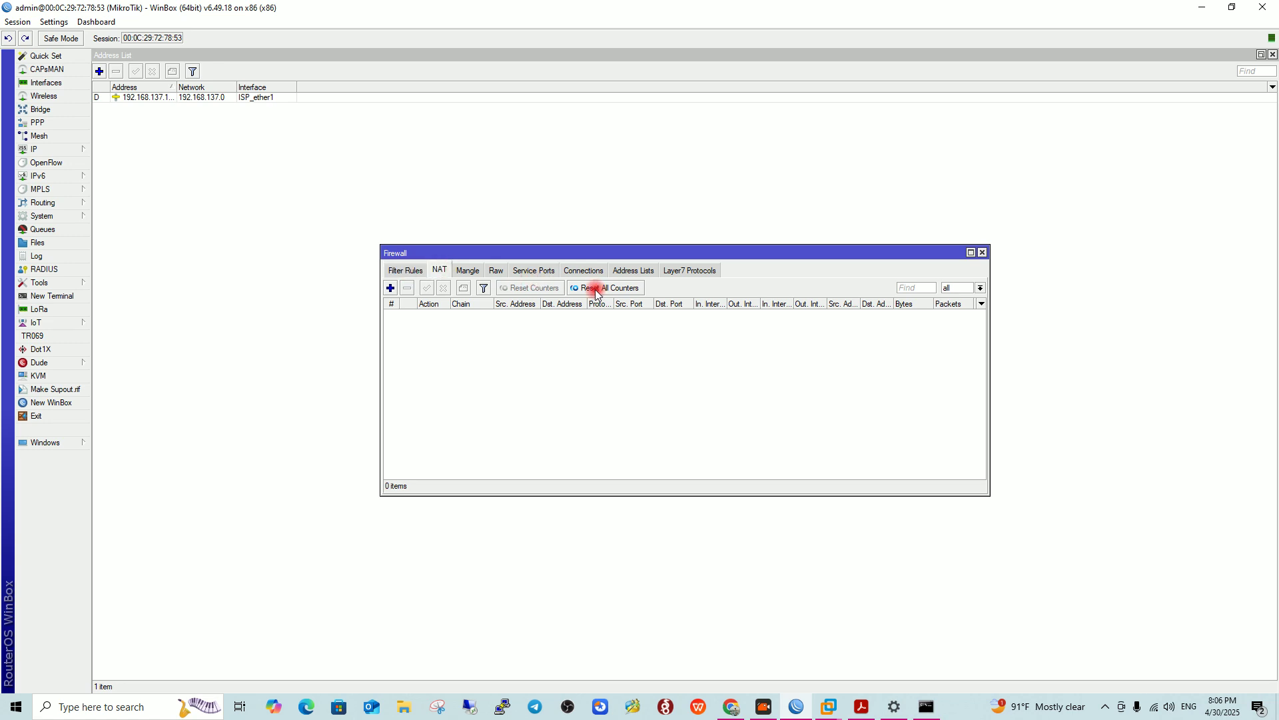
{"action": "left_click", "coordinate": [390, 288]}
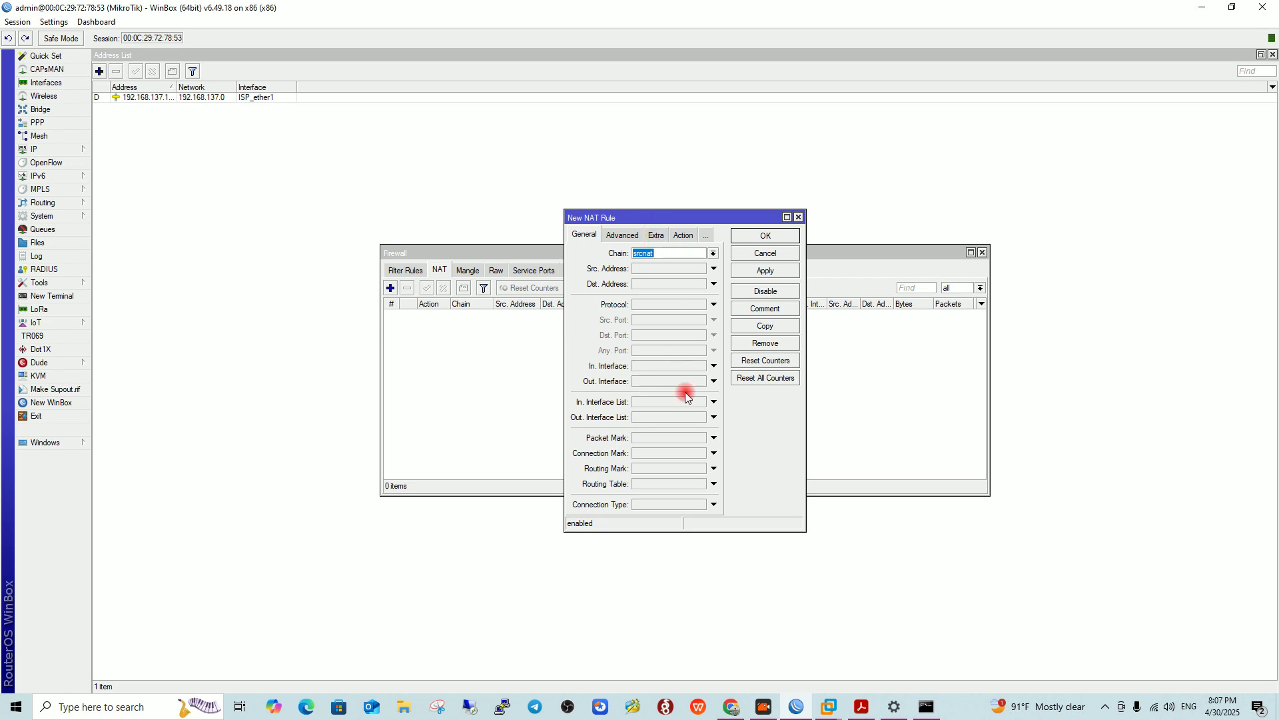
{"action": "left_click", "coordinate": [653, 382]}
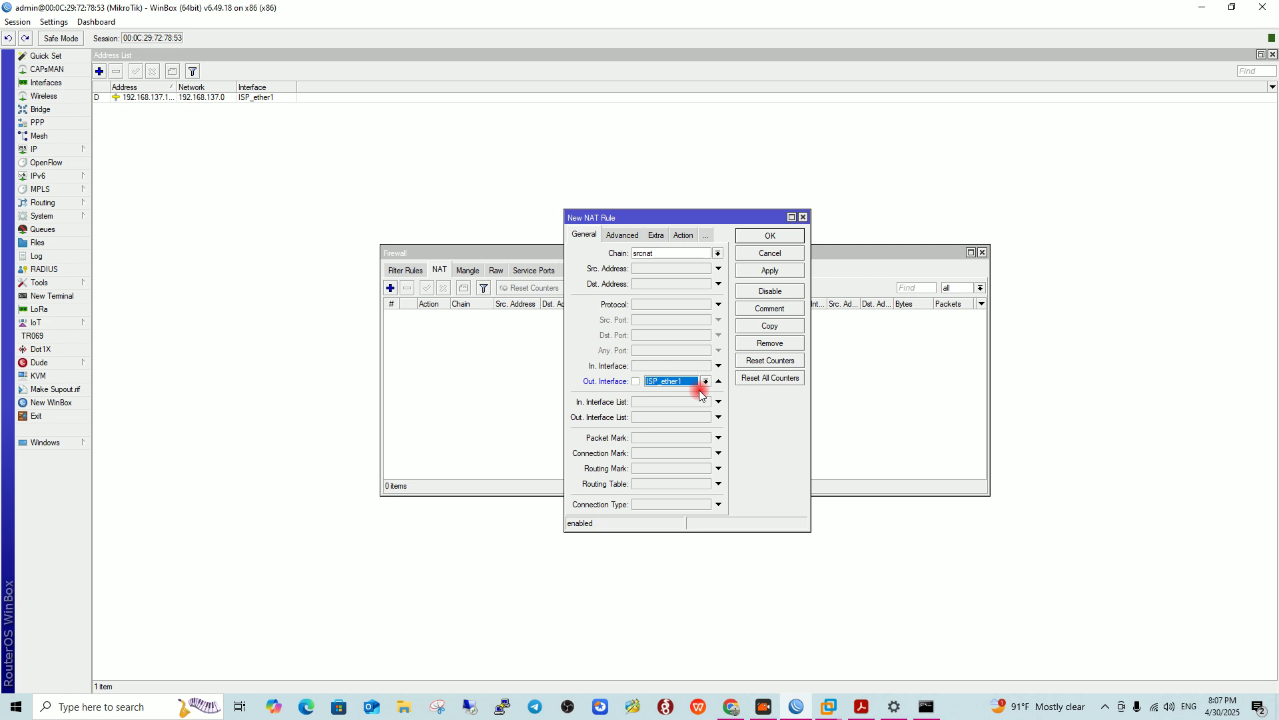
{"action": "left_click", "coordinate": [642, 366]}
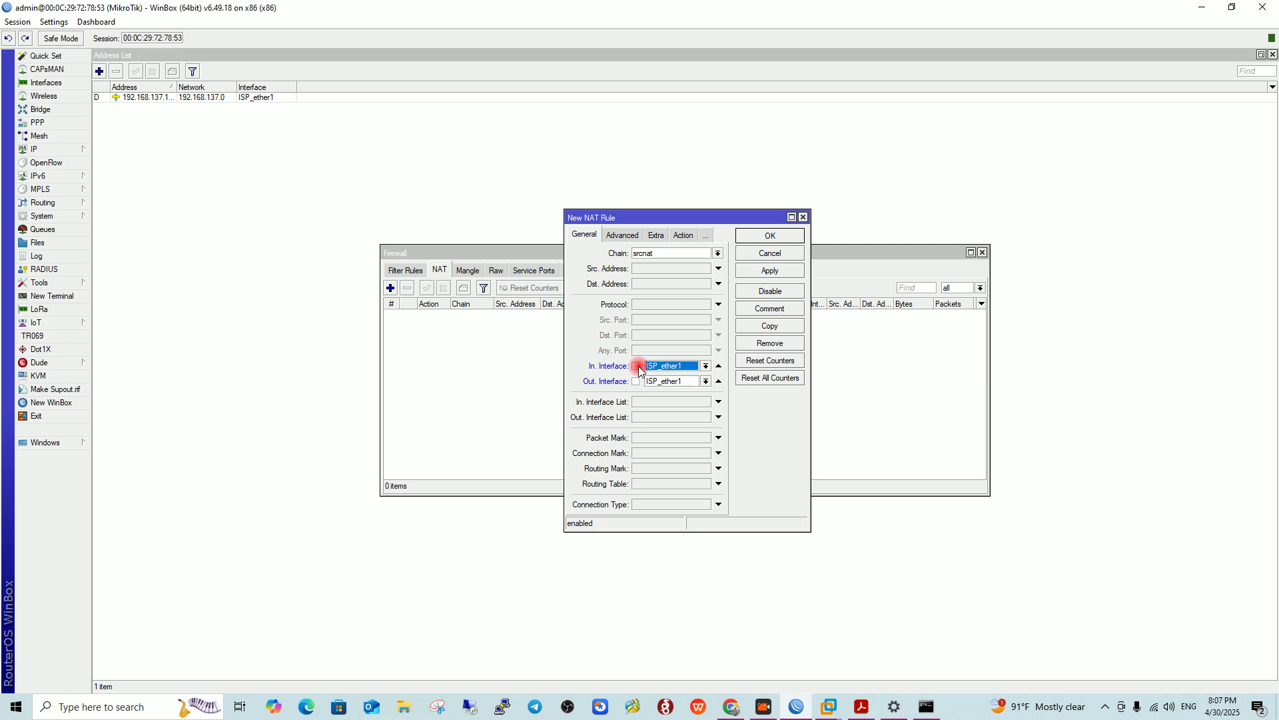
Set the new NAT rule's action to masquerade and try to apply it.
{"action": "left_click", "coordinate": [618, 238]}
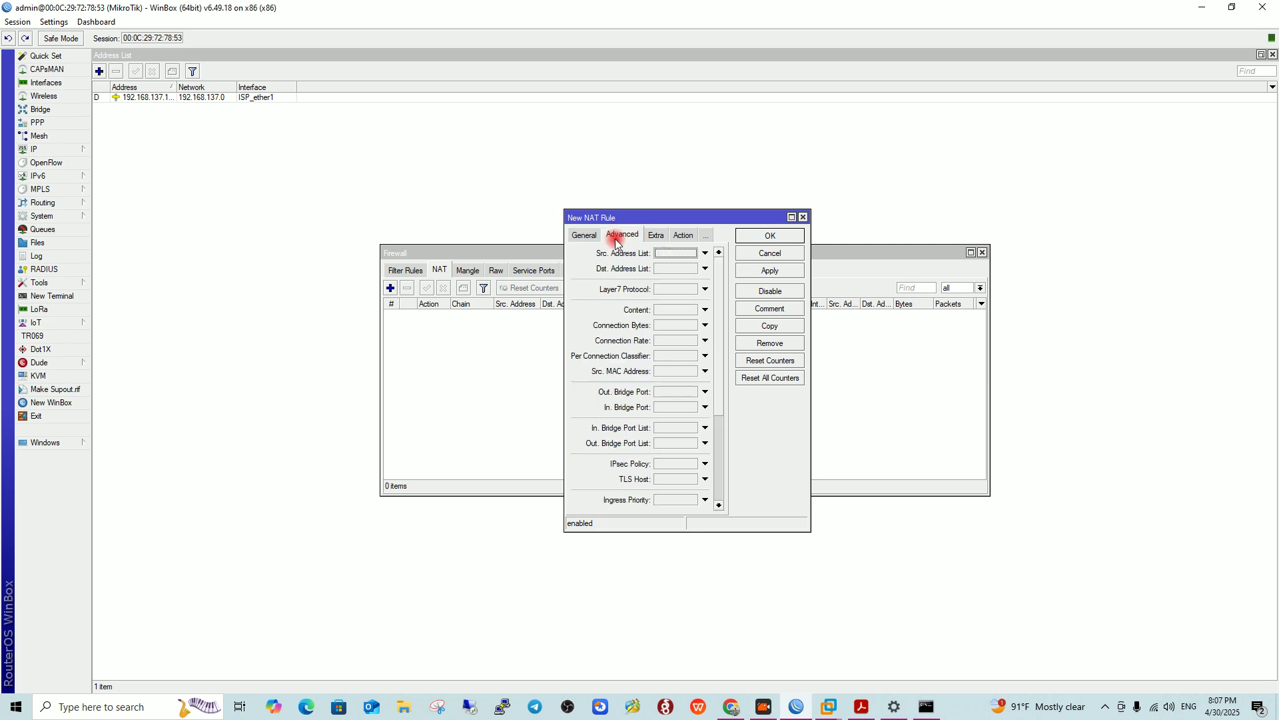
{"action": "left_click", "coordinate": [656, 236]}
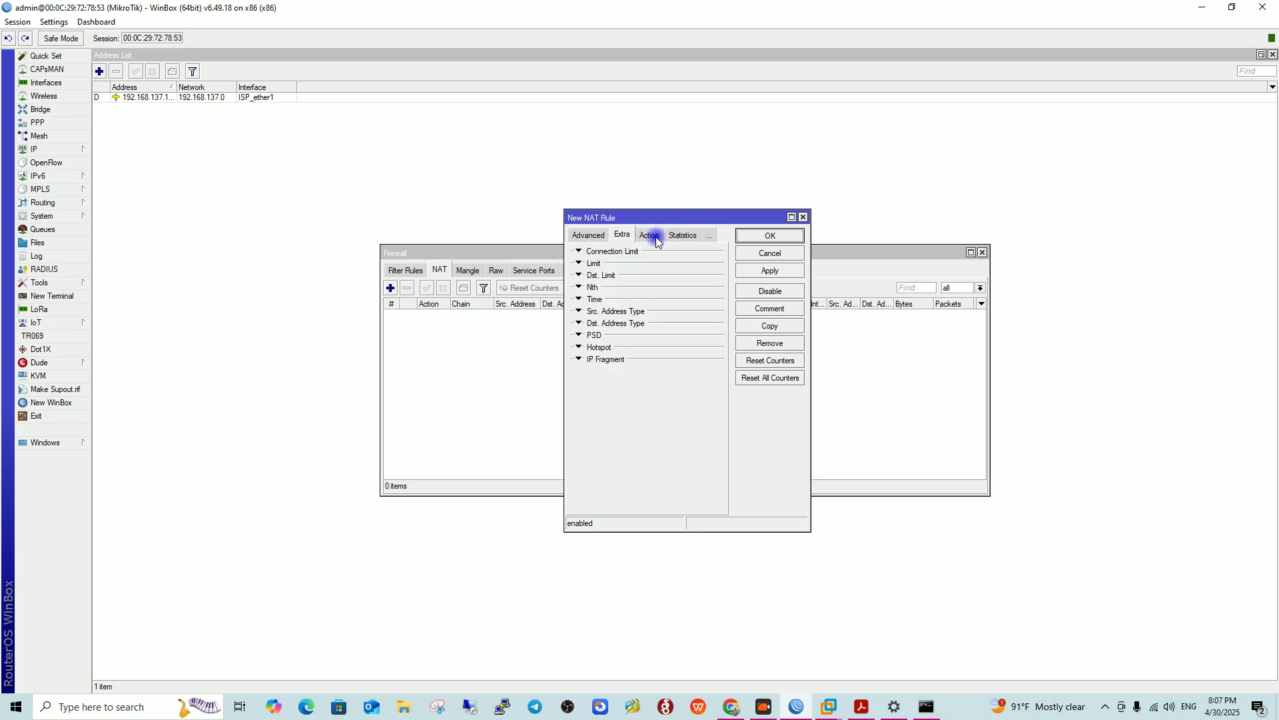
{"action": "left_click", "coordinate": [656, 237]}
{"action": "left_click", "coordinate": [658, 257]}
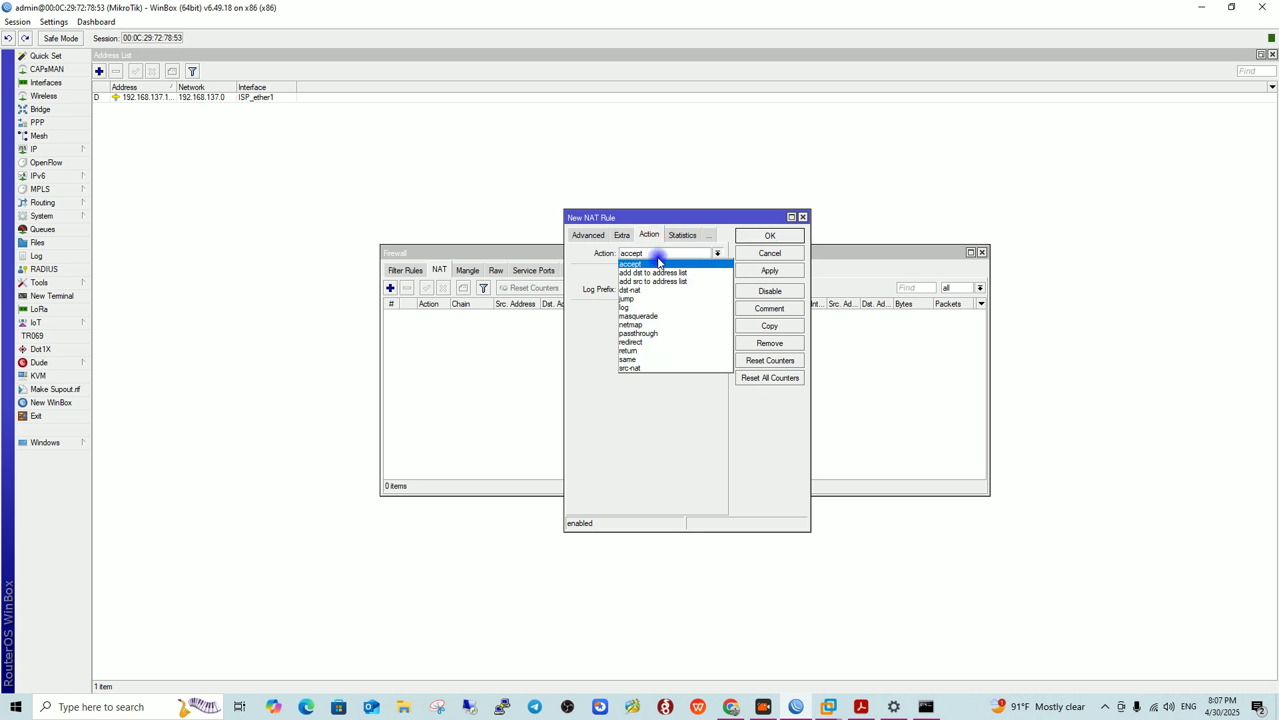
{"action": "left_click", "coordinate": [672, 316]}
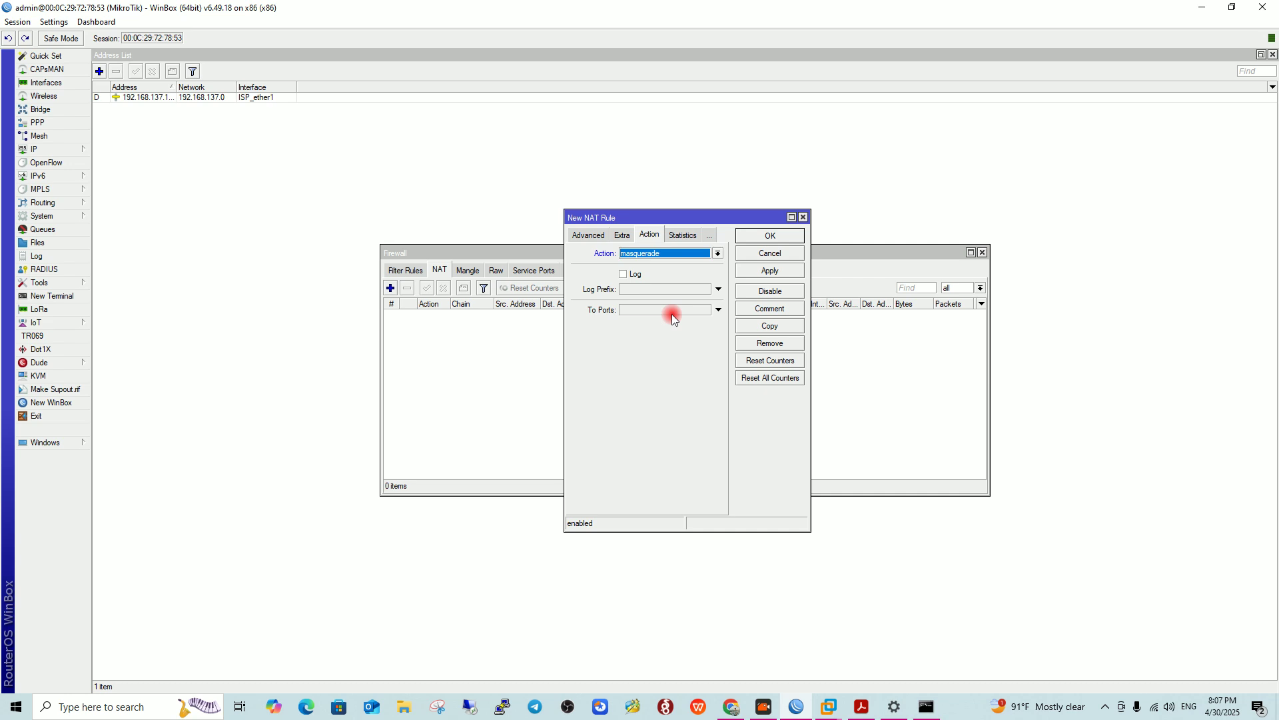
{"action": "left_click", "coordinate": [749, 270]}
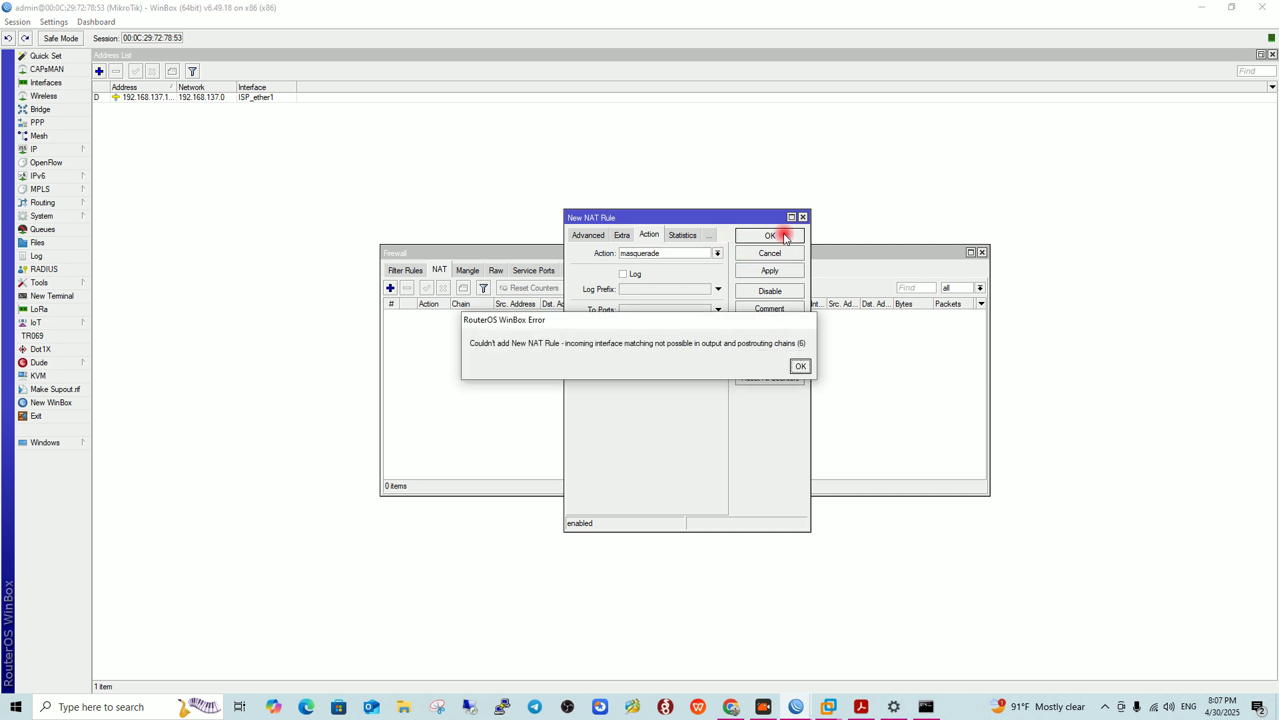
{"action": "left_click", "coordinate": [801, 366]}
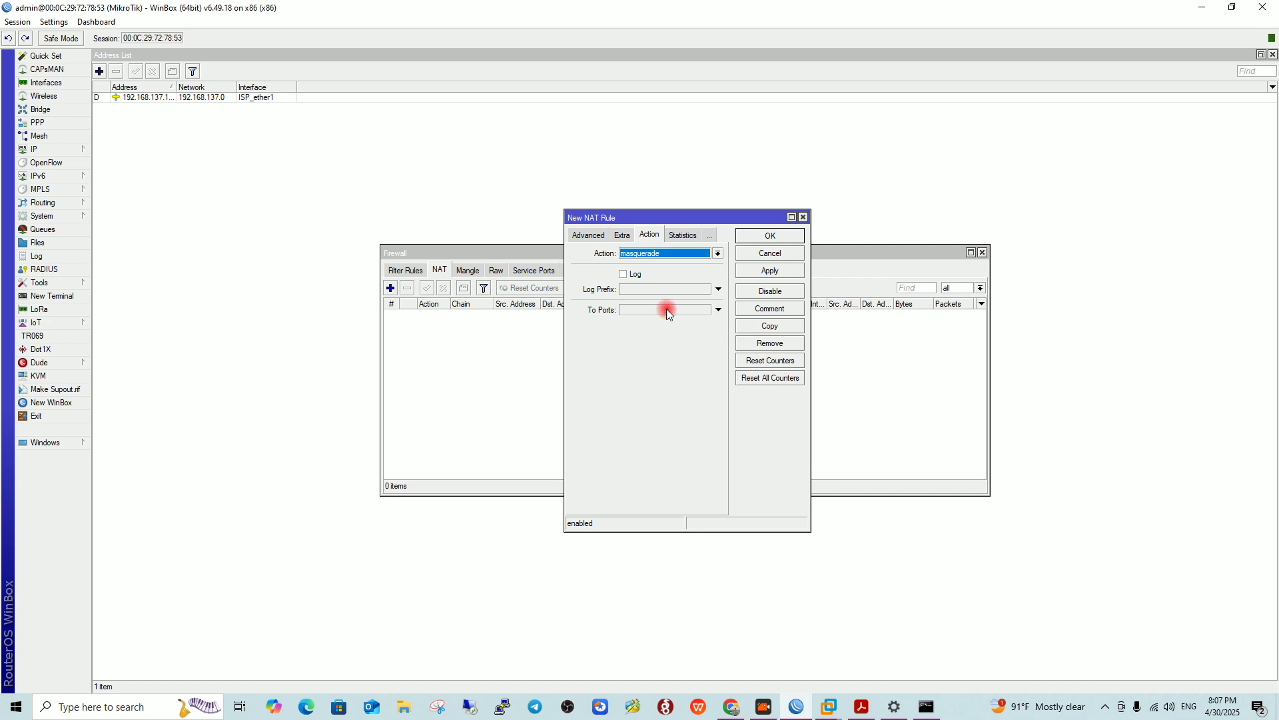
Clear the incoming interface from the masquerade rule, save it and select its entry in the NAT list.
{"action": "left_click", "coordinate": [619, 235]}
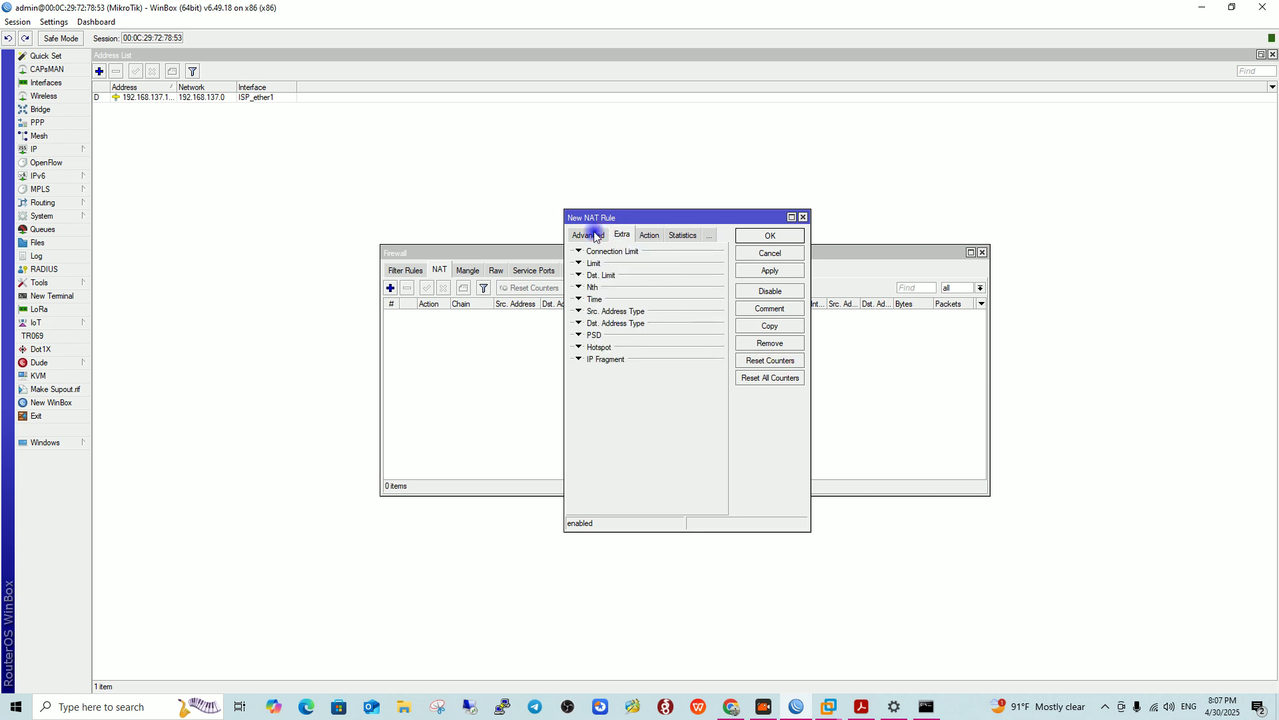
{"action": "left_click", "coordinate": [590, 235]}
{"action": "left_click", "coordinate": [580, 237]}
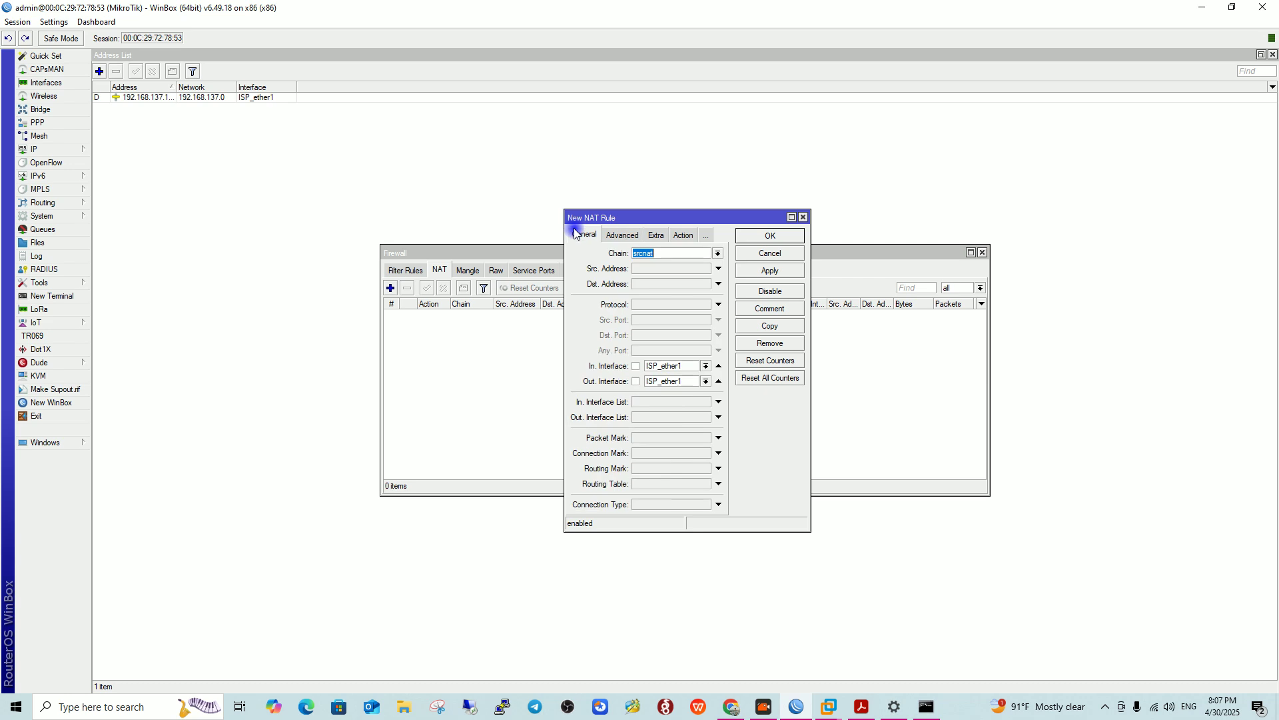
{"action": "left_click", "coordinate": [717, 366]}
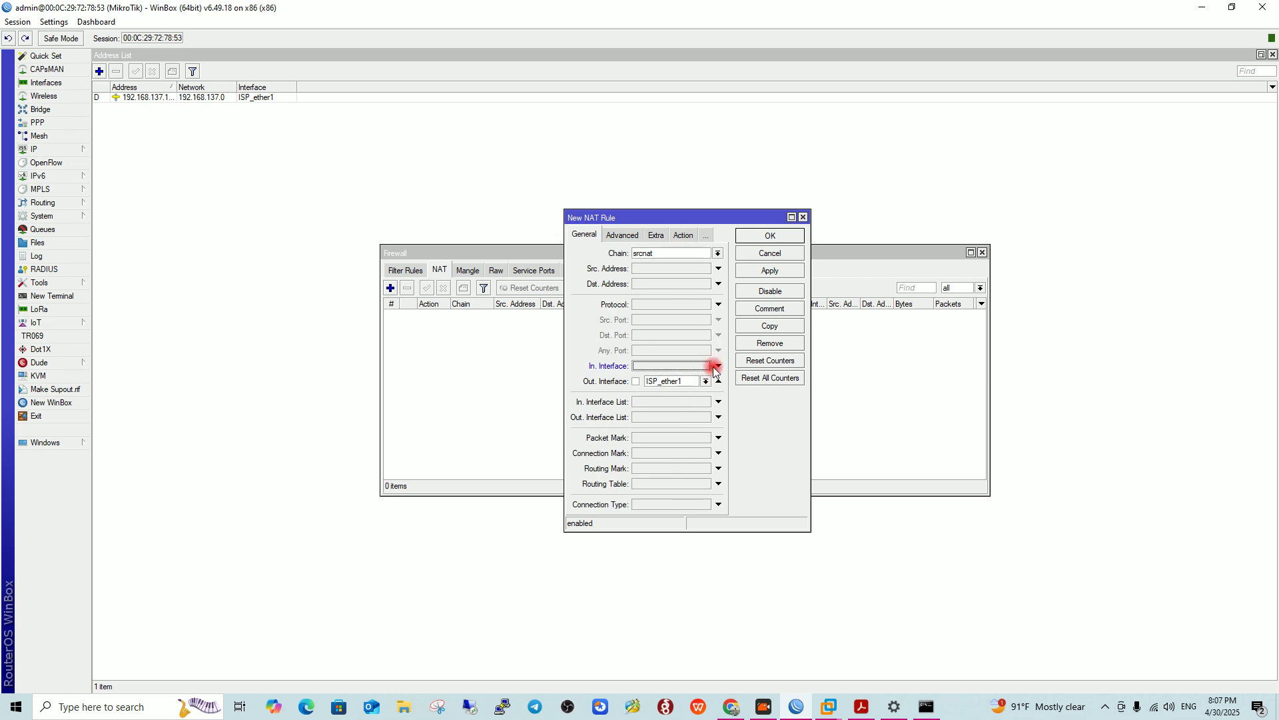
{"action": "left_click", "coordinate": [681, 236]}
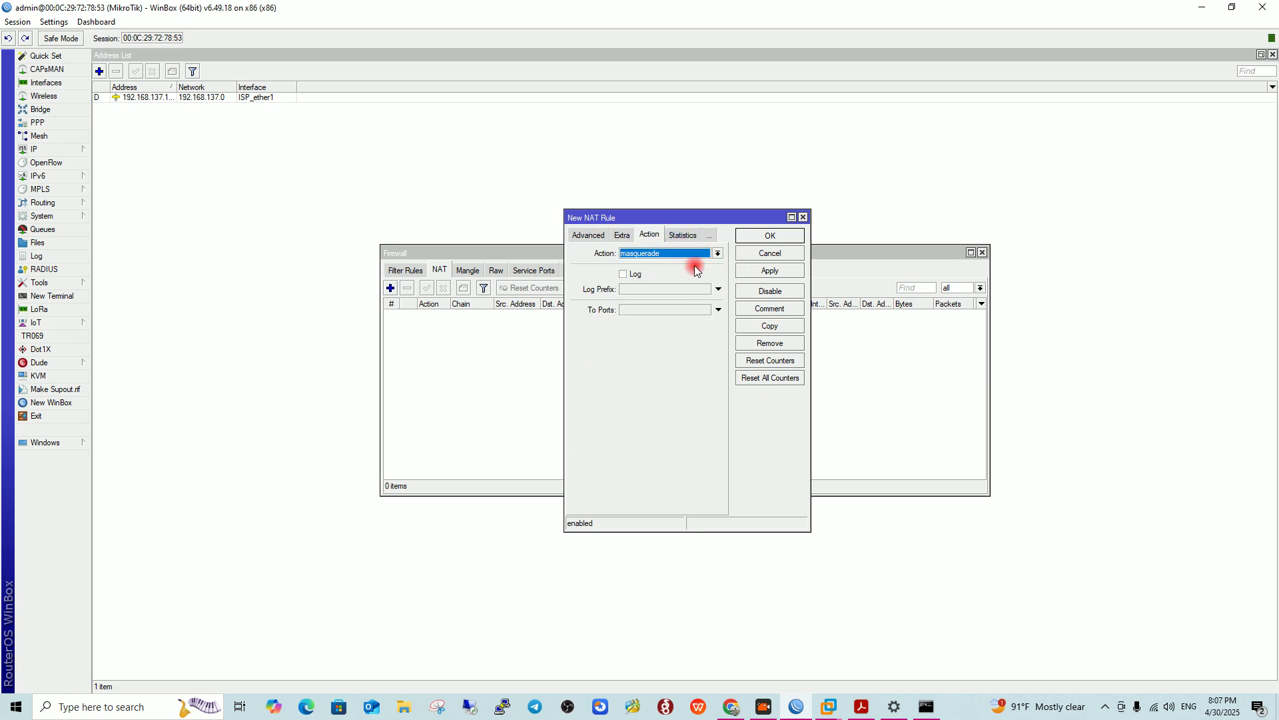
{"action": "left_click", "coordinate": [772, 270]}
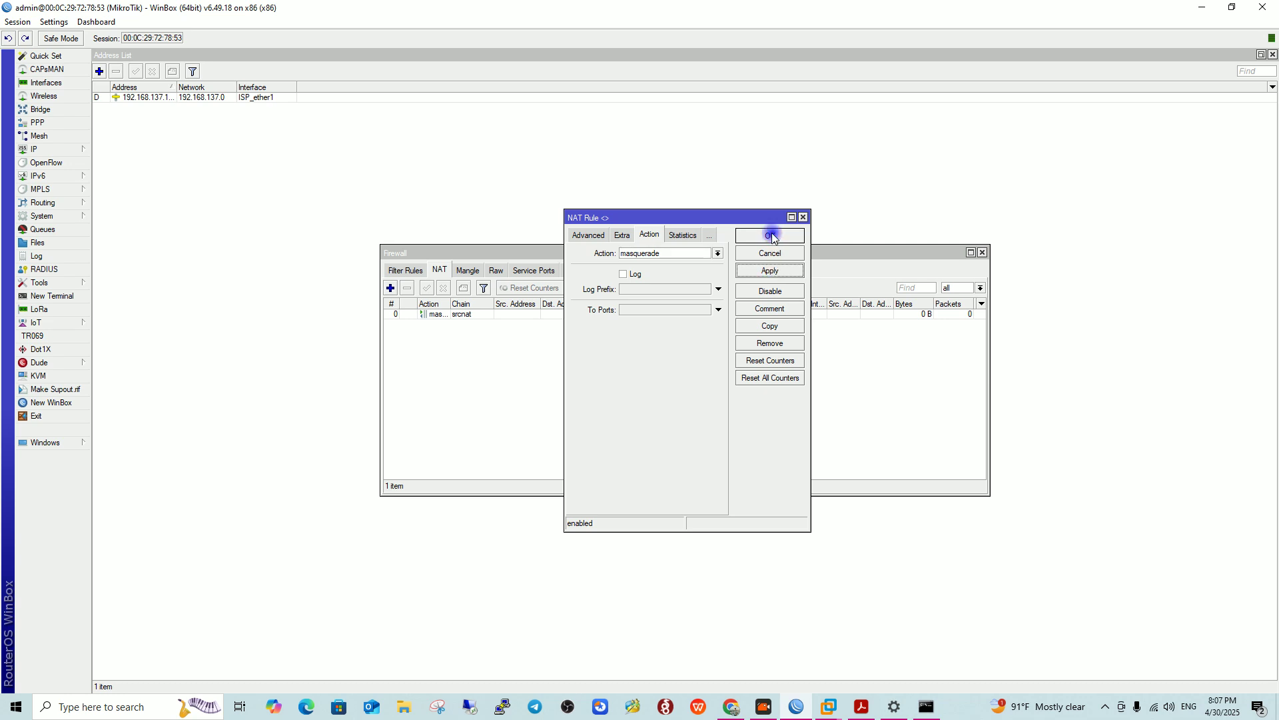
{"action": "left_click", "coordinate": [771, 236]}
{"action": "left_click", "coordinate": [757, 316]}
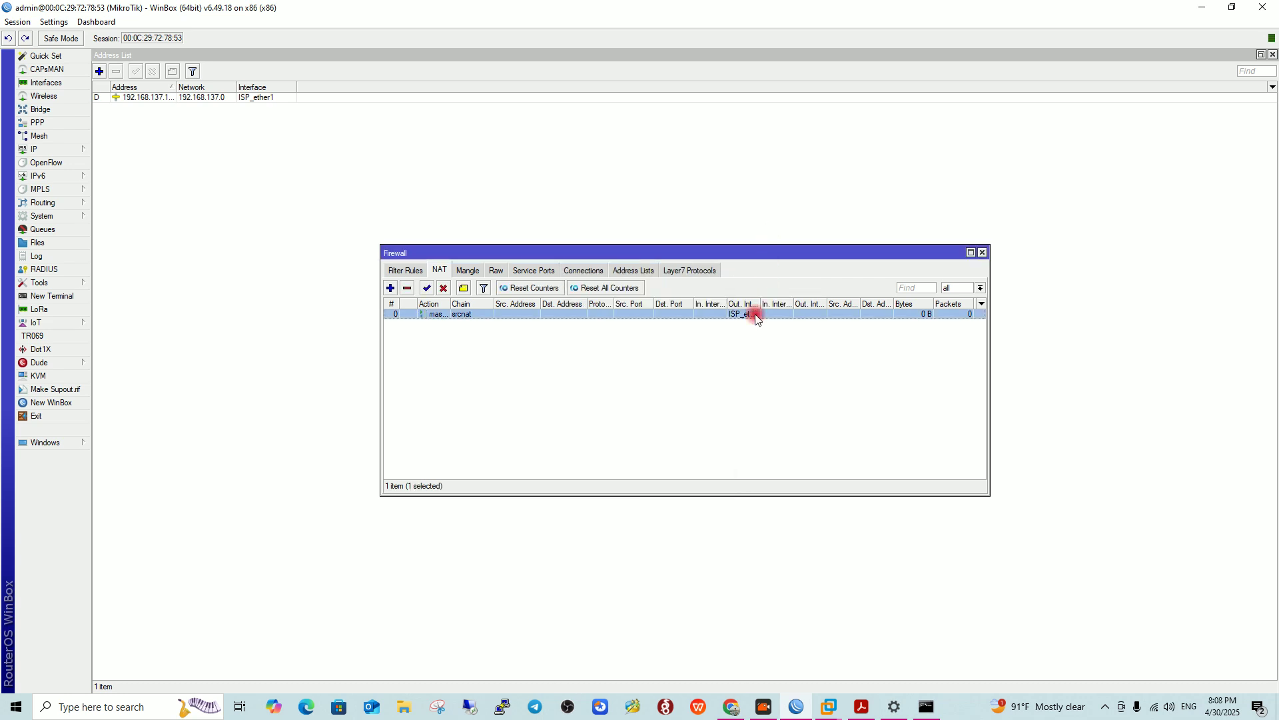
Open a new router terminal and try to ping 8.8.8.8.
{"action": "left_click_drag", "start_coordinate": [619, 253], "coordinate": [660, 190]}
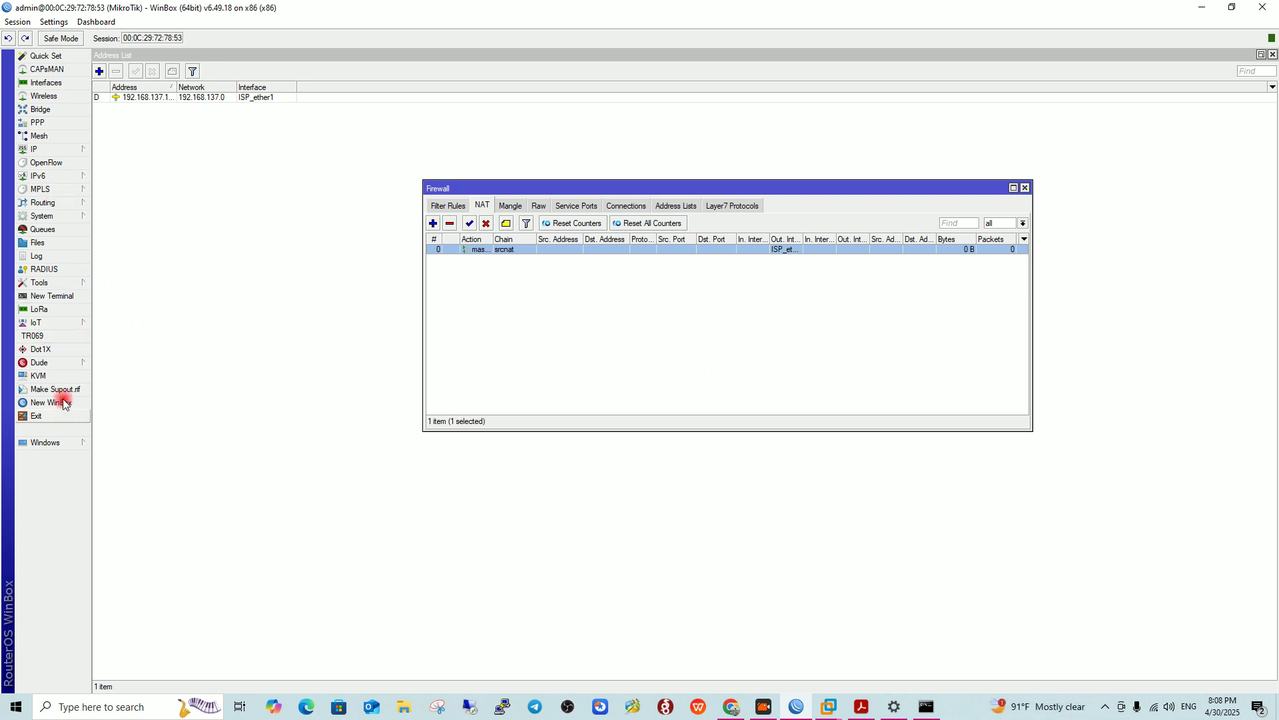
{"action": "left_click", "coordinate": [58, 294]}
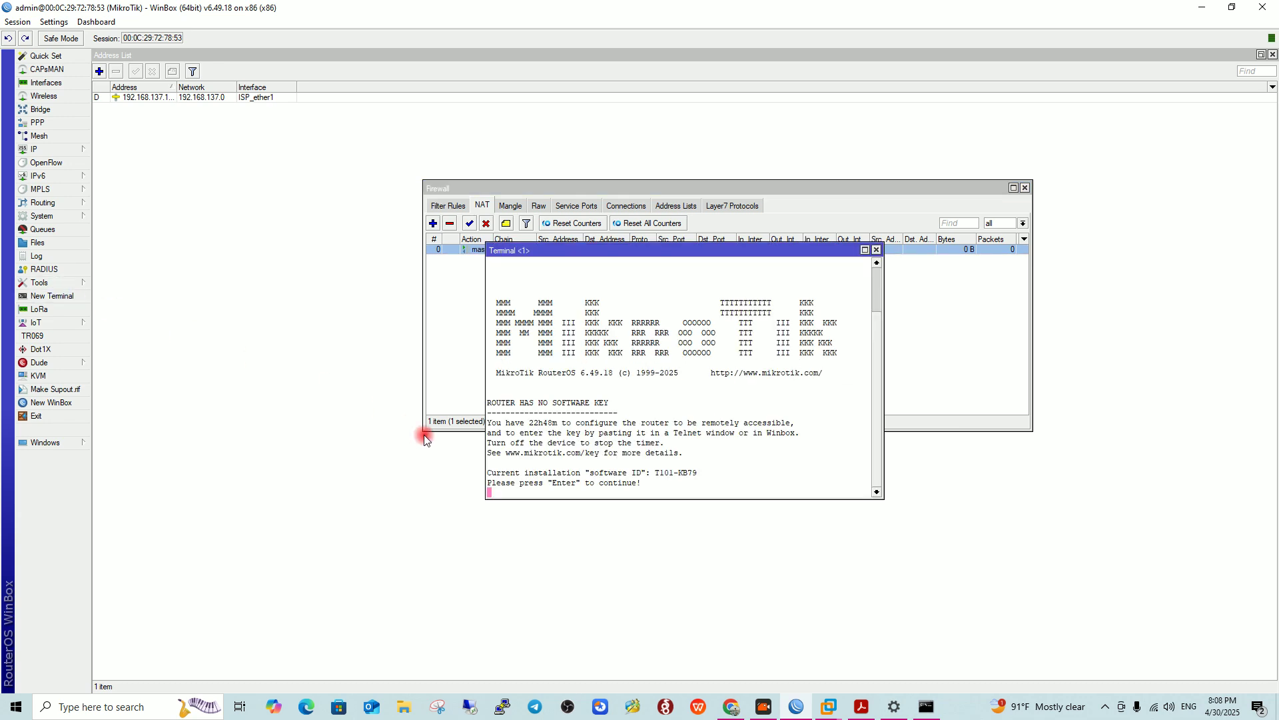
{"action": "key", "text": "Return"}
{"action": "key", "text": "Return"}
{"action": "key", "text": "Return"}
{"action": "type", "text": "PI"}
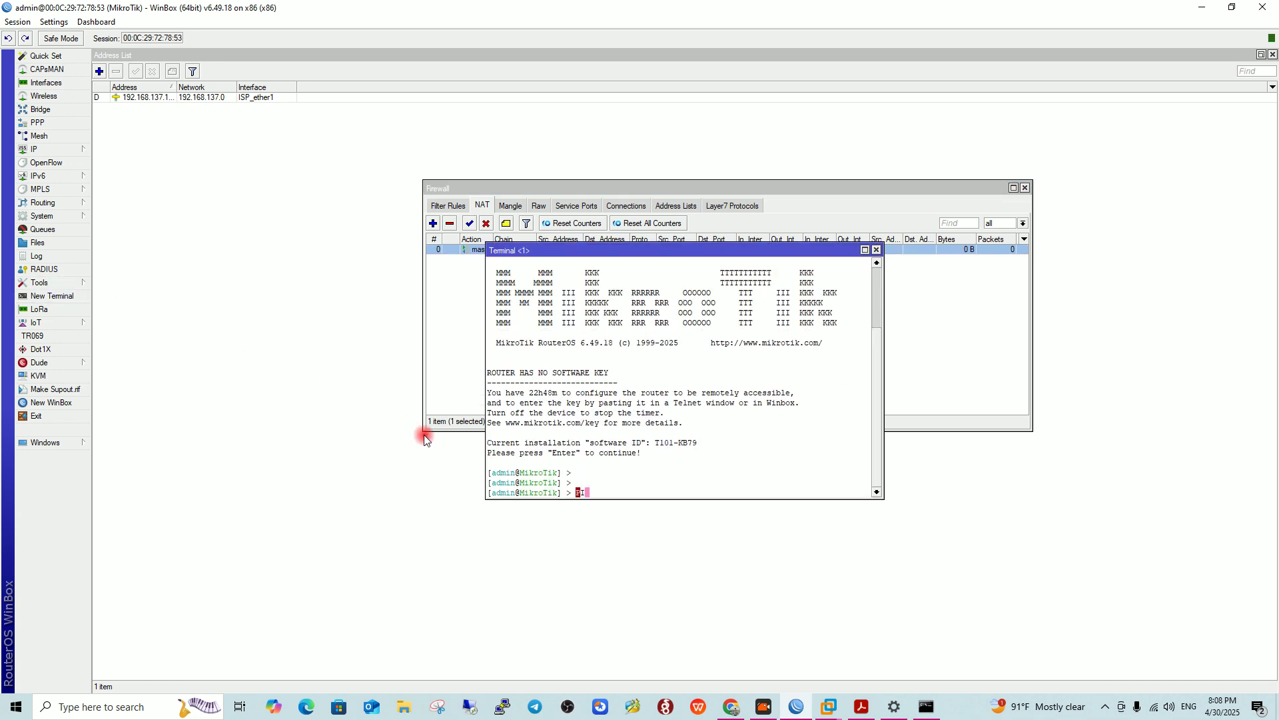
{"action": "type", "text": "NG 8.8.8.8"}
{"action": "key", "text": "Return"}
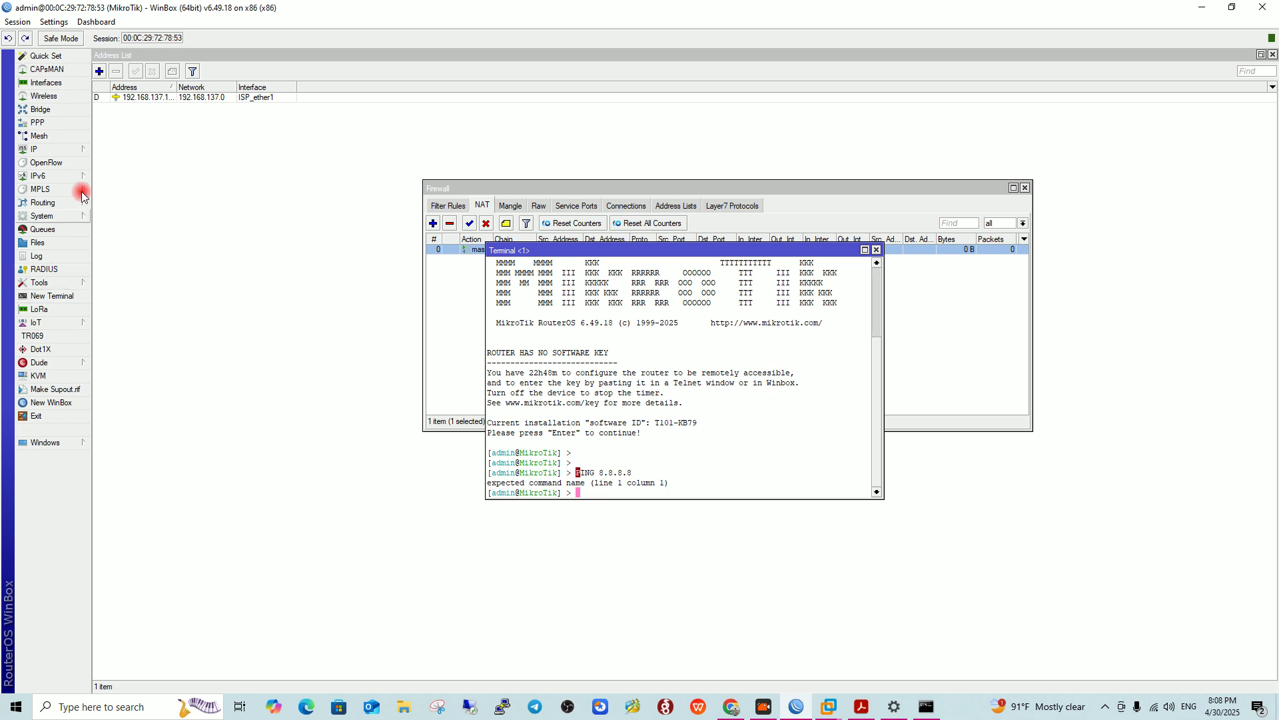
Open the router's IP route list and examine the 192.168.137.0/24 route's details and the next hops.
{"action": "left_click", "coordinate": [62, 150]}
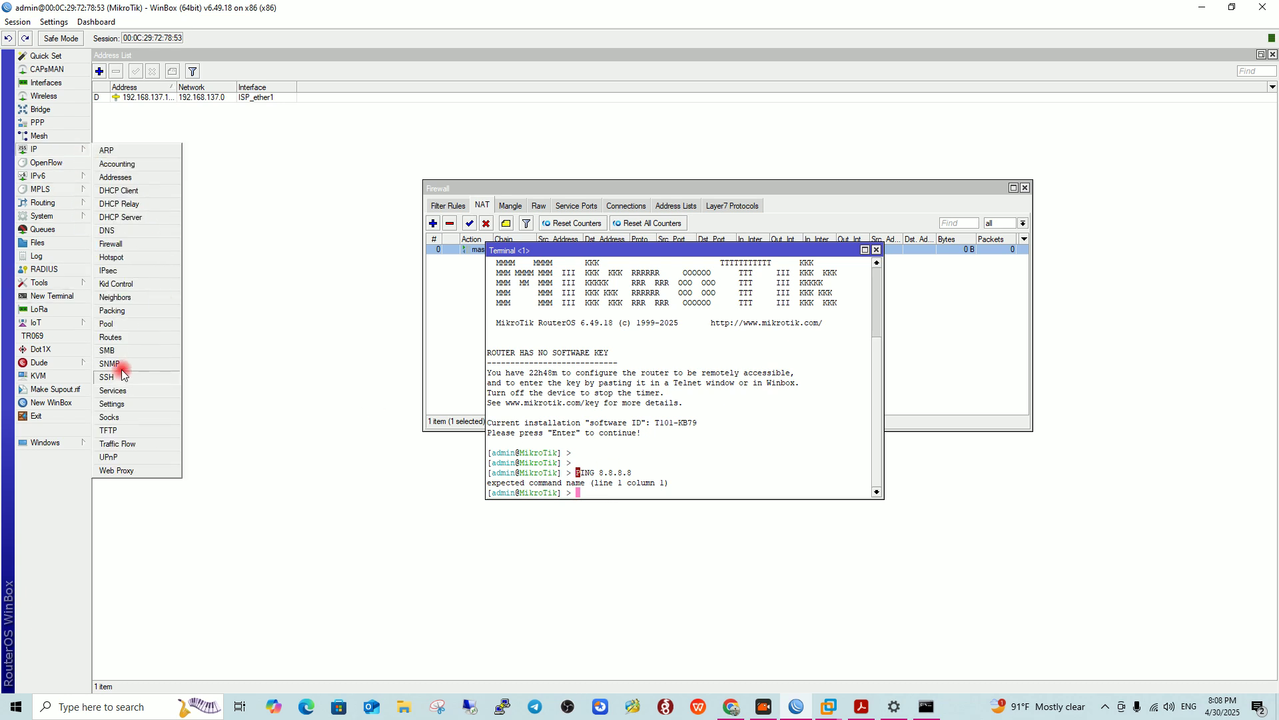
{"action": "left_click", "coordinate": [134, 336]}
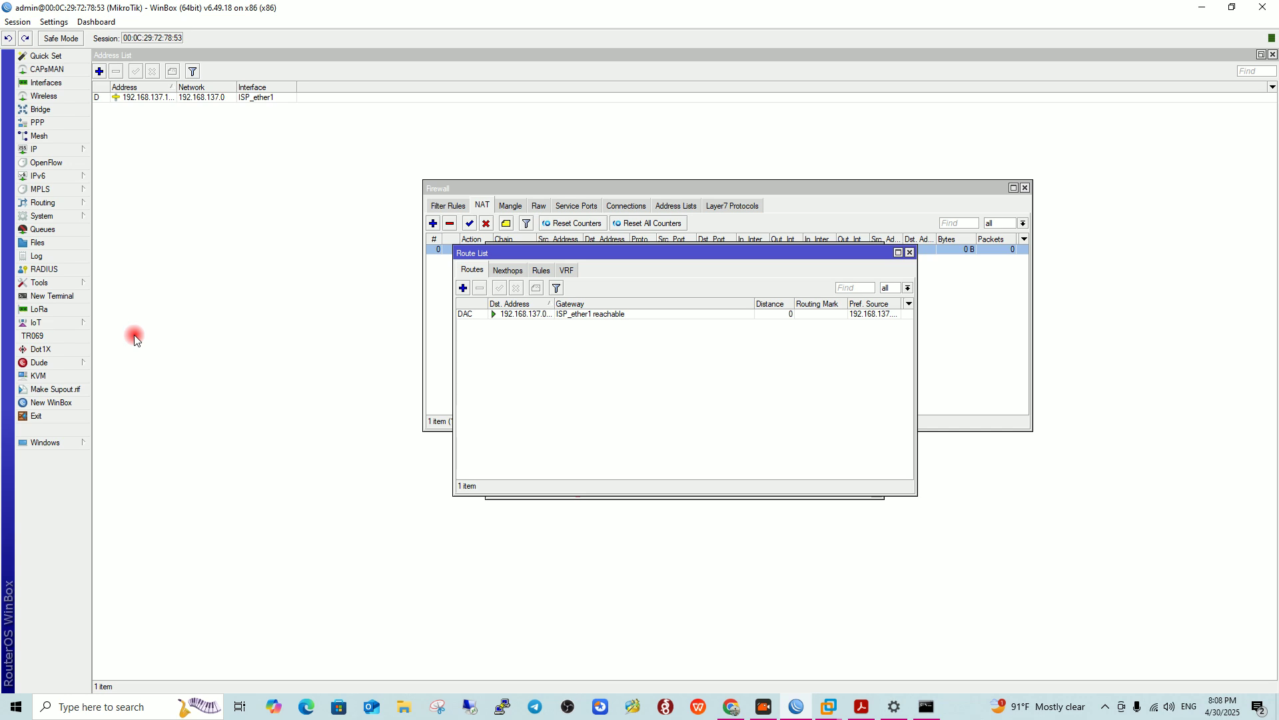
{"action": "left_click_drag", "start_coordinate": [665, 253], "coordinate": [329, 281]}
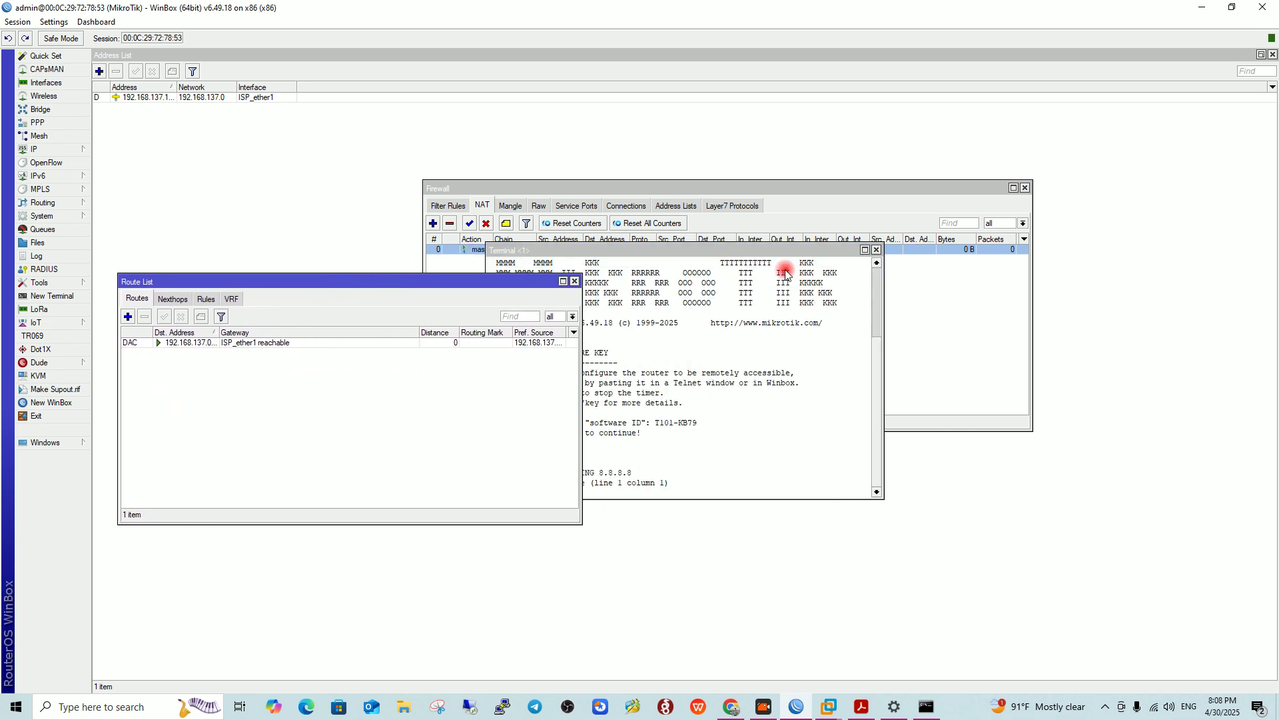
{"action": "left_click_drag", "start_coordinate": [771, 252], "coordinate": [1016, 275]}
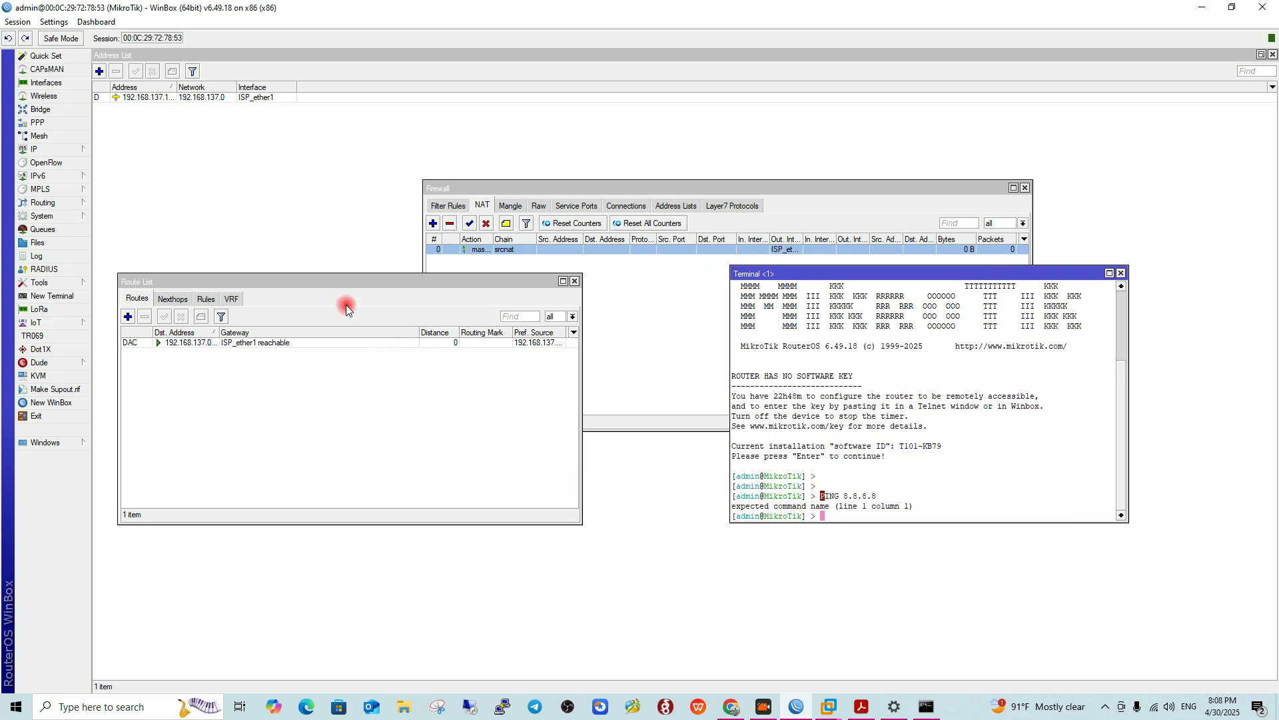
{"action": "left_click", "coordinate": [402, 285]}
{"action": "left_click_drag", "start_coordinate": [402, 285], "coordinate": [595, 276]}
{"action": "double_click", "coordinate": [486, 334]}
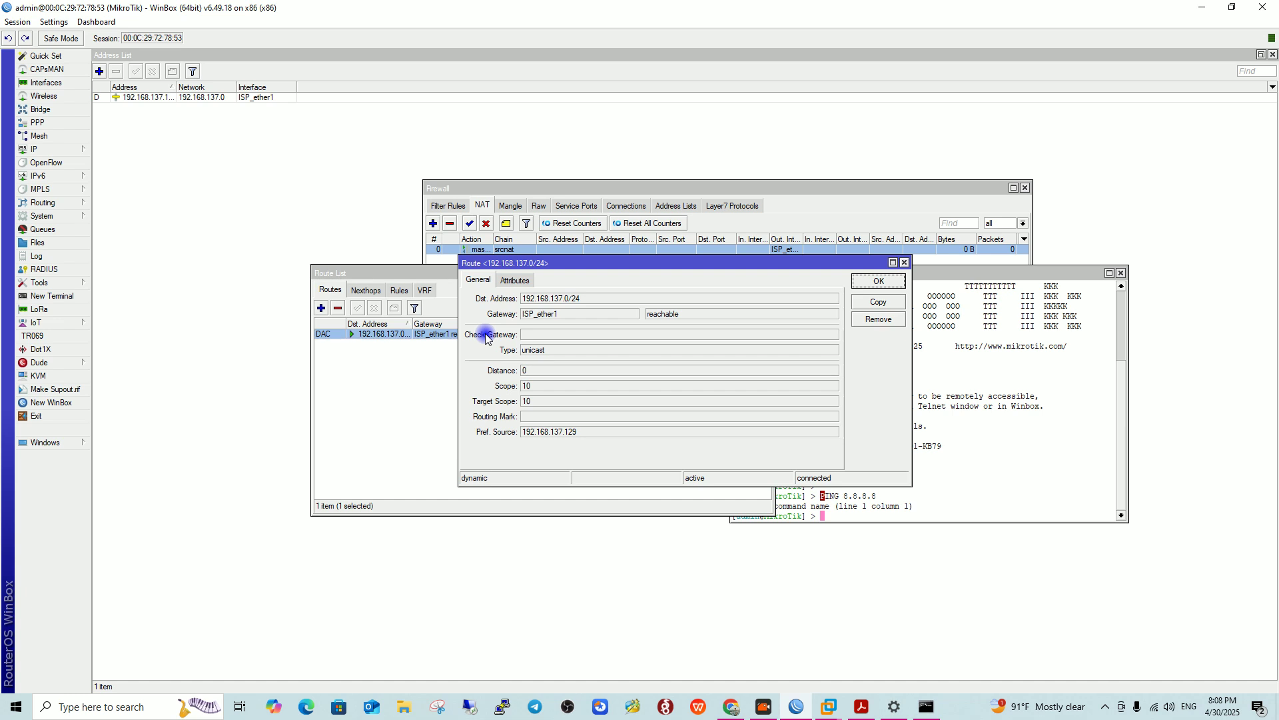
{"action": "left_click", "coordinate": [515, 280]}
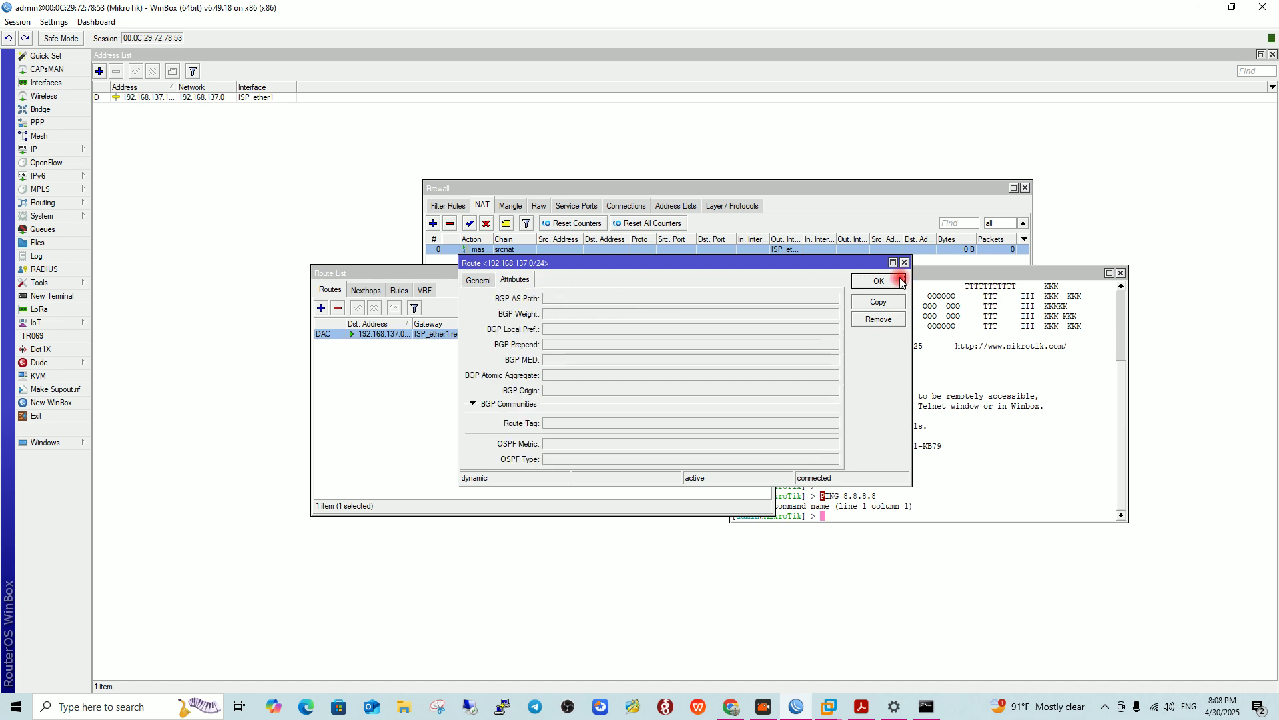
{"action": "left_click", "coordinate": [879, 281]}
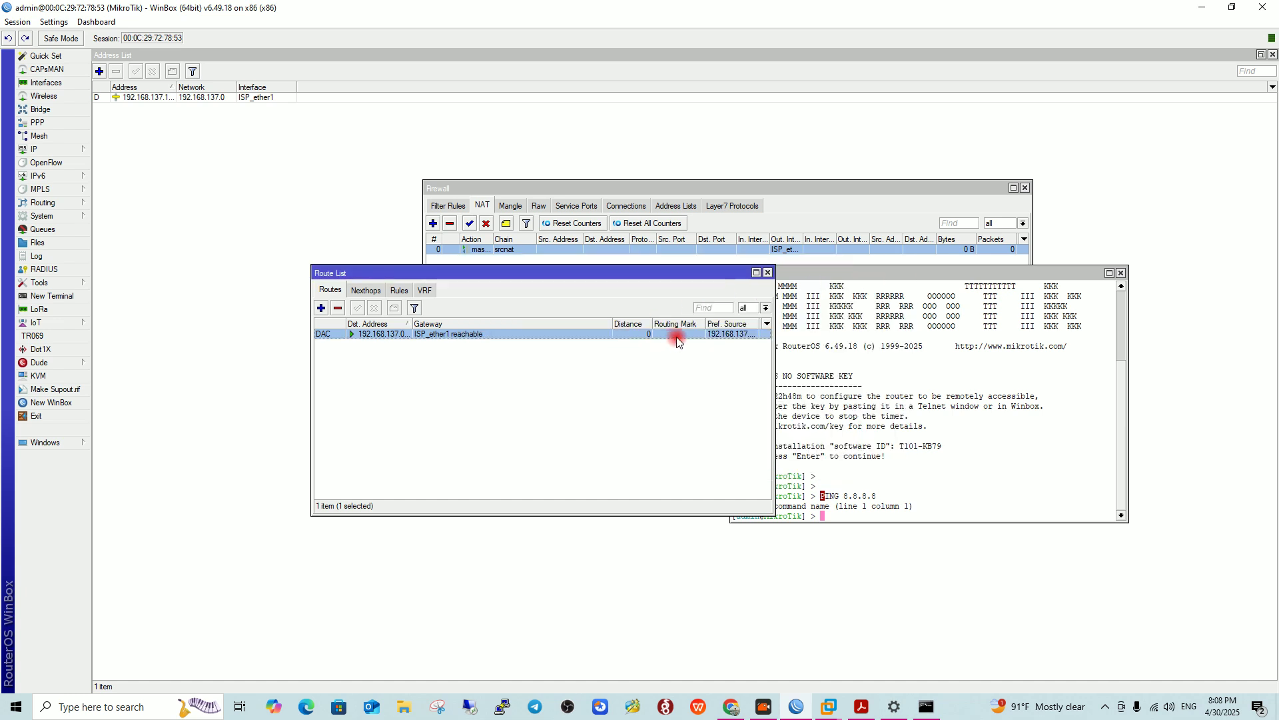
{"action": "left_click", "coordinate": [366, 290]}
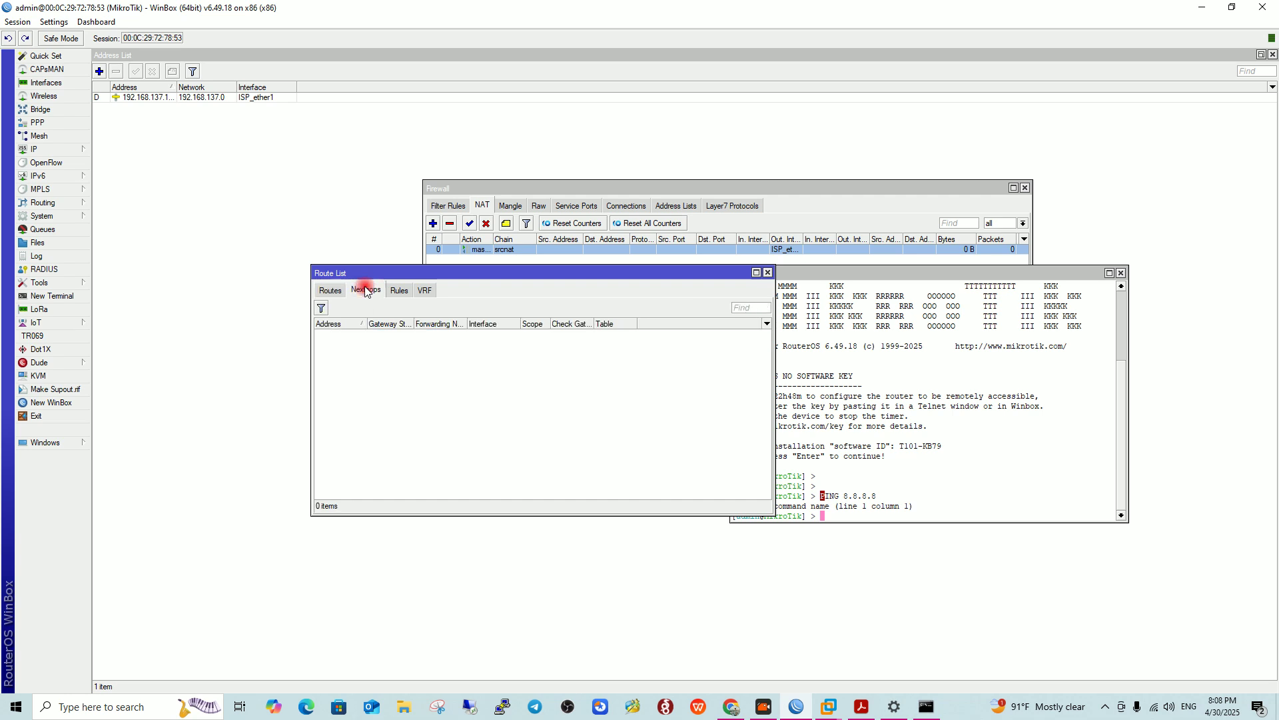
{"action": "left_click", "coordinate": [337, 292]}
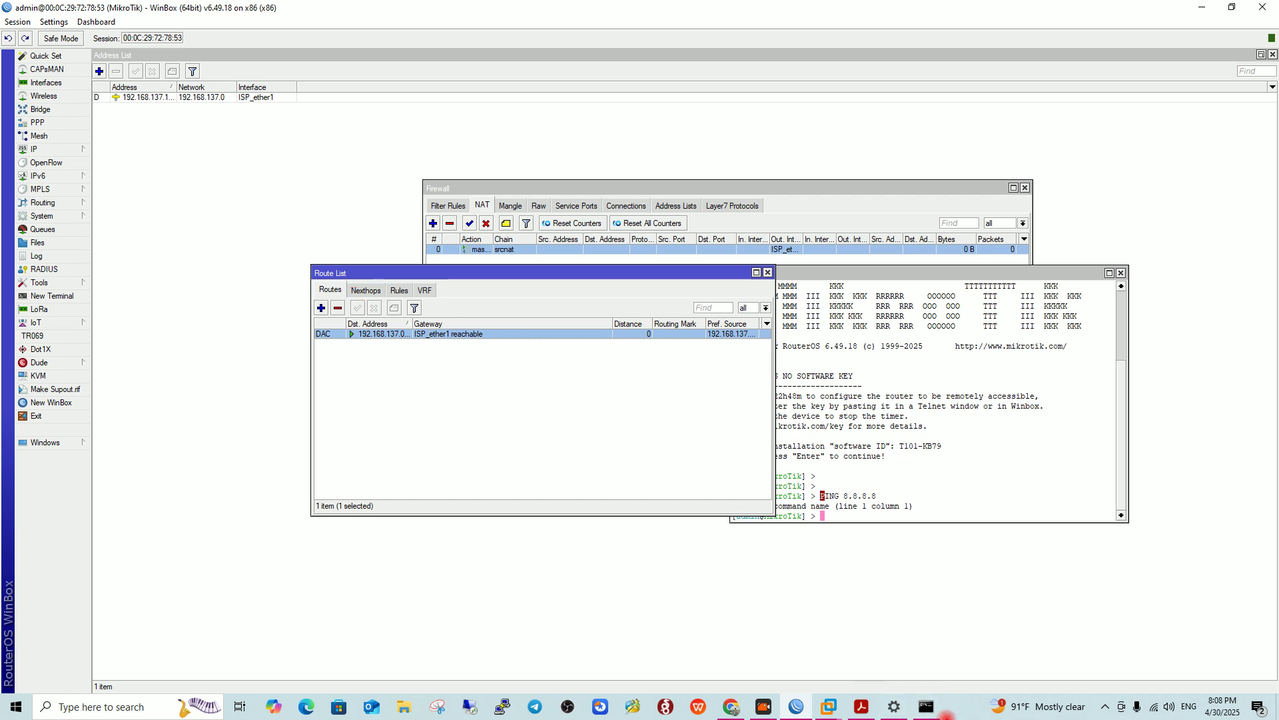
Switch to VMware Workstation and check which virtual network the Mikrotik Test machine's network adapter uses.
{"action": "mouse_move", "coordinate": [834, 713]}
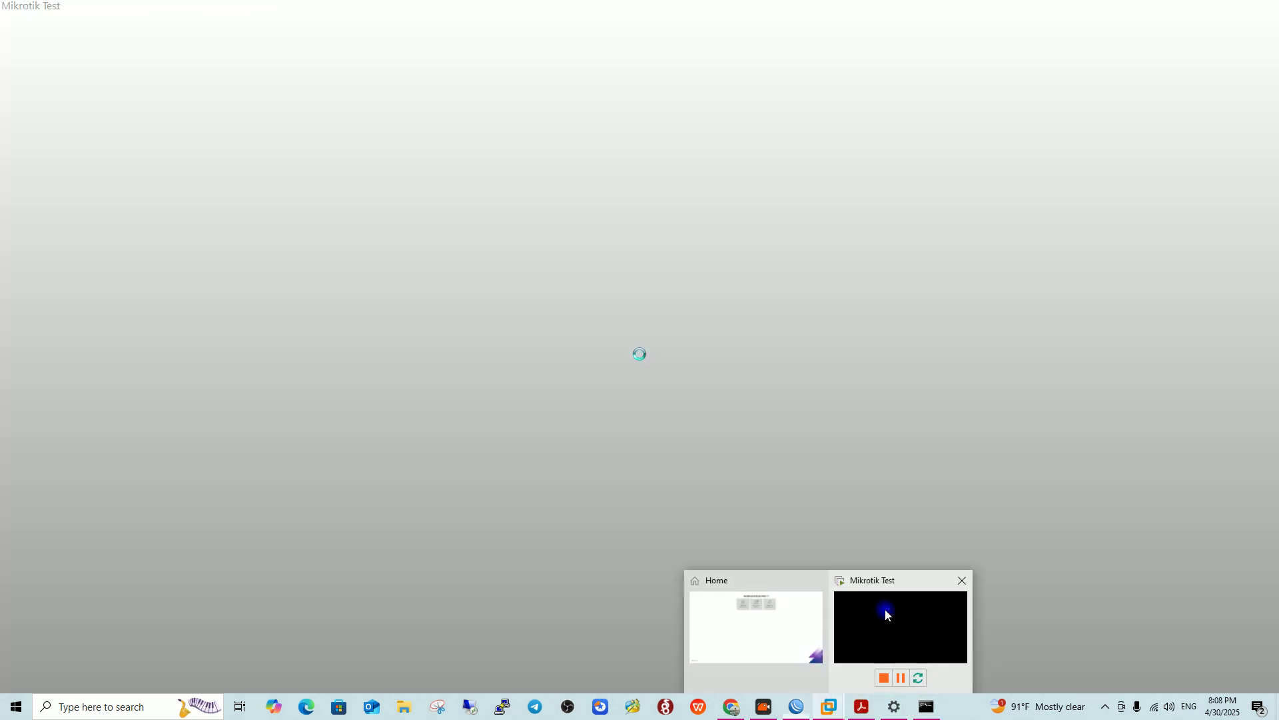
{"action": "left_click", "coordinate": [903, 606]}
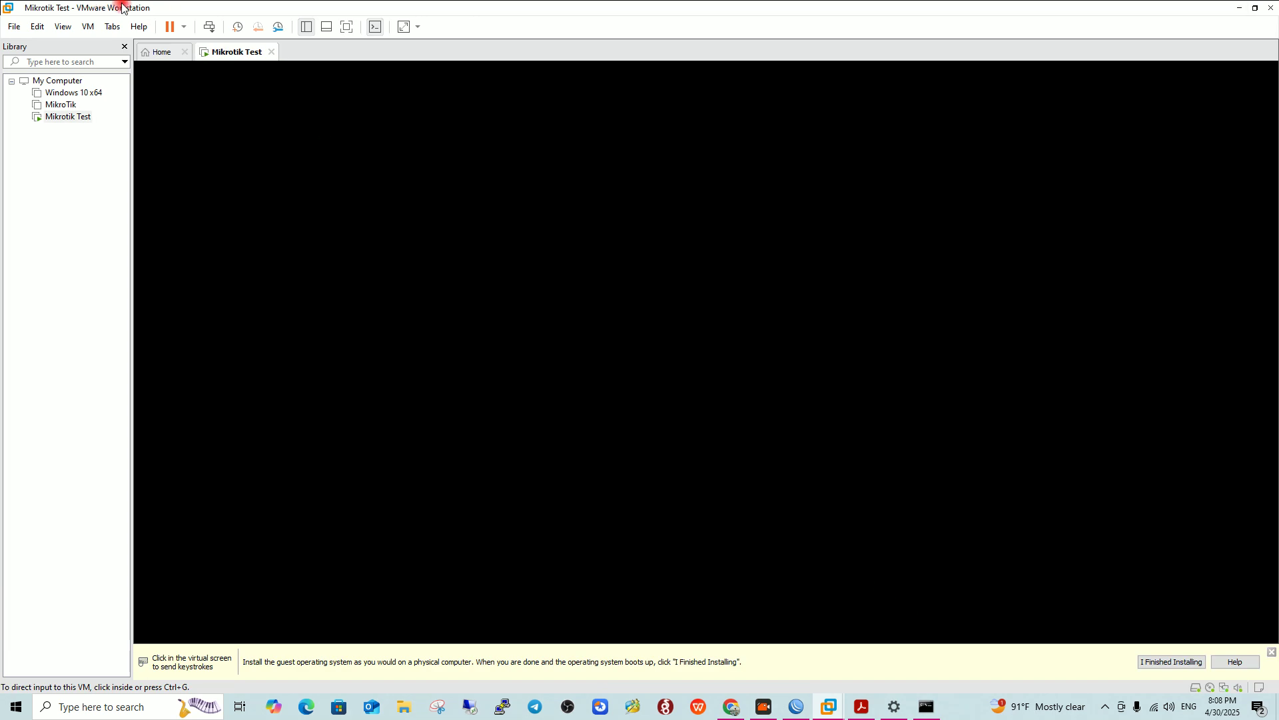
{"action": "left_click", "coordinate": [181, 26]}
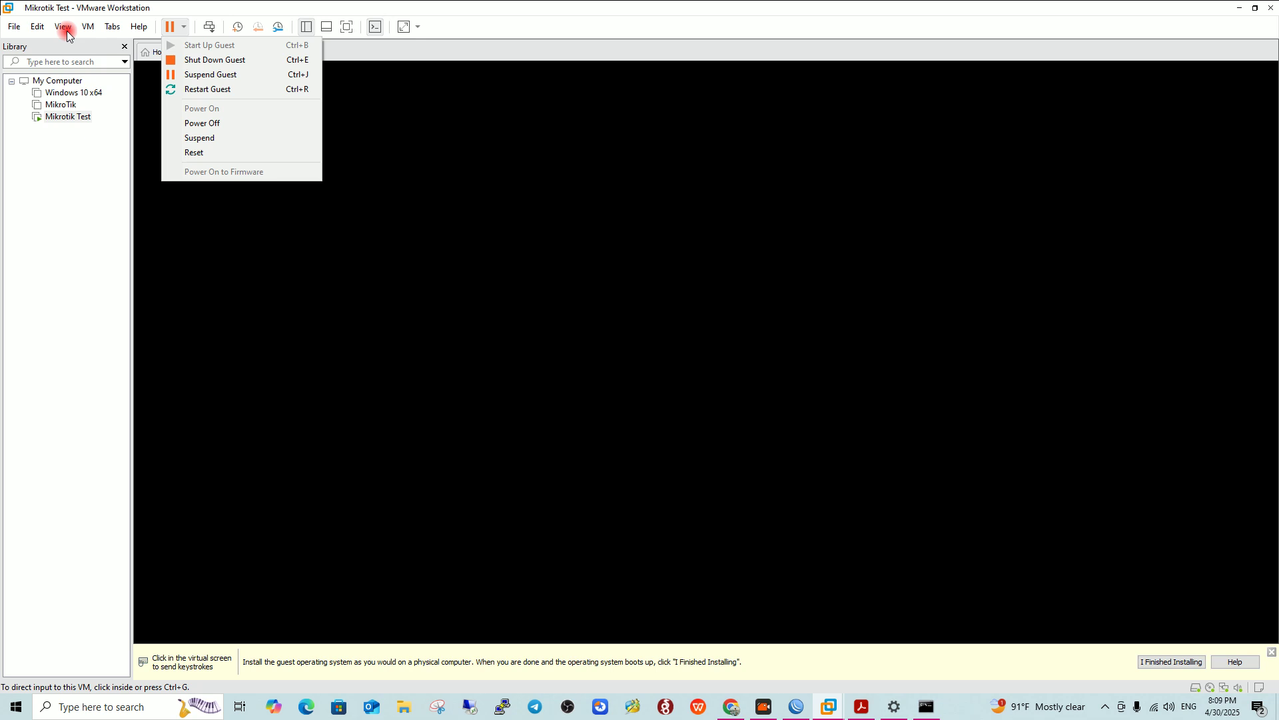
{"action": "left_click", "coordinate": [86, 27]}
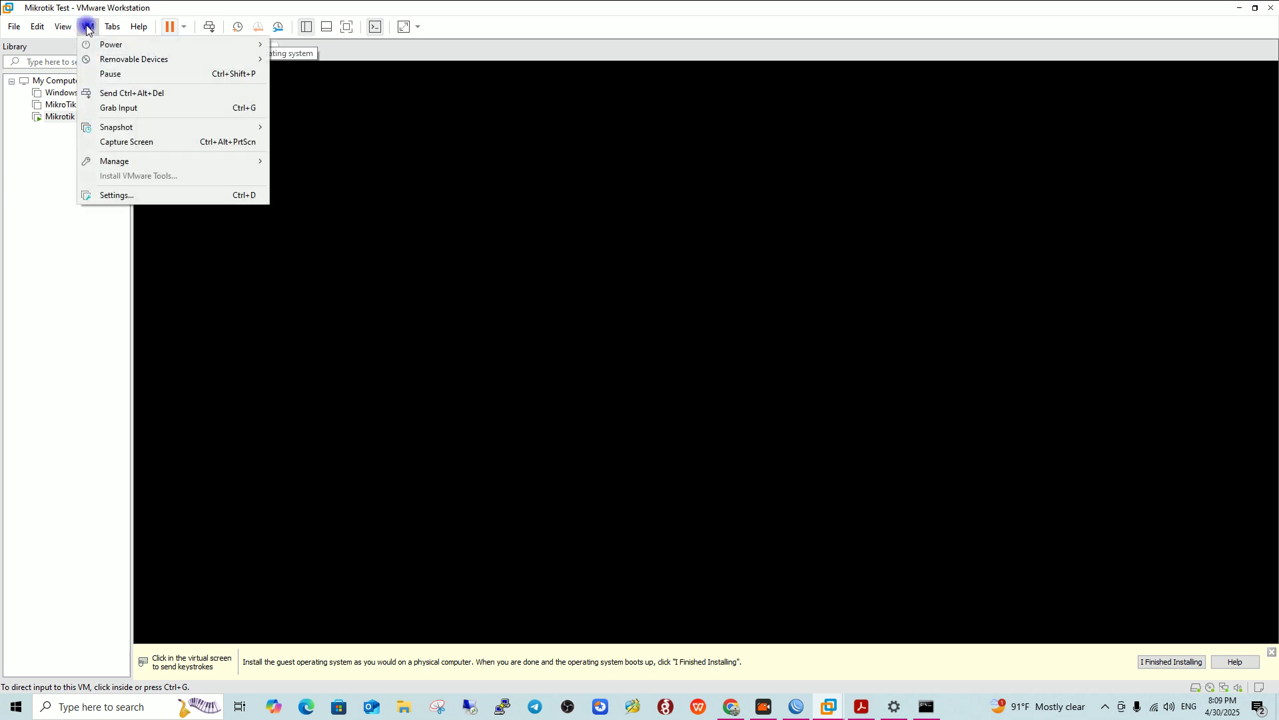
{"action": "left_click", "coordinate": [125, 195]}
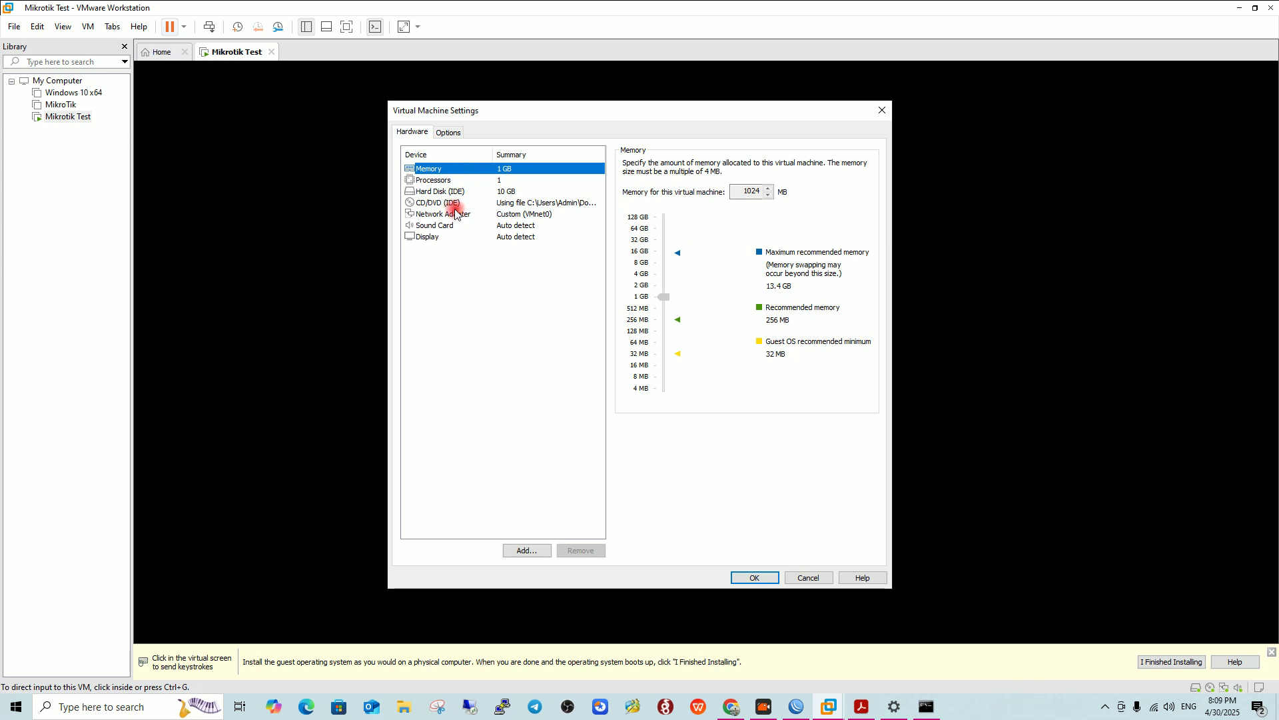
{"action": "left_click", "coordinate": [455, 213]}
{"action": "left_click", "coordinate": [677, 288]}
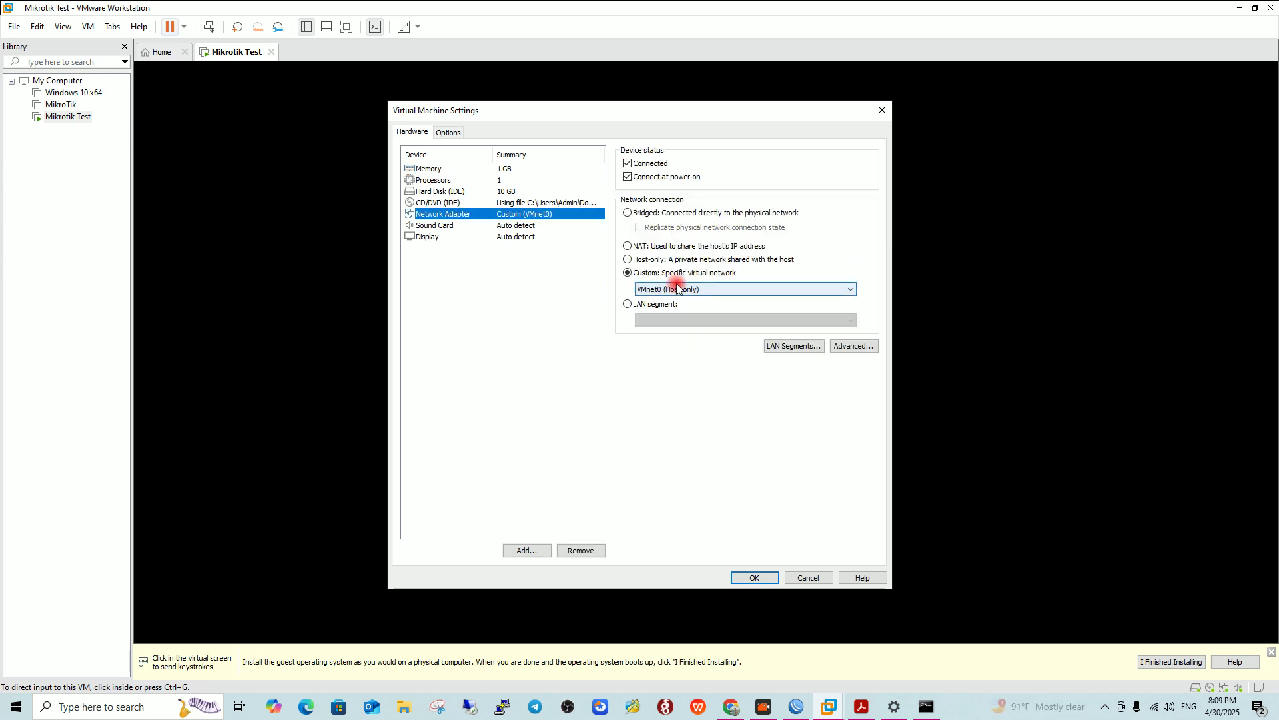
Try the NAT connection for the network adapter, return it to custom network VMnet0 and confirm the machine settings.
{"action": "left_click", "coordinate": [654, 247]}
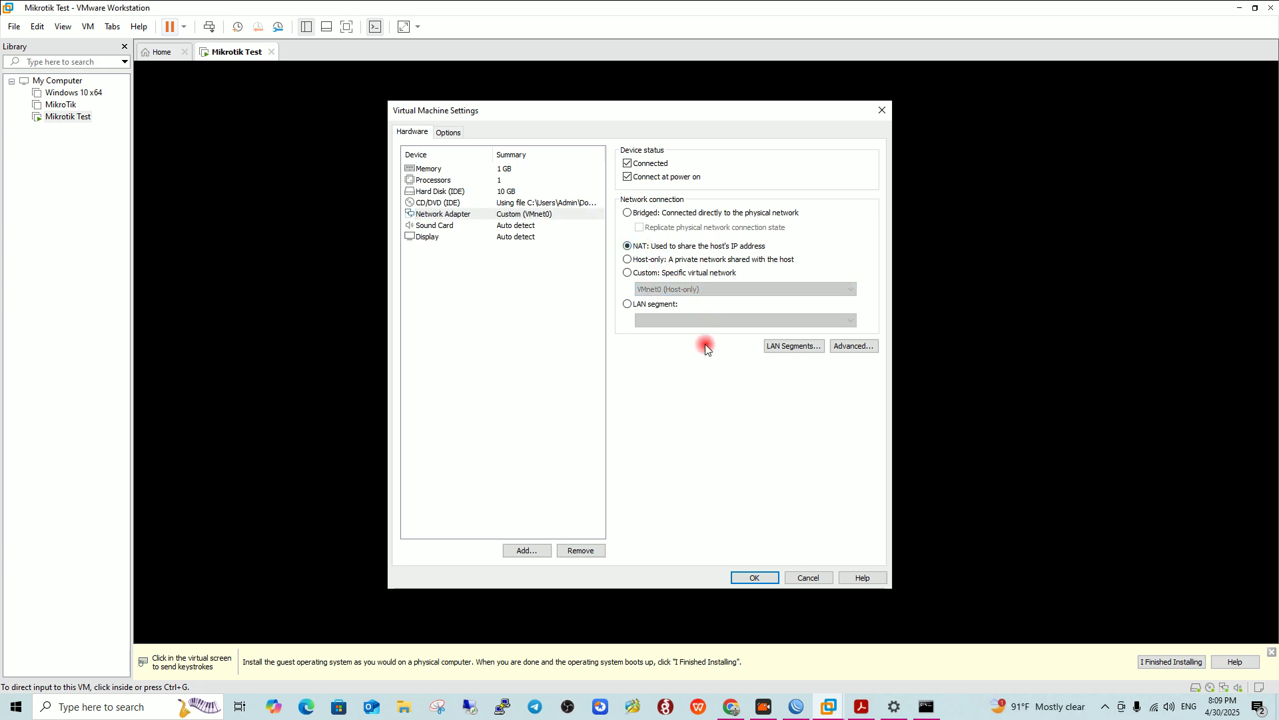
{"action": "left_click", "coordinate": [666, 274]}
{"action": "left_click", "coordinate": [656, 288]}
{"action": "left_click", "coordinate": [658, 289]}
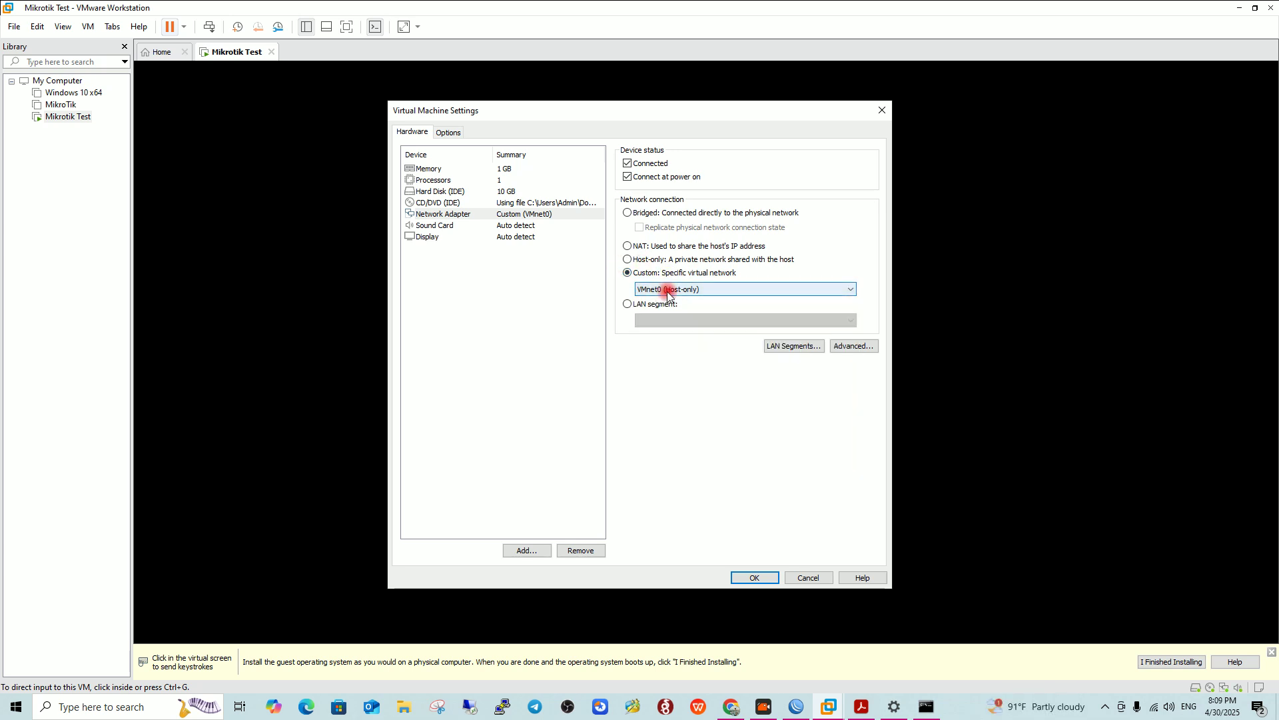
{"action": "left_click", "coordinate": [767, 577]}
{"action": "left_click", "coordinate": [685, 288]}
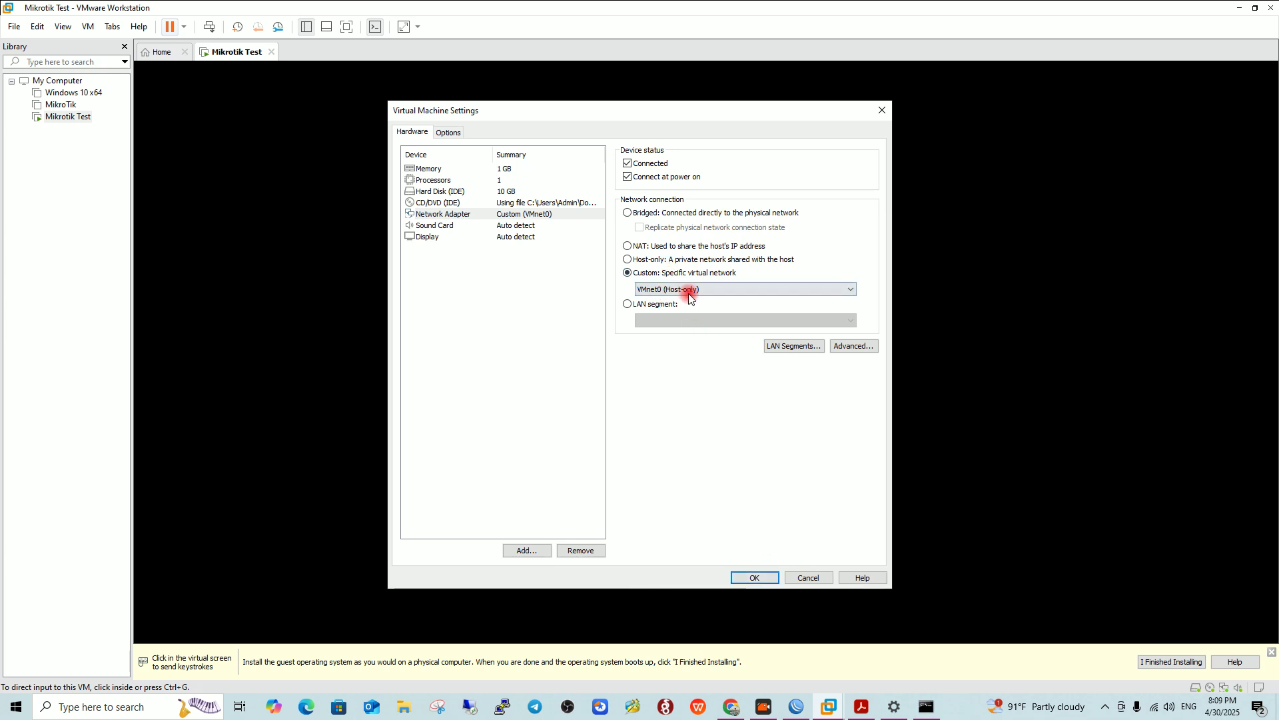
{"action": "left_click", "coordinate": [755, 579]}
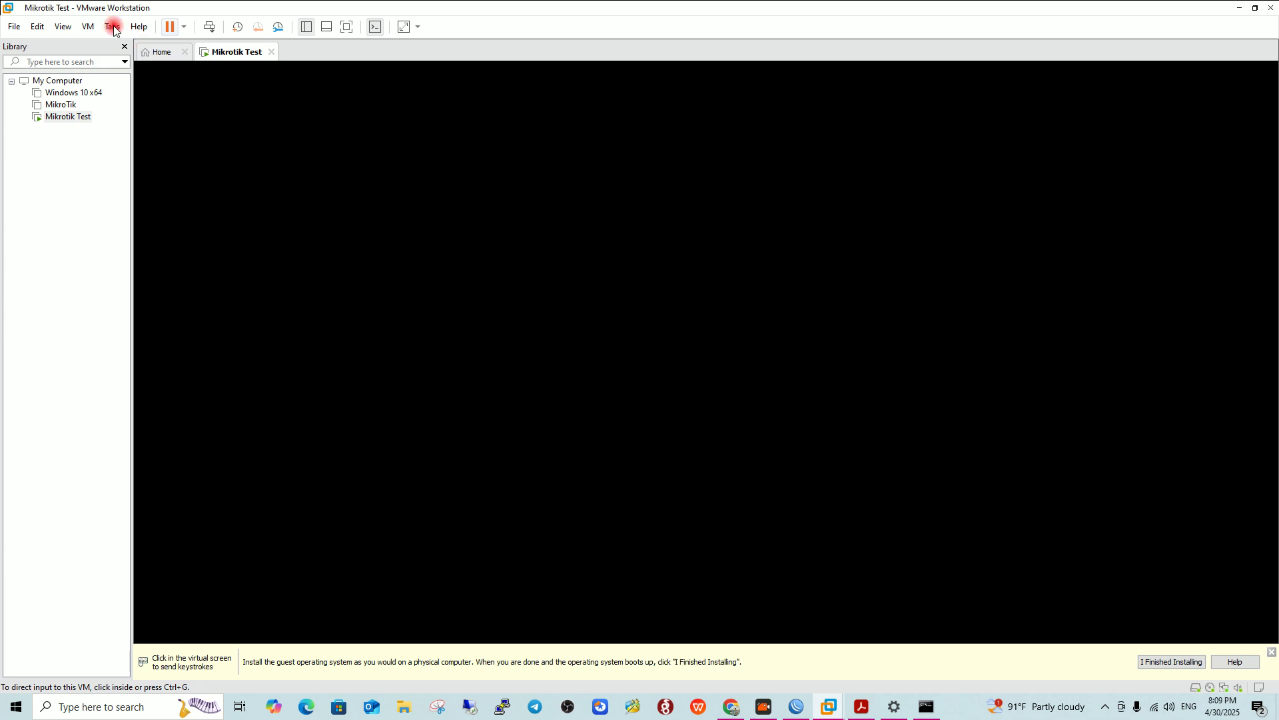
Open the Virtual Network Editor with administrator privileges and try to remove VMnet0.
{"action": "left_click", "coordinate": [38, 26]}
{"action": "left_click", "coordinate": [72, 94]}
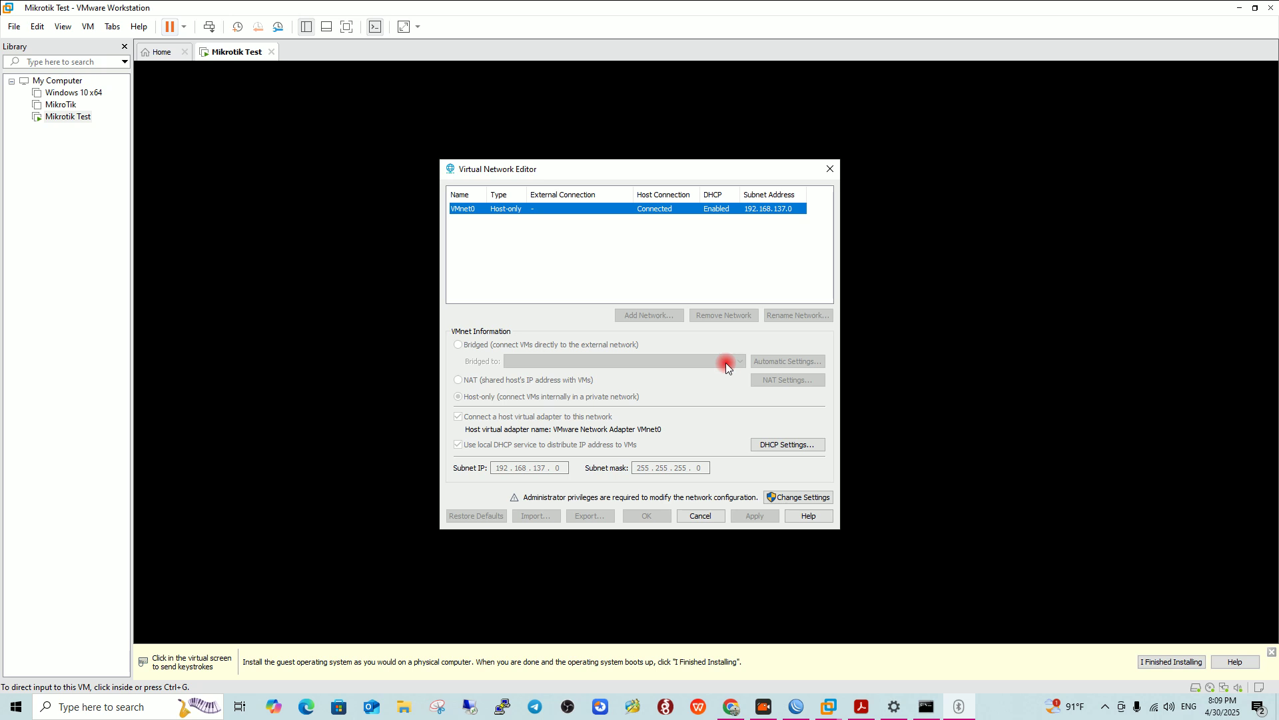
{"action": "left_click", "coordinate": [799, 497]}
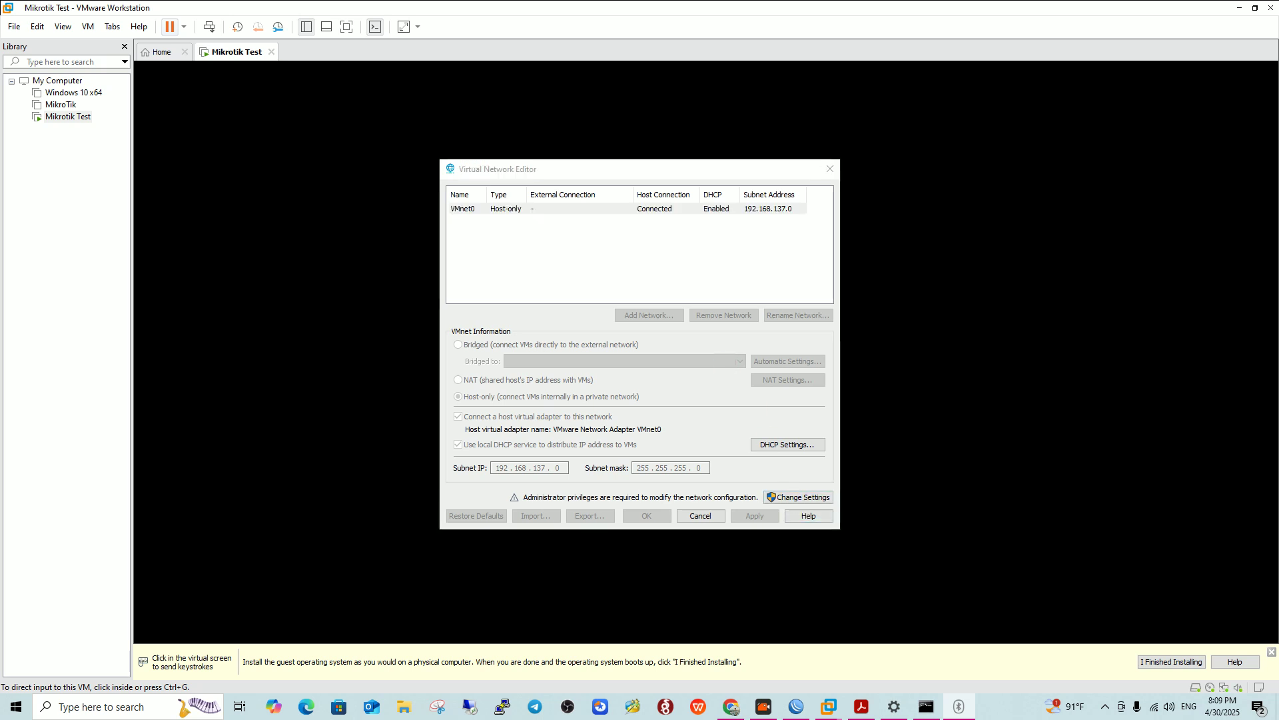
{"action": "left_click", "coordinate": [649, 384]}
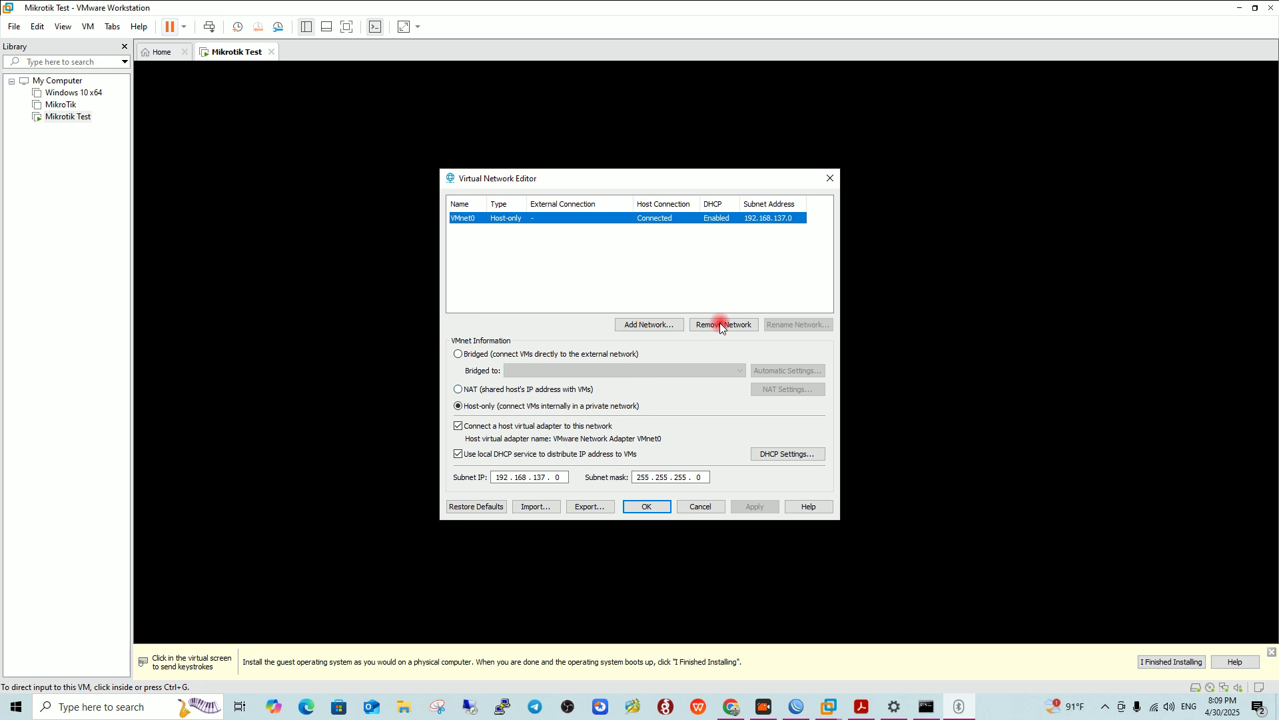
{"action": "left_click", "coordinate": [722, 324]}
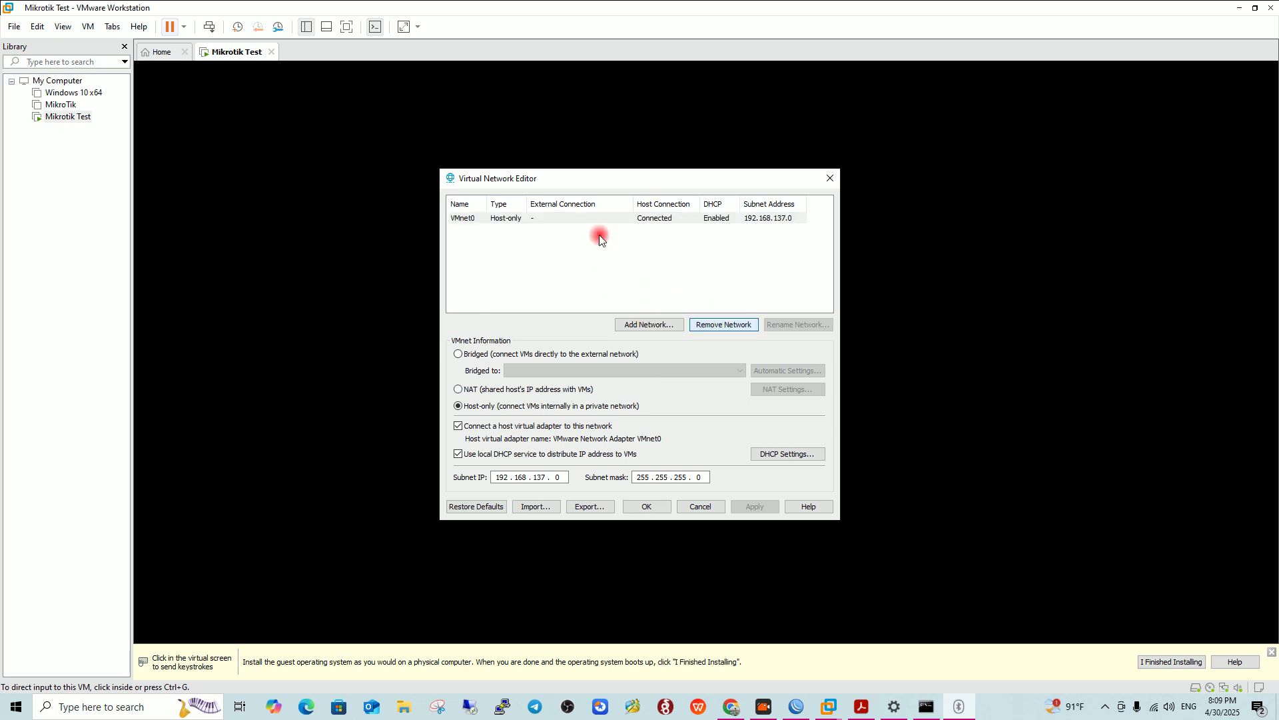
Add virtual network VMnet8 as a NAT network with subnet IP 192.168.137.0.
{"action": "left_click", "coordinate": [643, 325]}
{"action": "left_click", "coordinate": [666, 343]}
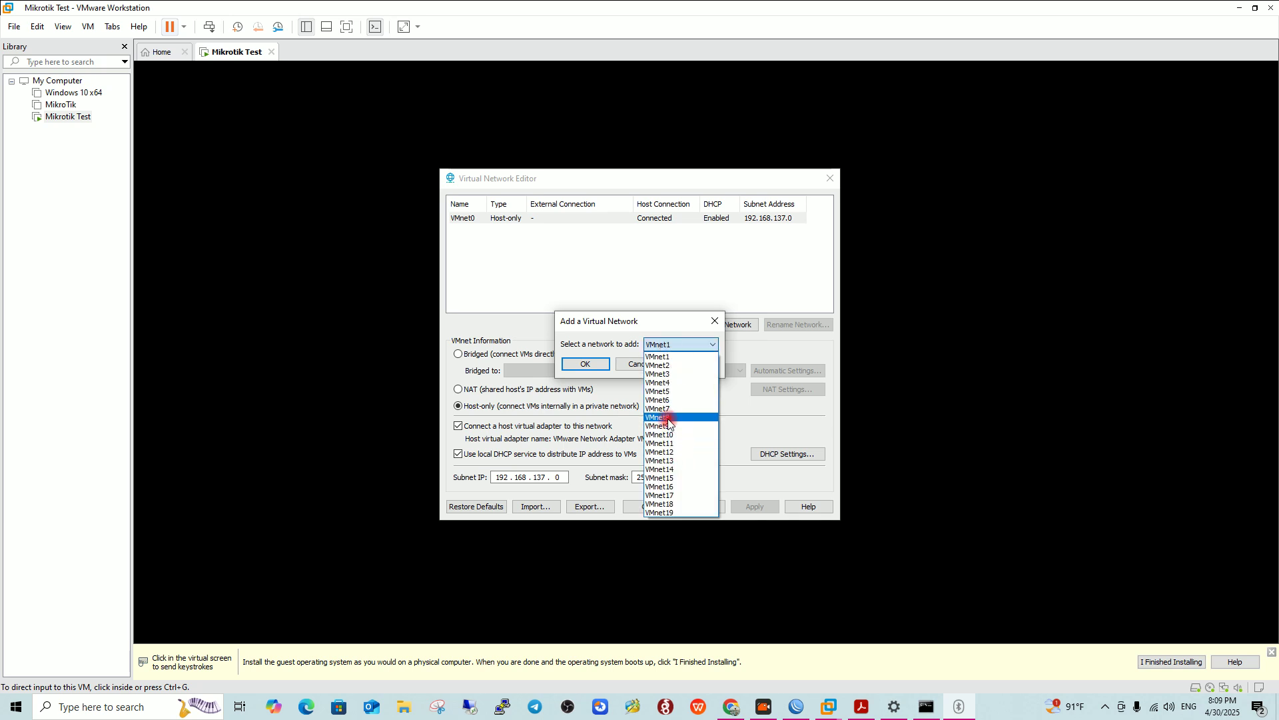
{"action": "left_click", "coordinate": [663, 417]}
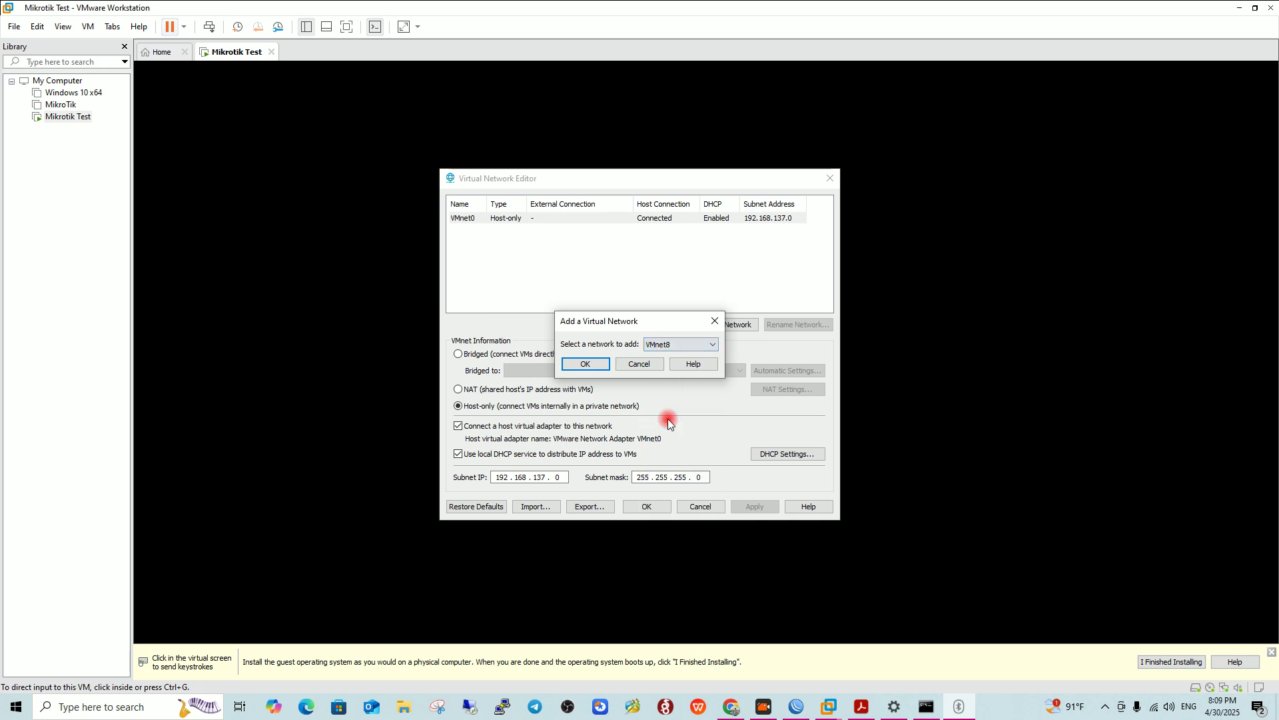
{"action": "left_click", "coordinate": [577, 365]}
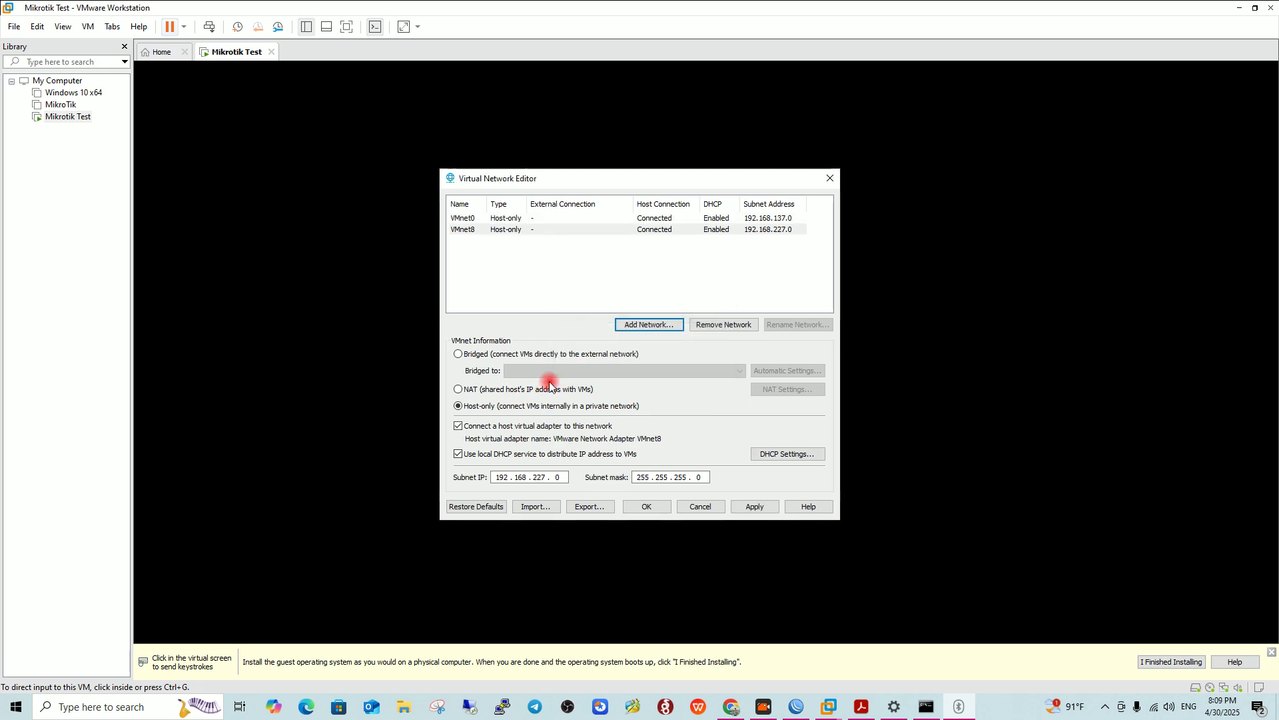
{"action": "left_click", "coordinate": [493, 390]}
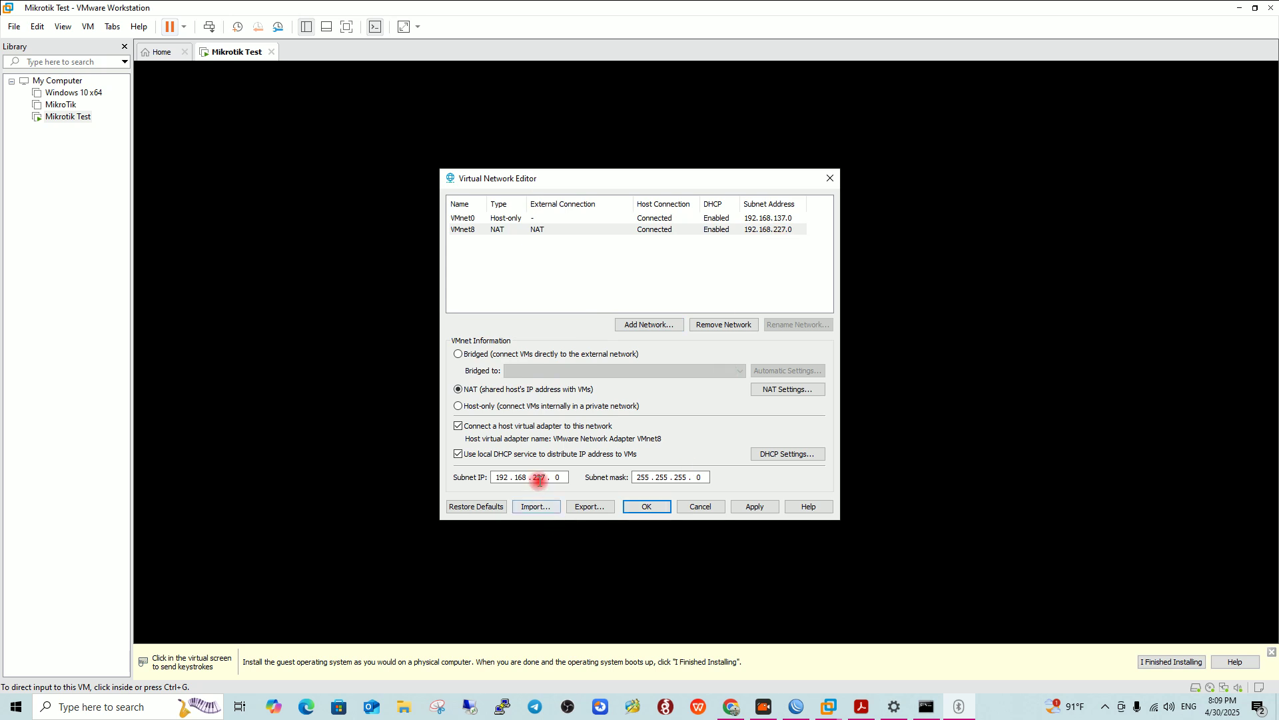
{"action": "left_click_drag", "start_coordinate": [546, 474], "coordinate": [533, 474]}
{"action": "type", "text": "137"}
Set VMnet8's DHCP range from 192.168.137.128 to 192.168.137.254 and save it.
{"action": "left_click", "coordinate": [779, 451]}
{"action": "double_click", "coordinate": [574, 270]}
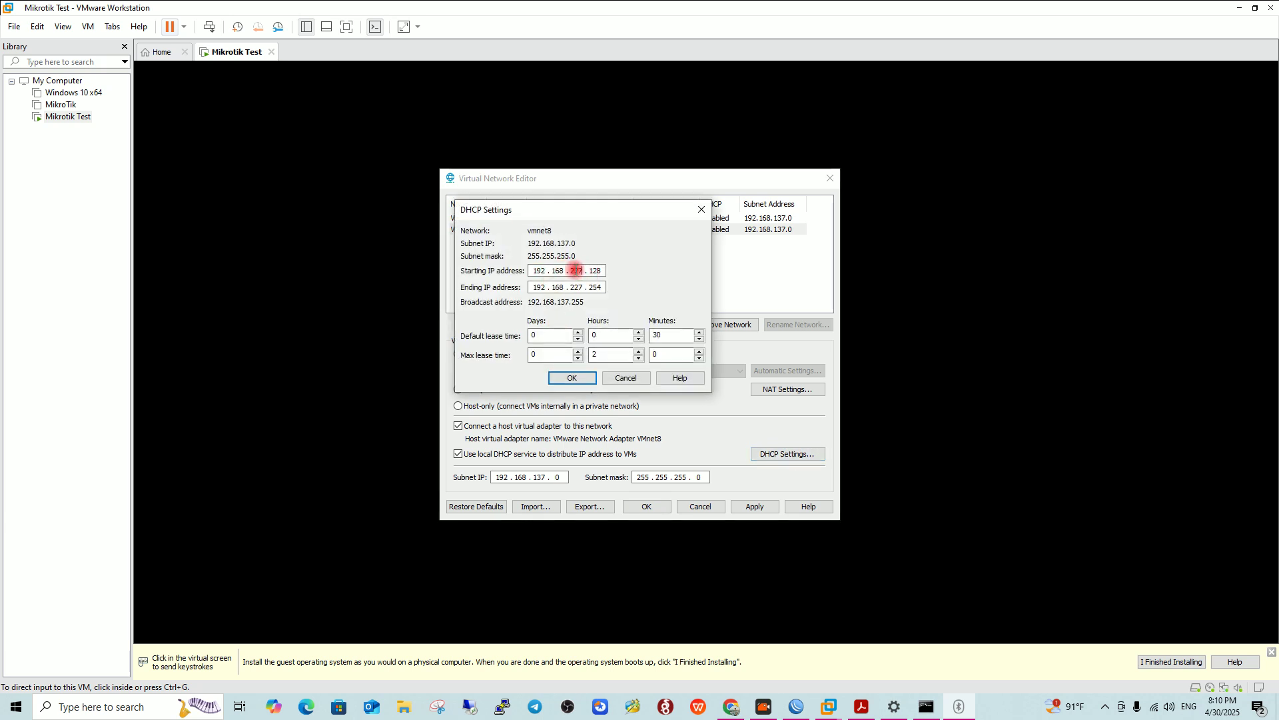
{"action": "type", "text": "137"}
{"action": "double_click", "coordinate": [572, 286]}
{"action": "type", "text": "1"}
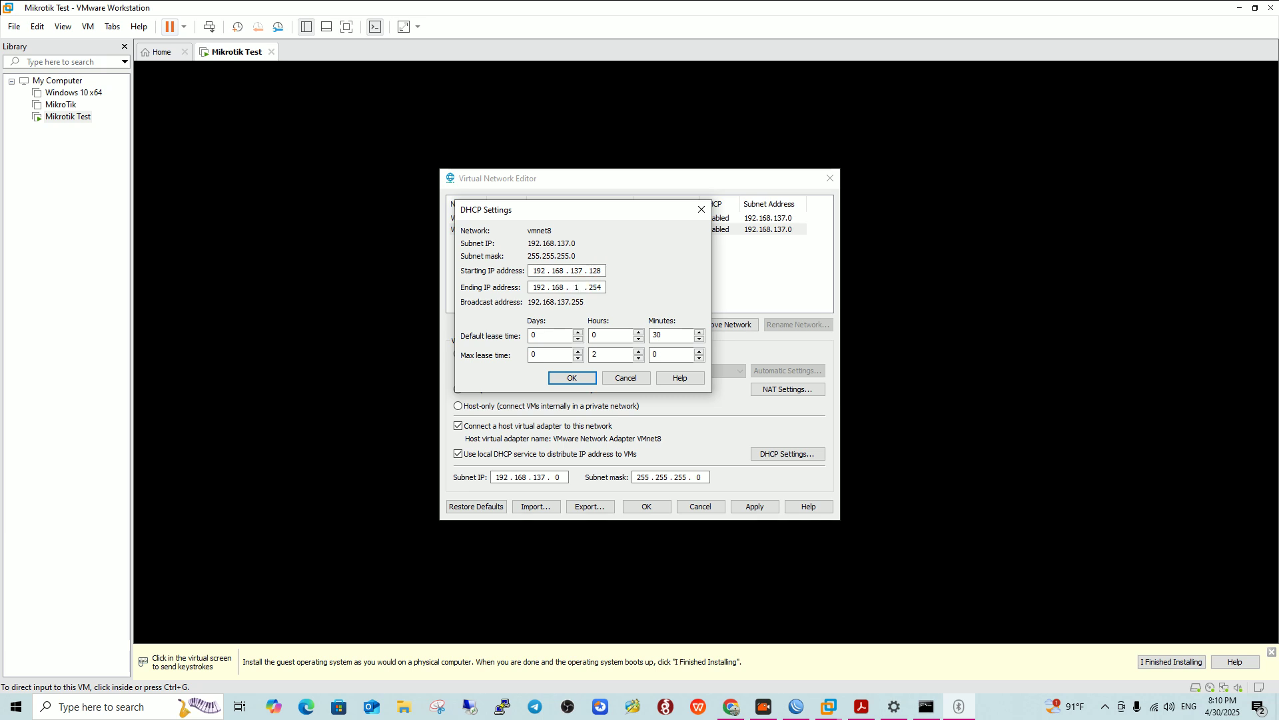
{"action": "type", "text": "37"}
{"action": "left_click", "coordinate": [577, 381]}
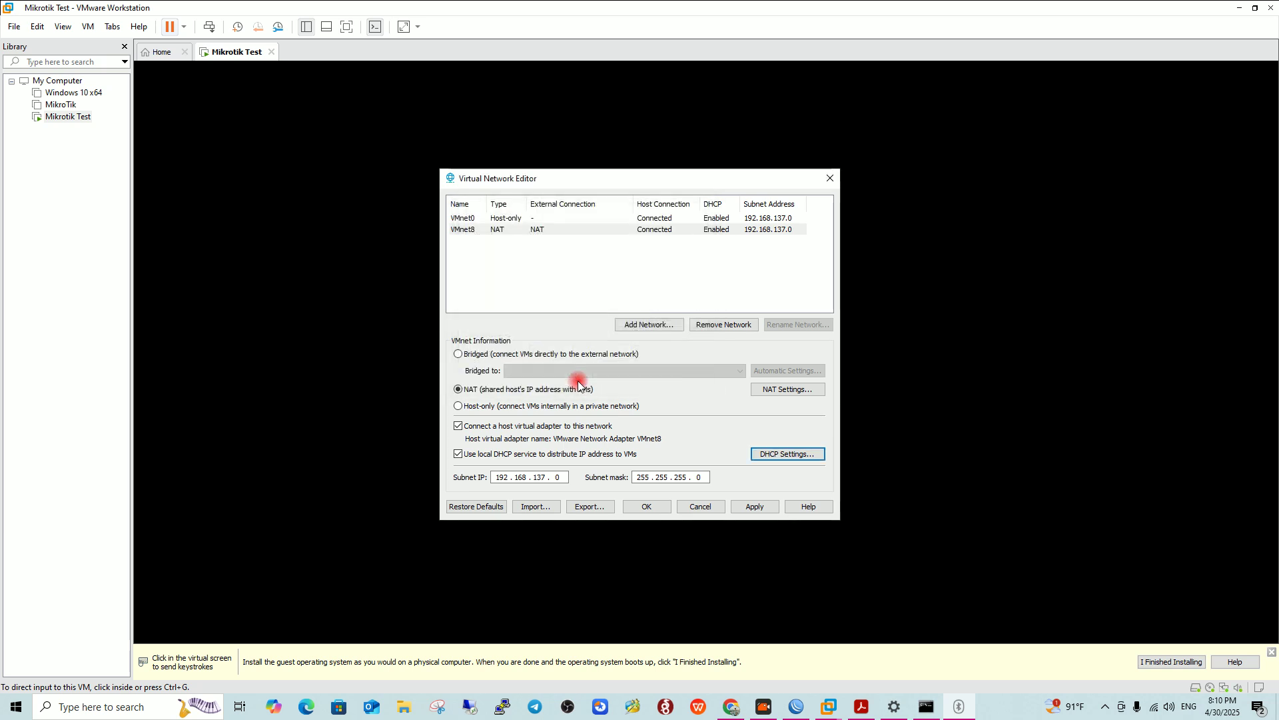
Set VMnet8's NAT gateway IP to 192.168.137.2 and try to apply the virtual network changes.
{"action": "left_click", "coordinate": [773, 390]}
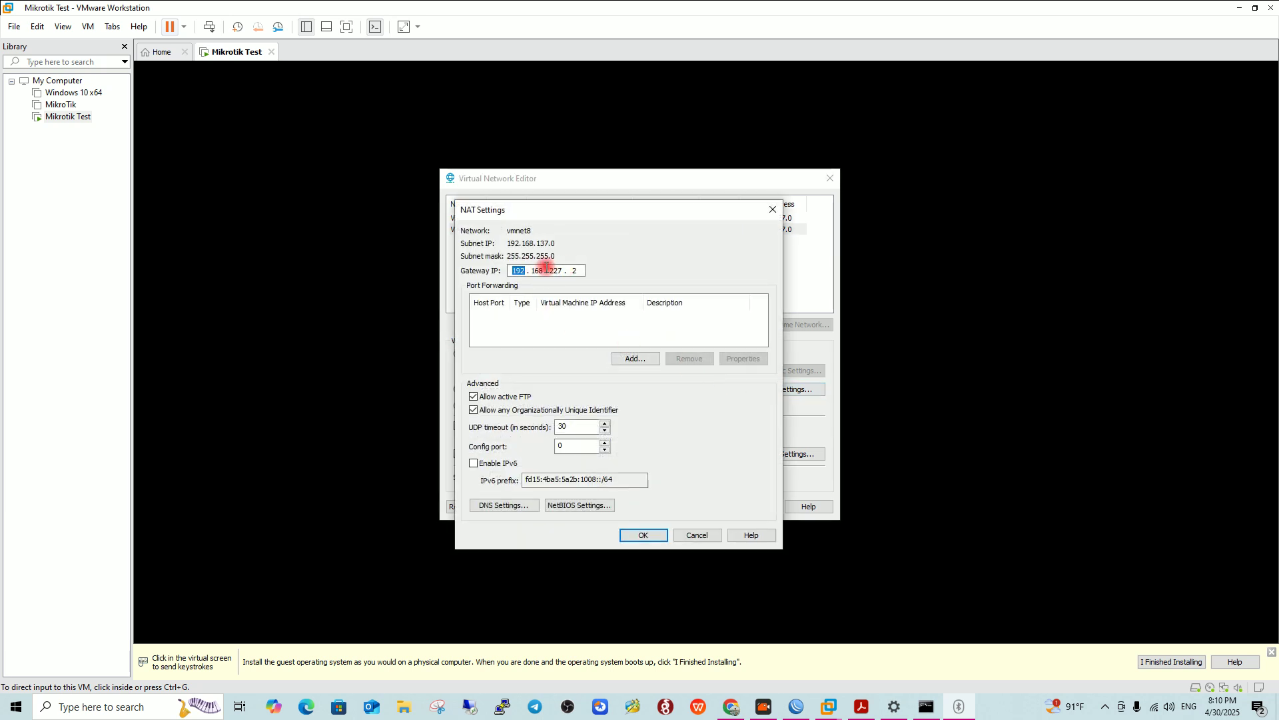
{"action": "left_click", "coordinate": [557, 271]}
{"action": "type", "text": "137"}
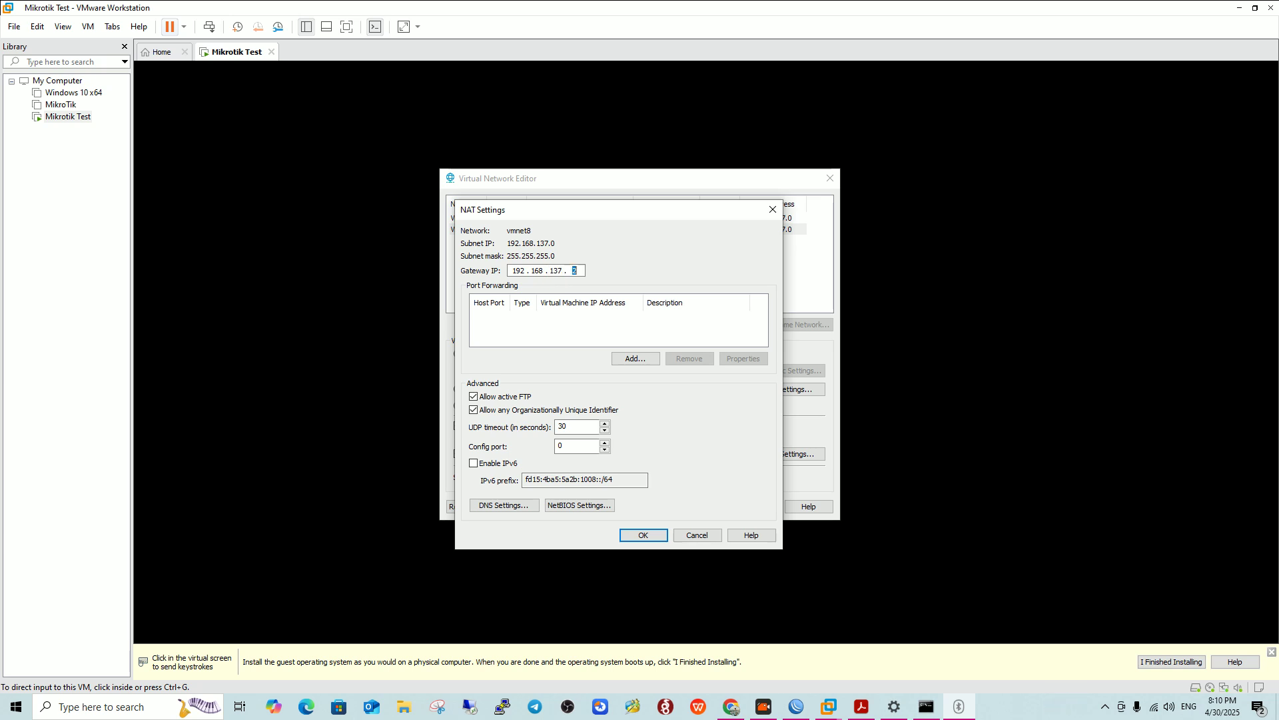
{"action": "left_click", "coordinate": [640, 536]}
{"action": "left_click", "coordinate": [741, 510]}
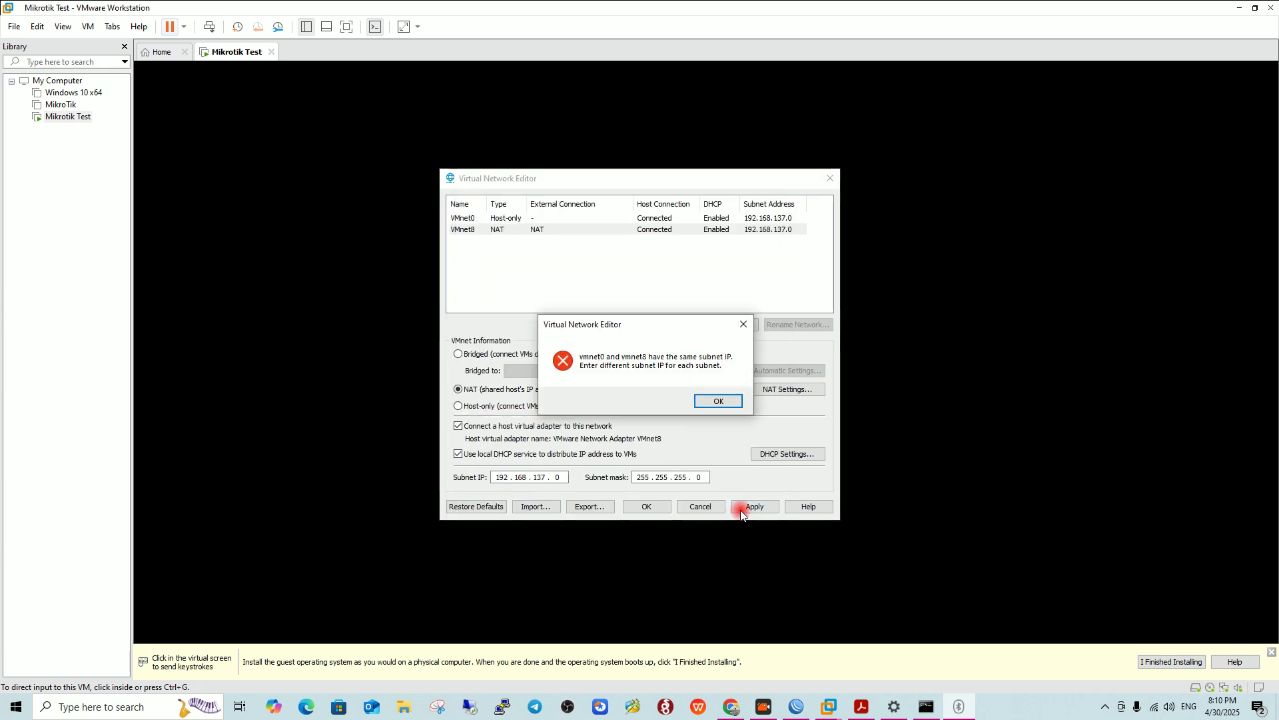
Remove the conflicting VMnet0 network, then apply the changes and close the Virtual Network Editor.
{"action": "left_click", "coordinate": [735, 406]}
{"action": "left_click", "coordinate": [582, 218]}
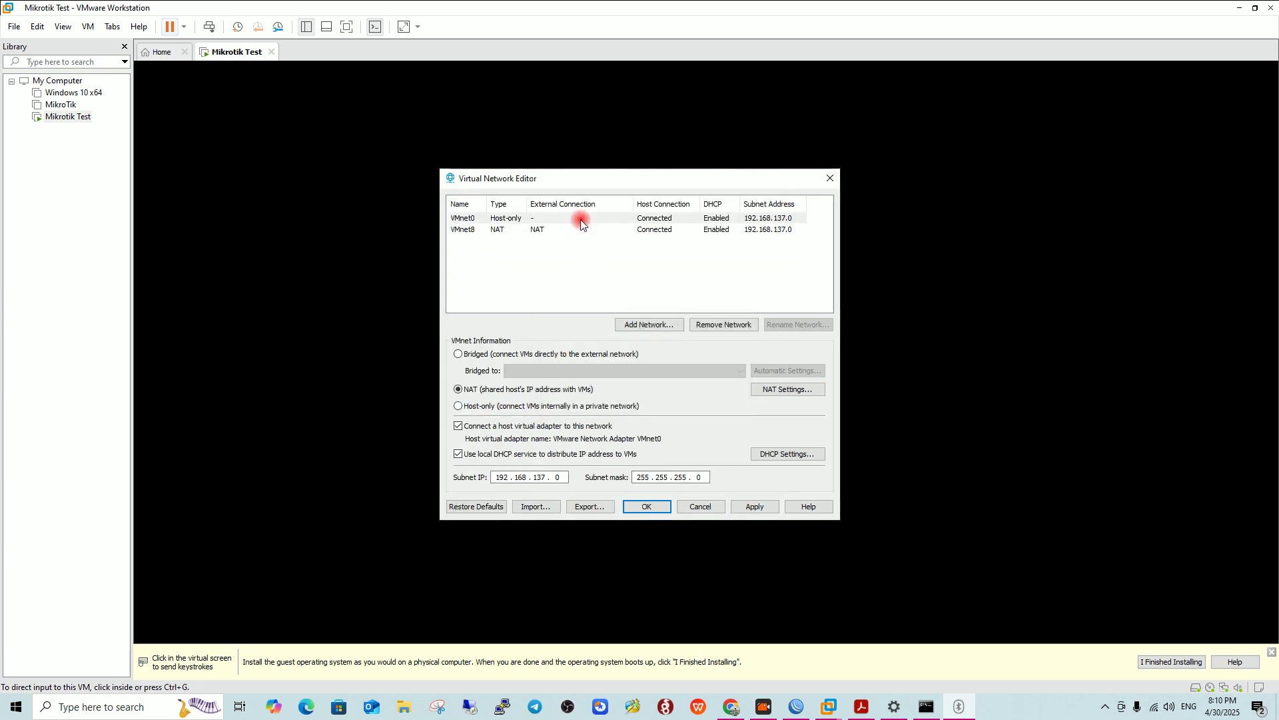
{"action": "left_click", "coordinate": [707, 325]}
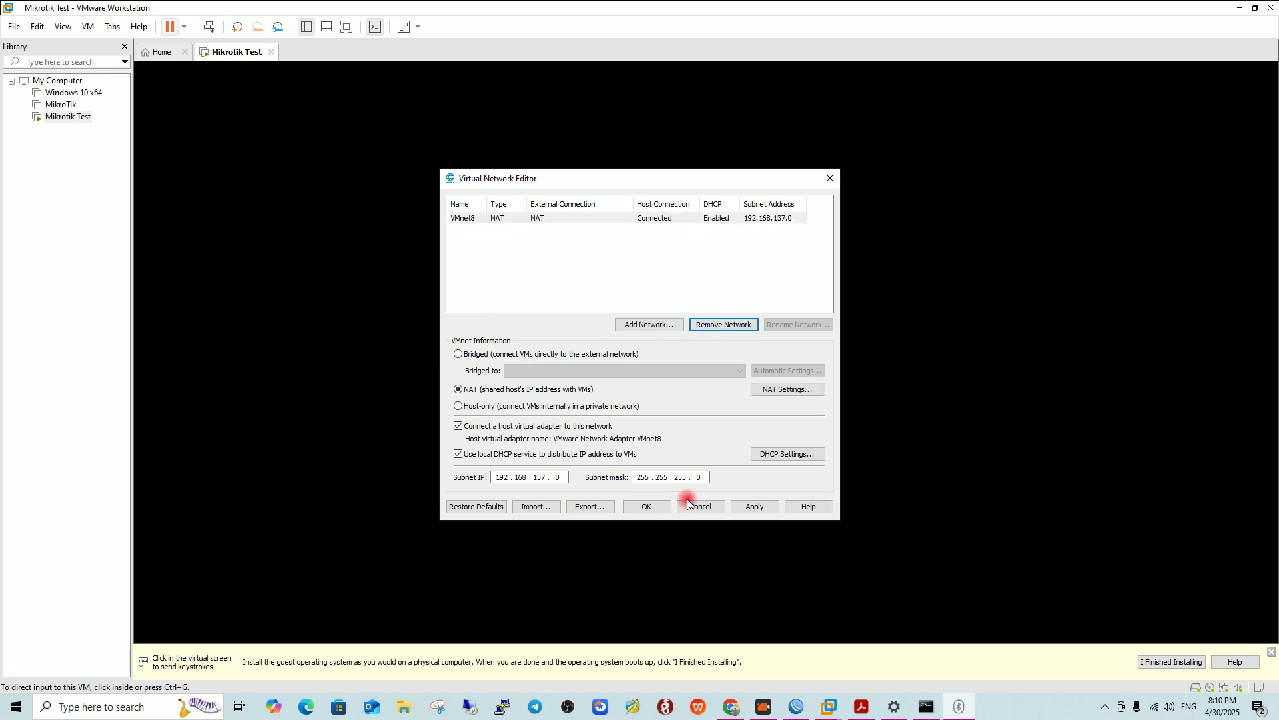
{"action": "left_click", "coordinate": [756, 508]}
{"action": "left_click", "coordinate": [655, 505]}
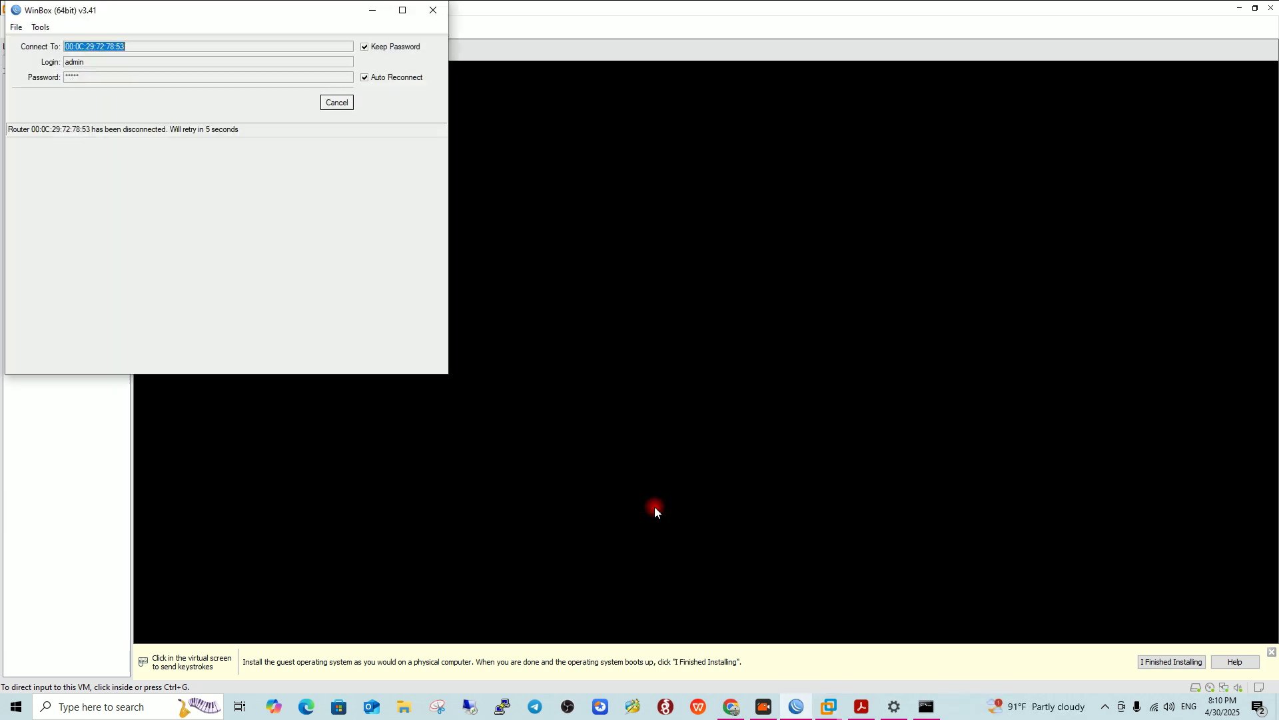
Cancel WinBox's reconnection attempt, refresh its neighbors and restart the Mikrotik Test guest in VMware.
{"action": "left_click_drag", "start_coordinate": [148, 13], "coordinate": [594, 115]}
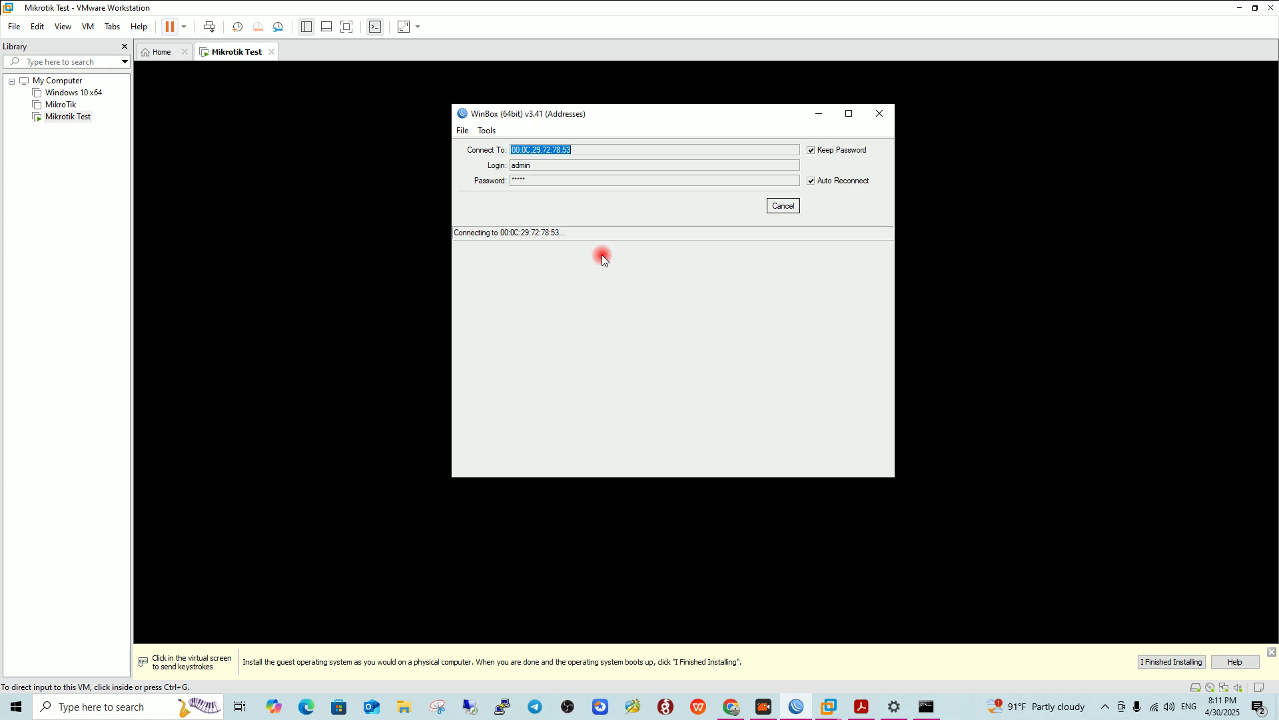
{"action": "left_click", "coordinate": [785, 207]}
{"action": "left_click", "coordinate": [491, 272]}
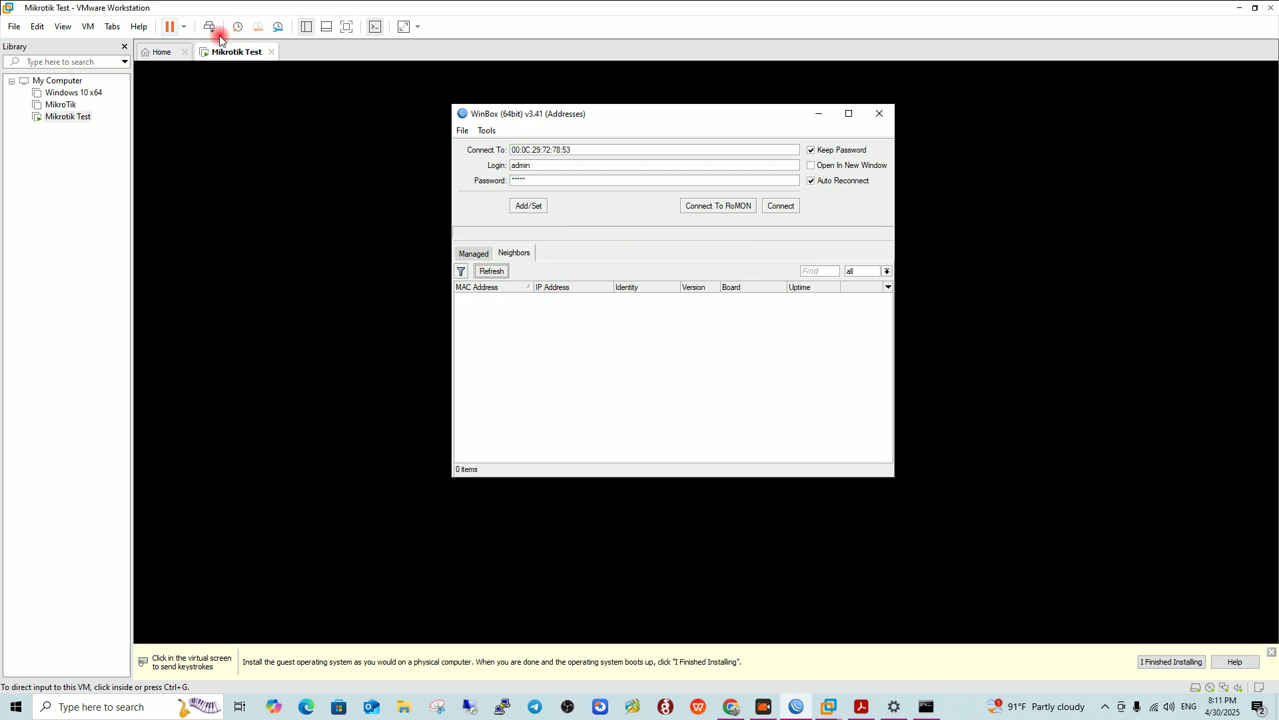
{"action": "left_click", "coordinate": [184, 26]}
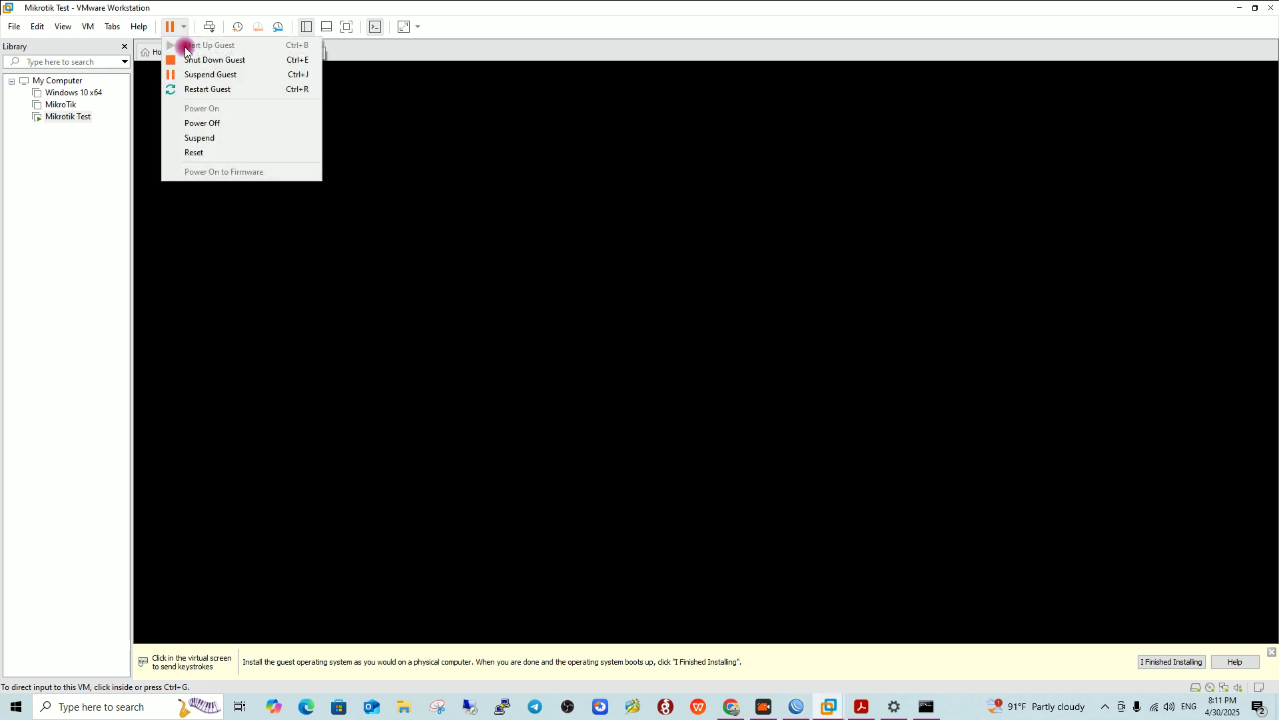
{"action": "left_click", "coordinate": [214, 89]}
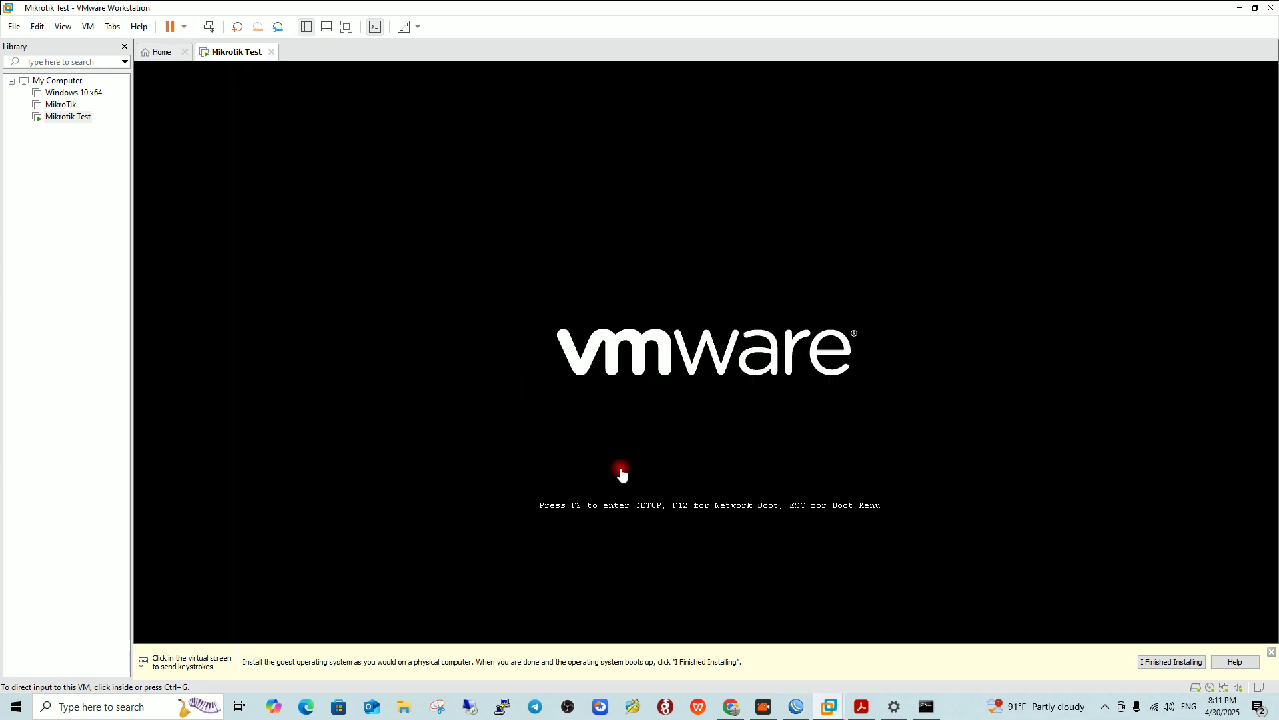
Return to WinBox, refresh the neighbor list and try to connect to the router by its saved MAC address.
{"action": "left_click", "coordinate": [795, 708]}
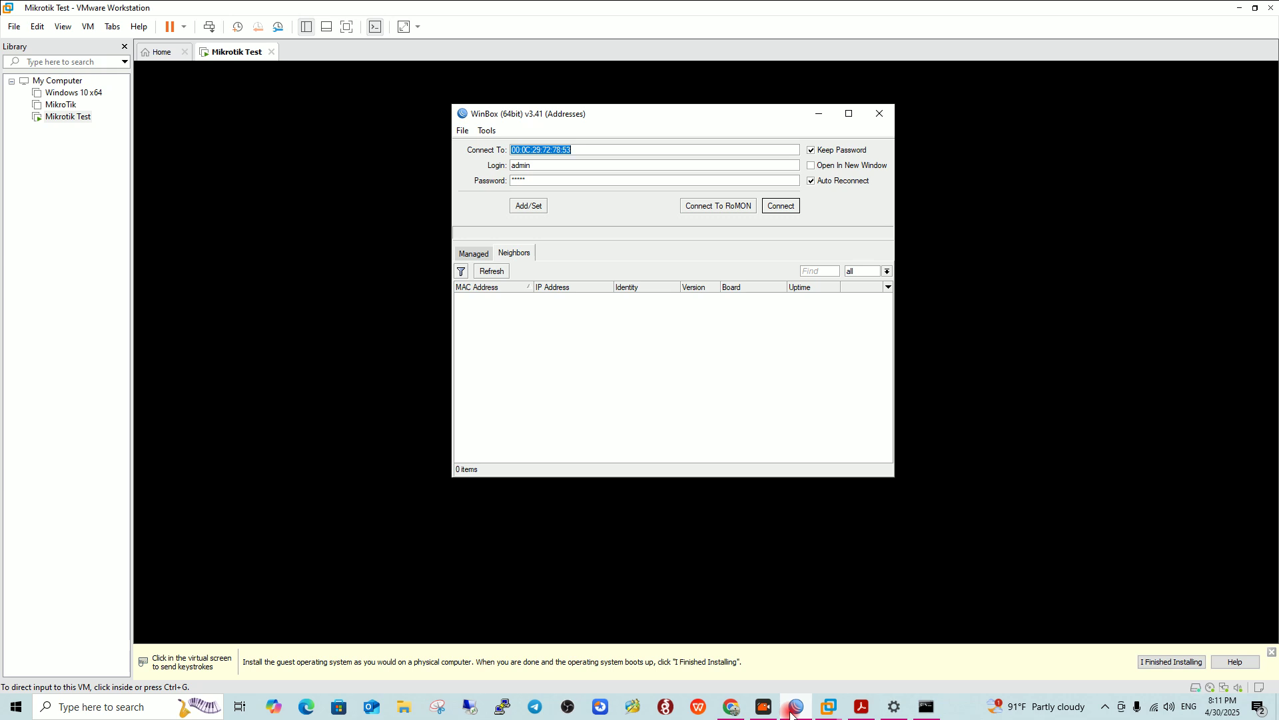
{"action": "left_click", "coordinate": [654, 305]}
{"action": "left_click", "coordinate": [493, 271]}
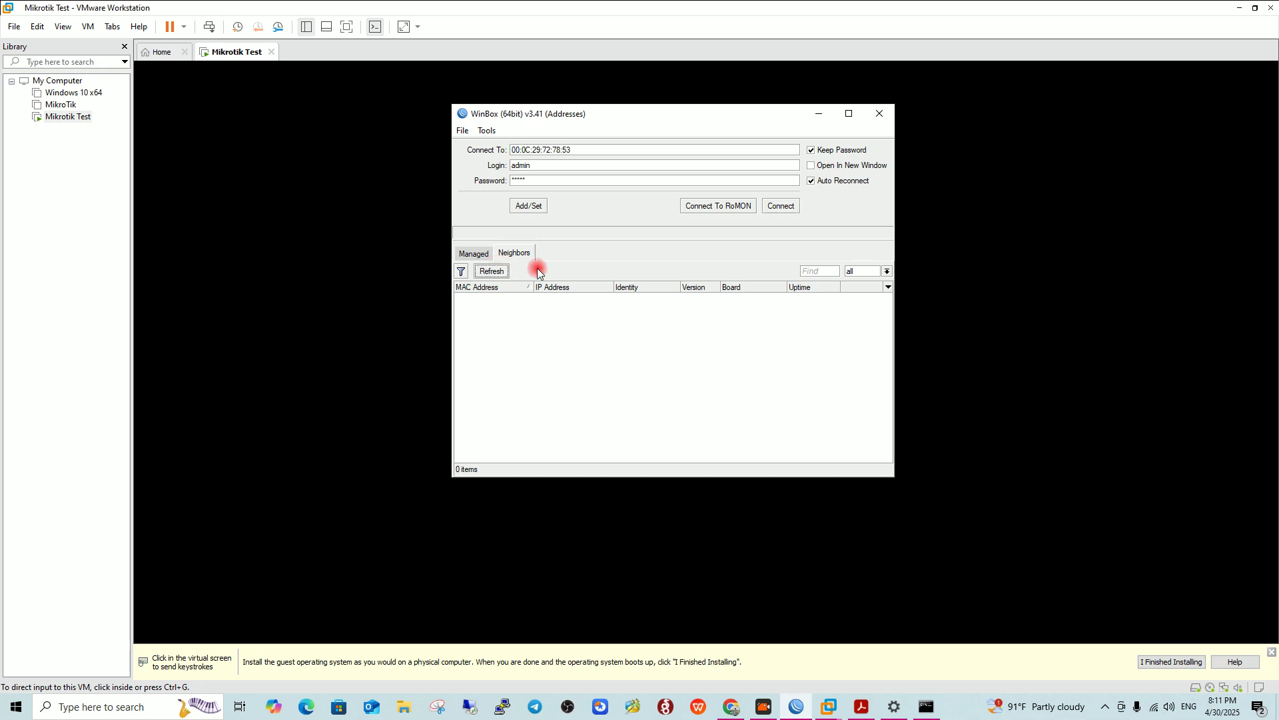
{"action": "left_click", "coordinate": [618, 341]}
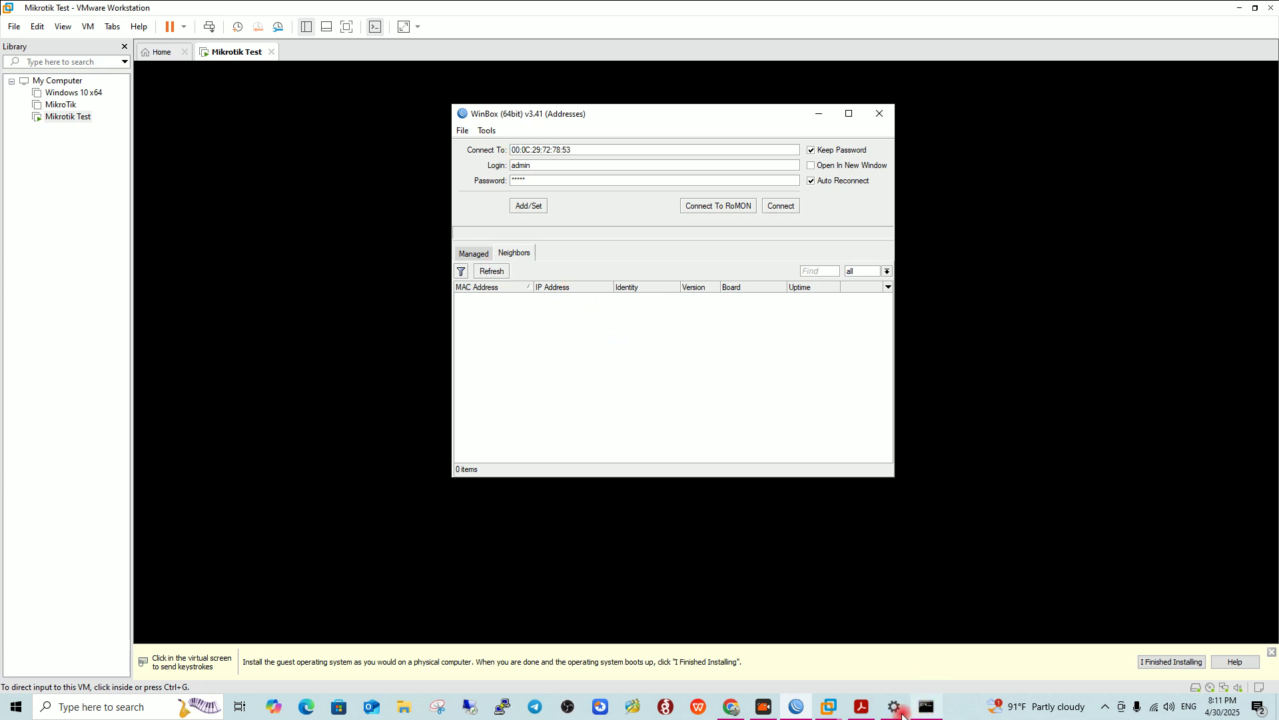
{"action": "mouse_move", "coordinate": [901, 711]}
{"action": "left_click", "coordinate": [781, 205]}
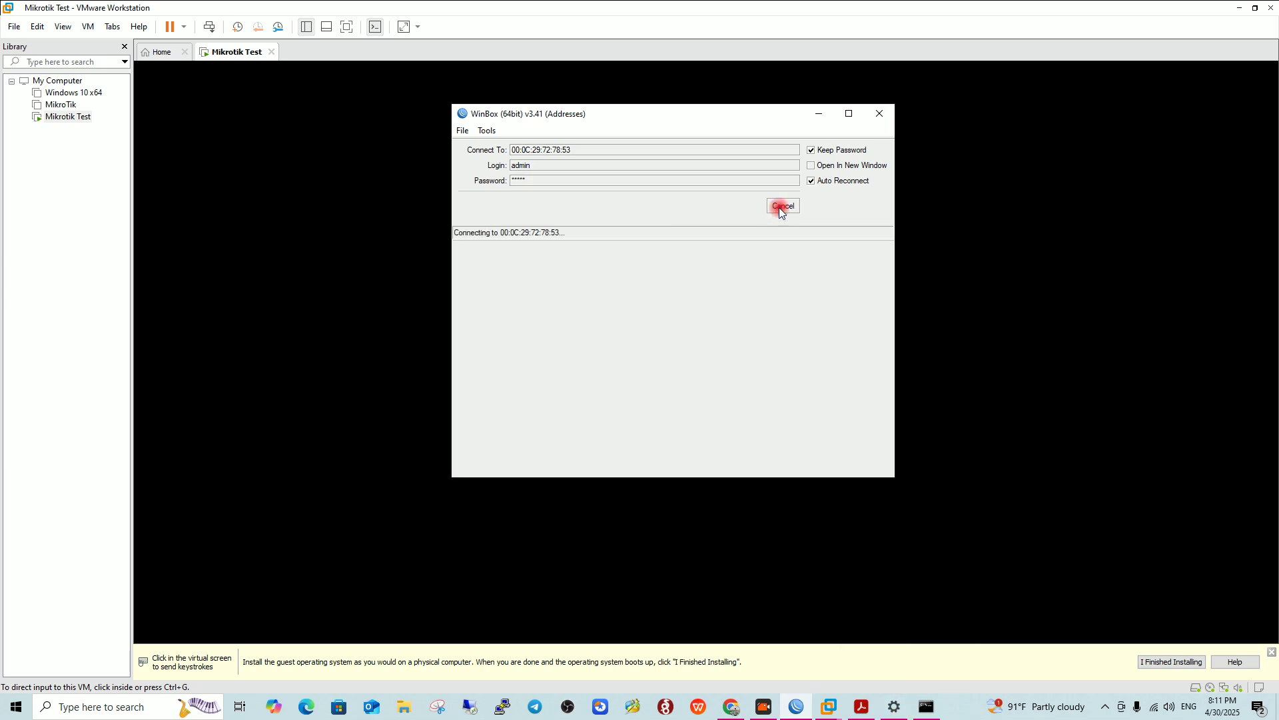
Switch to the Windows network settings and open the list of network adapters.
{"action": "left_click", "coordinate": [892, 705]}
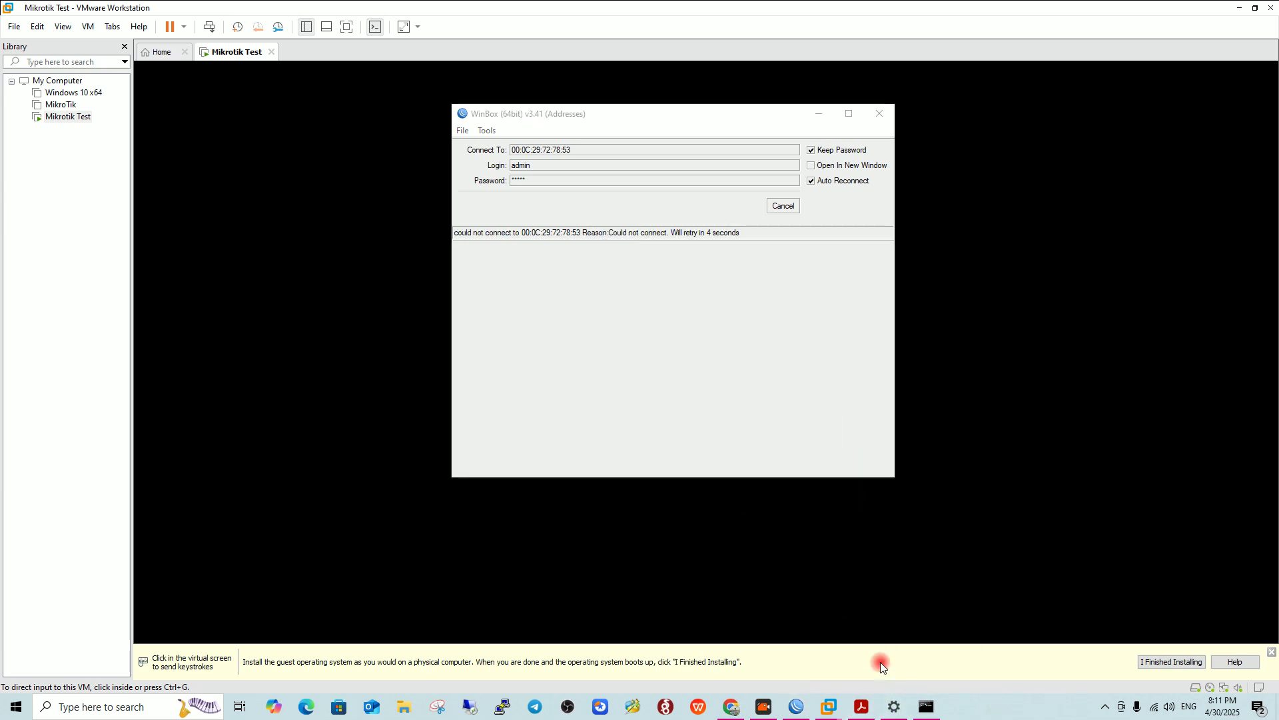
{"action": "left_click", "coordinate": [891, 705]}
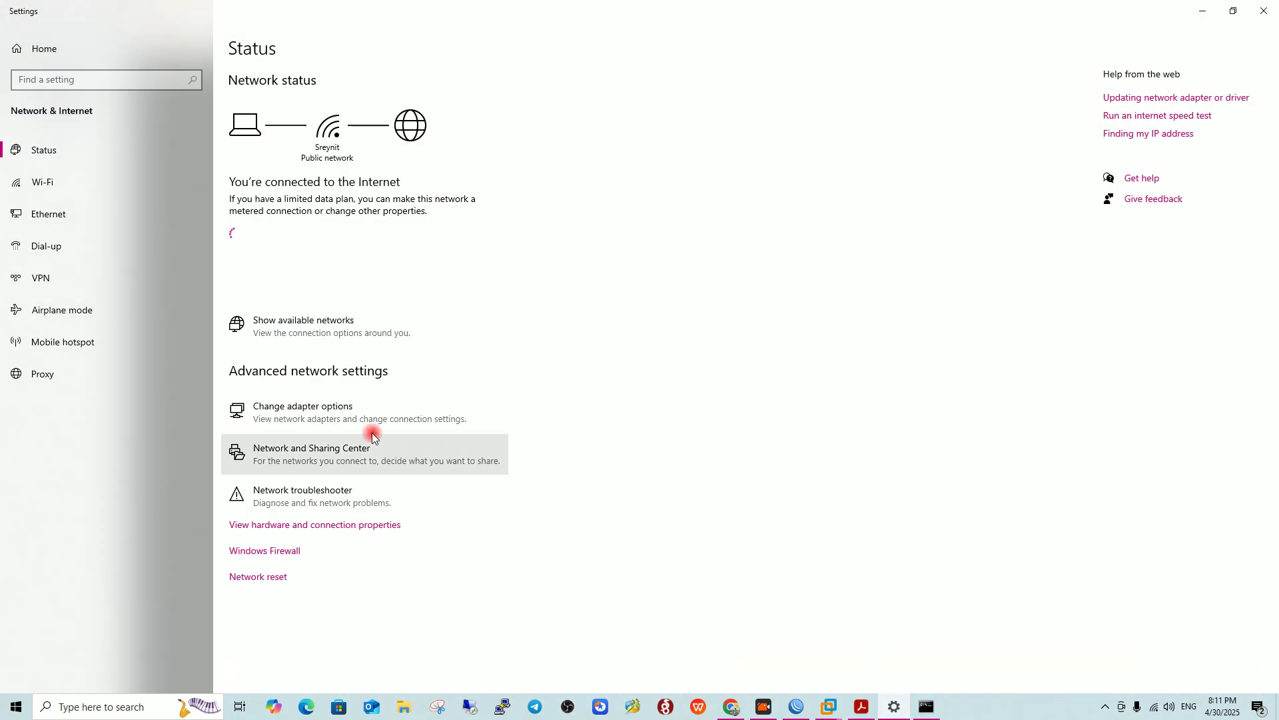
{"action": "left_click", "coordinate": [354, 413]}
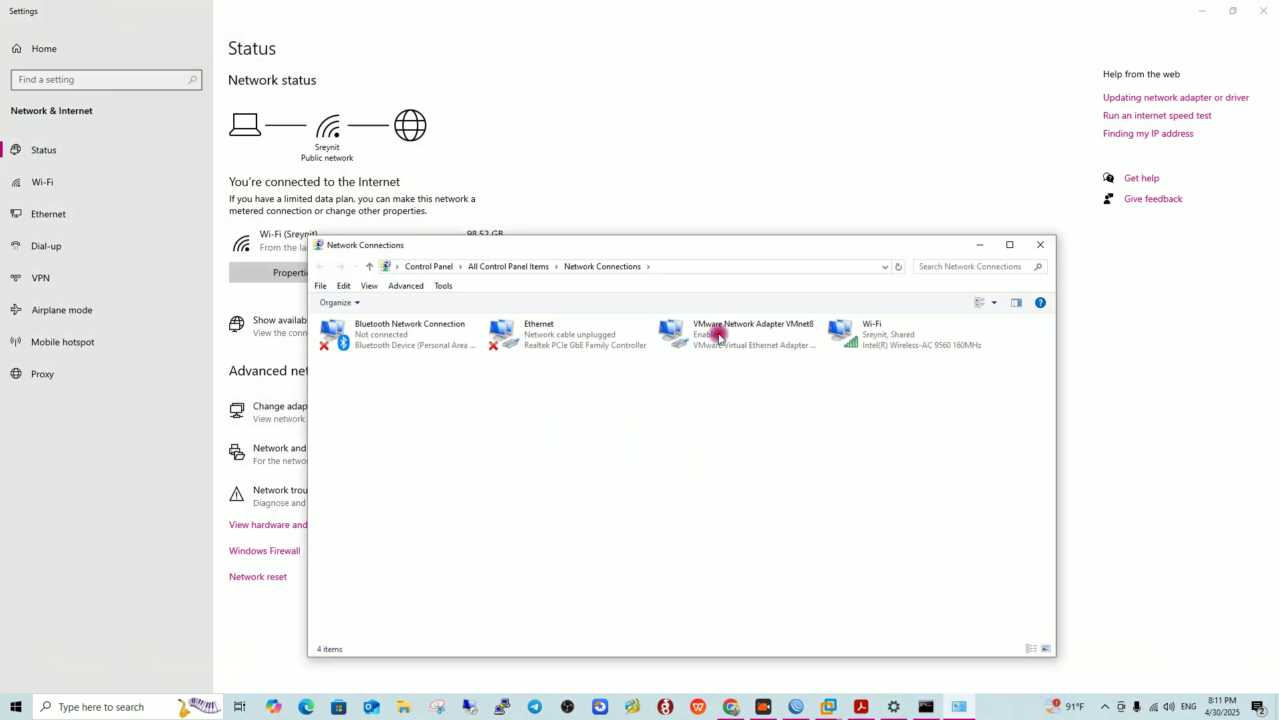
{"action": "left_click_drag", "start_coordinate": [729, 247], "coordinate": [659, 192]}
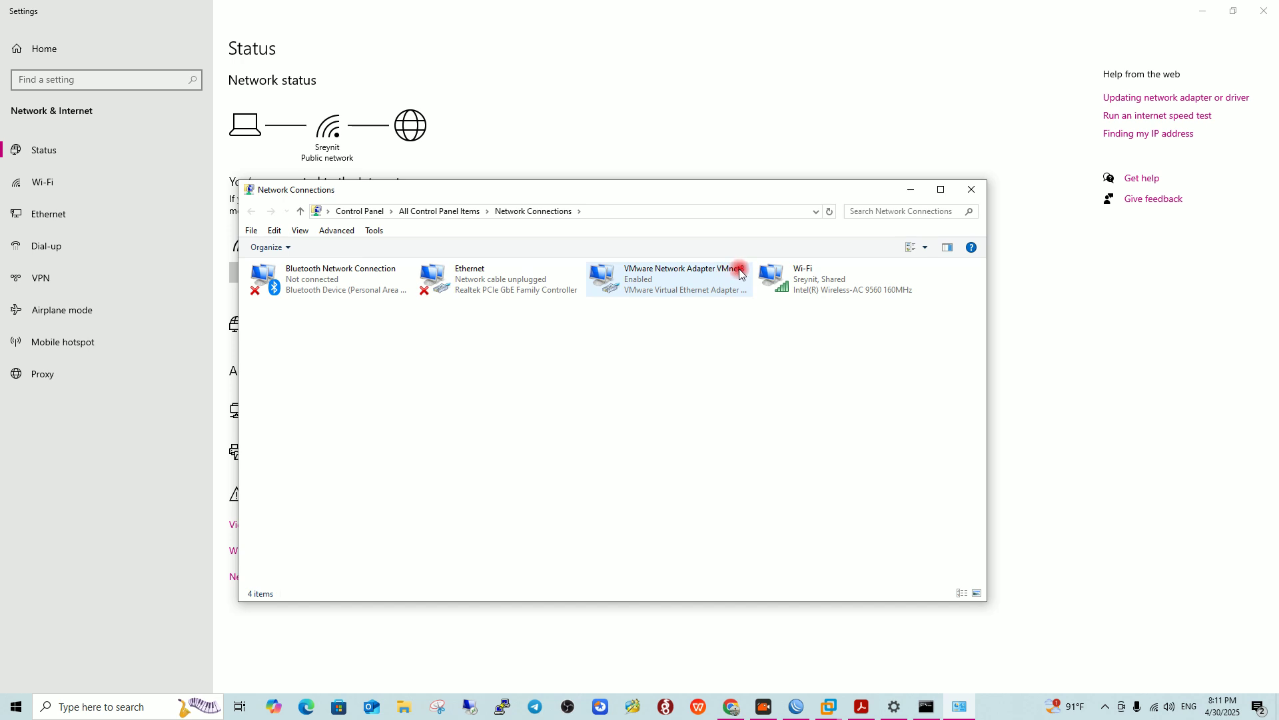
{"action": "left_click", "coordinate": [687, 274]}
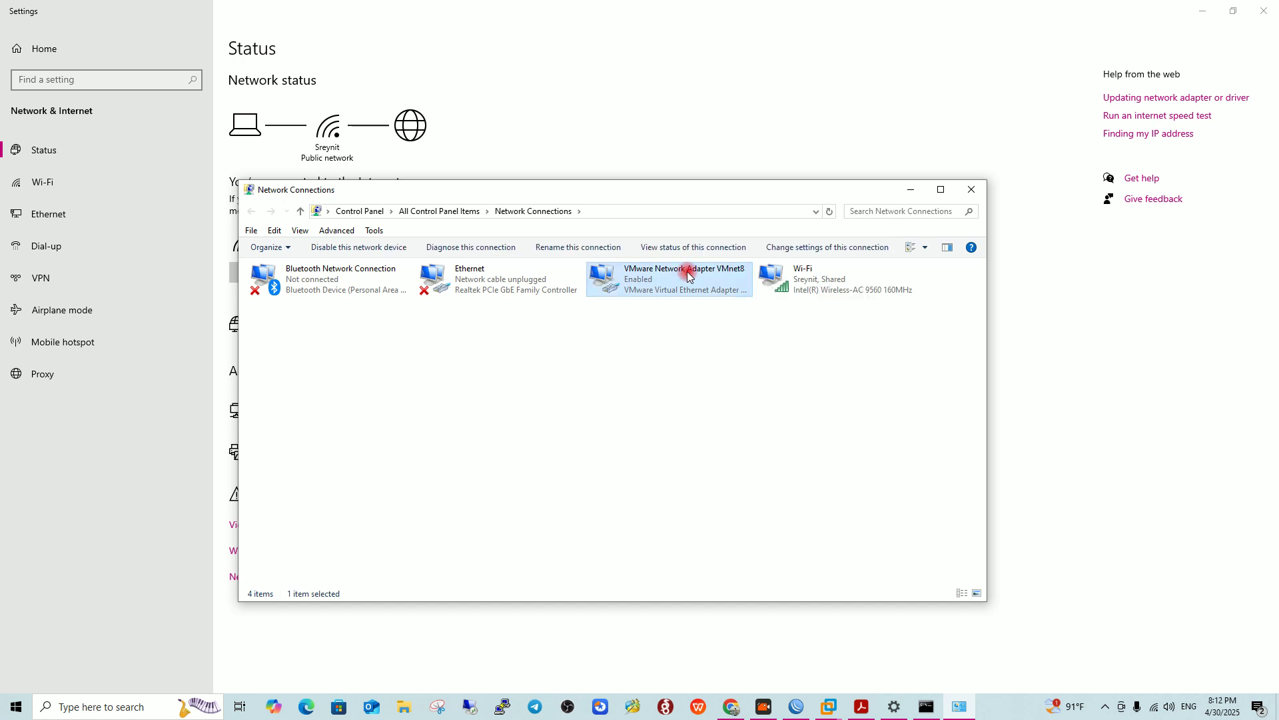
Share the Wi-Fi adapter's internet connection with VMware Network Adapter VMnet8 and accept the sharing confirmation.
{"action": "left_click", "coordinate": [791, 290]}
{"action": "right_click", "coordinate": [792, 291]}
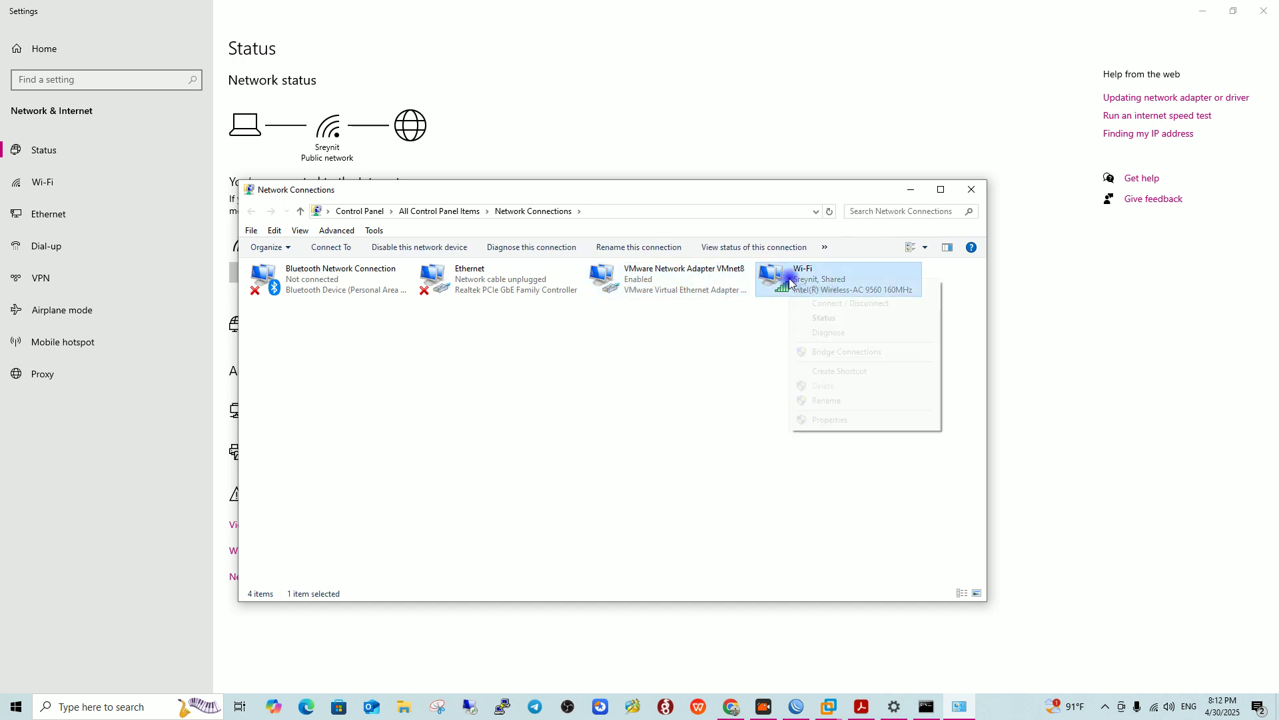
{"action": "left_click", "coordinate": [826, 420]}
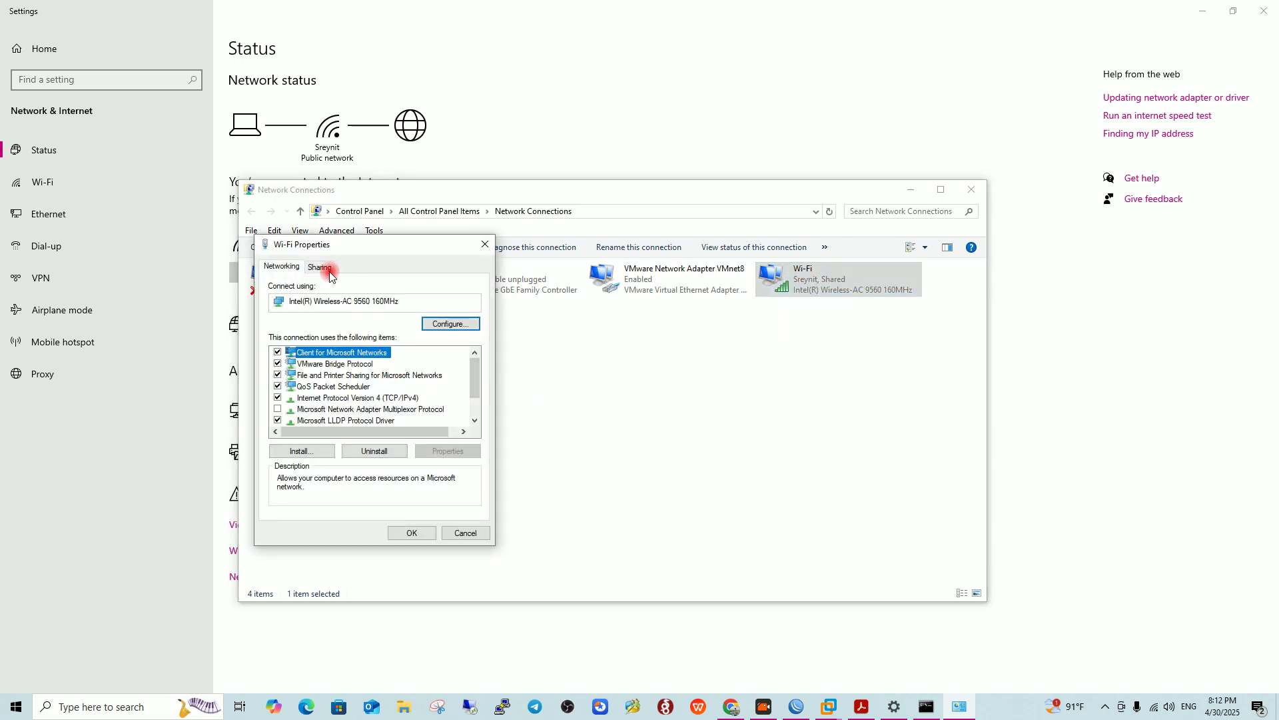
{"action": "left_click", "coordinate": [320, 270]}
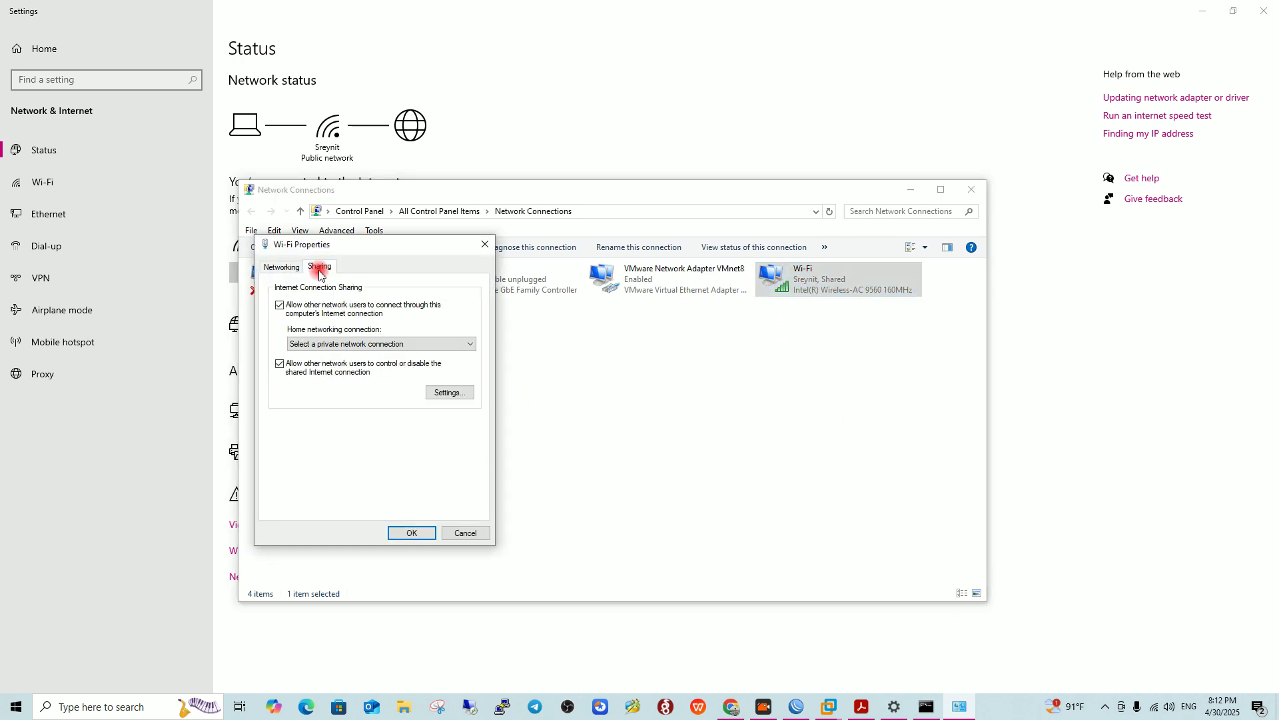
{"action": "left_click", "coordinate": [395, 346]}
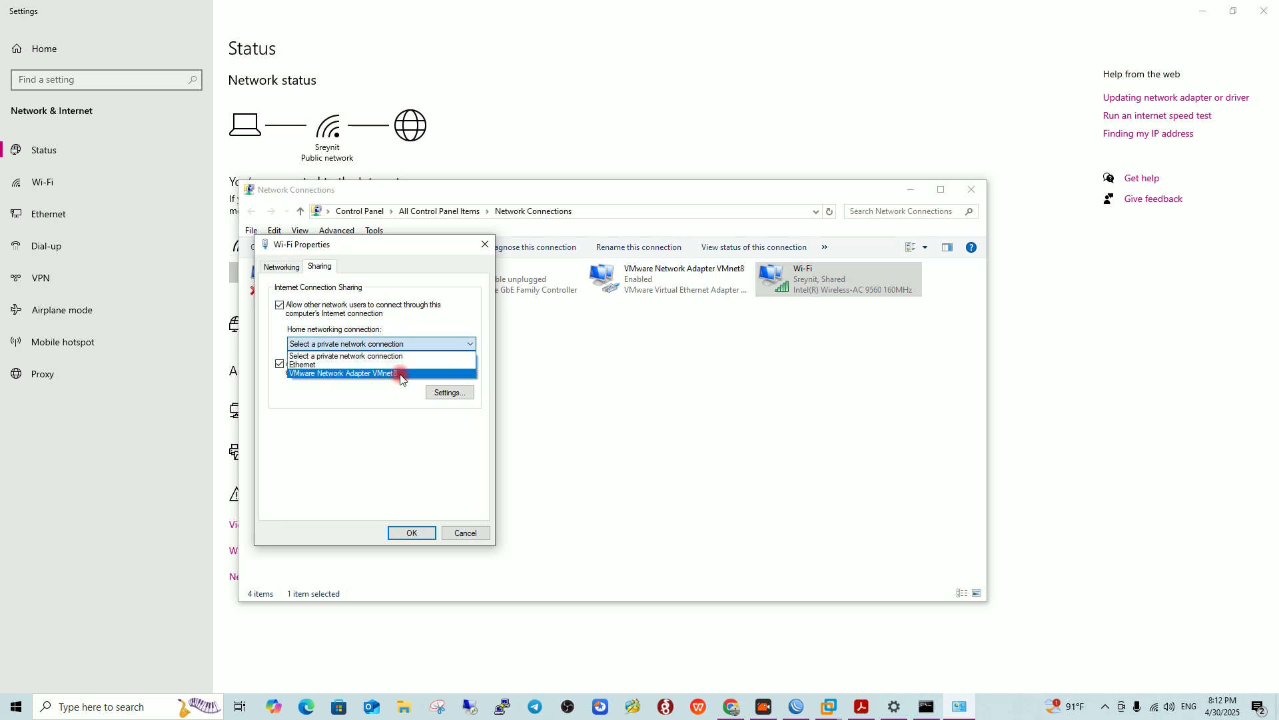
{"action": "left_click", "coordinate": [400, 373]}
{"action": "left_click", "coordinate": [412, 533]}
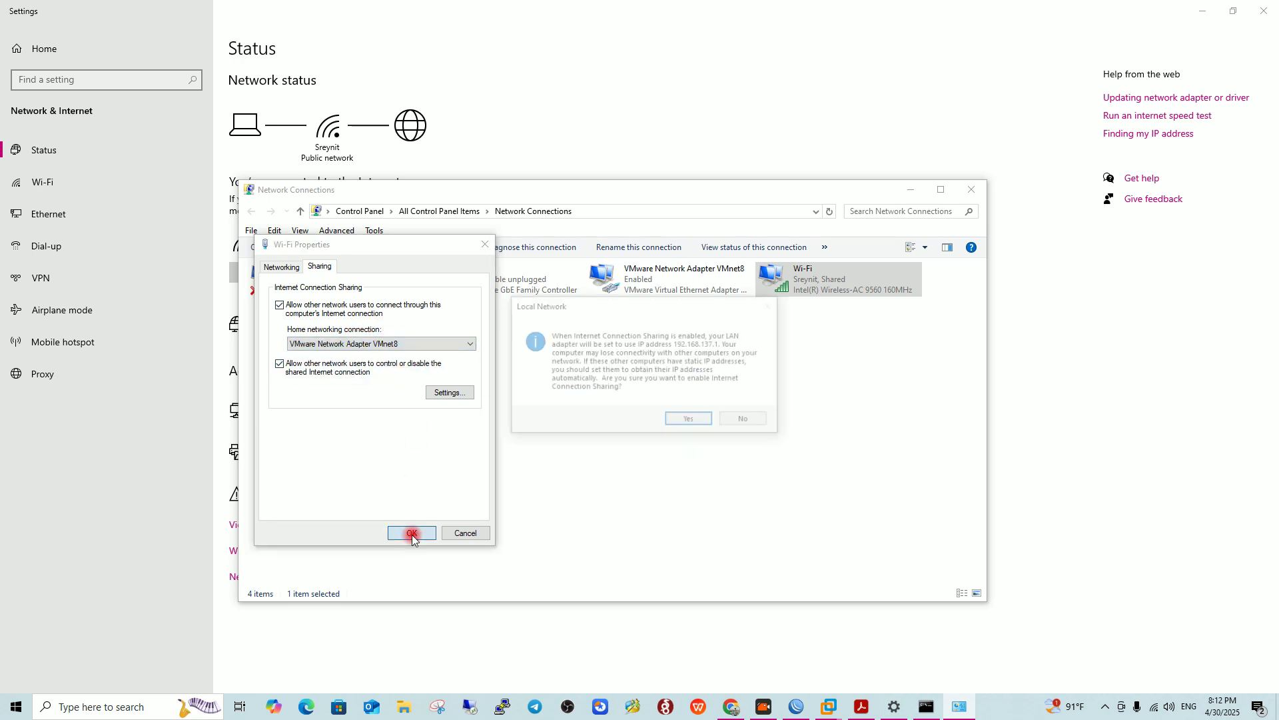
{"action": "left_click", "coordinate": [692, 420]}
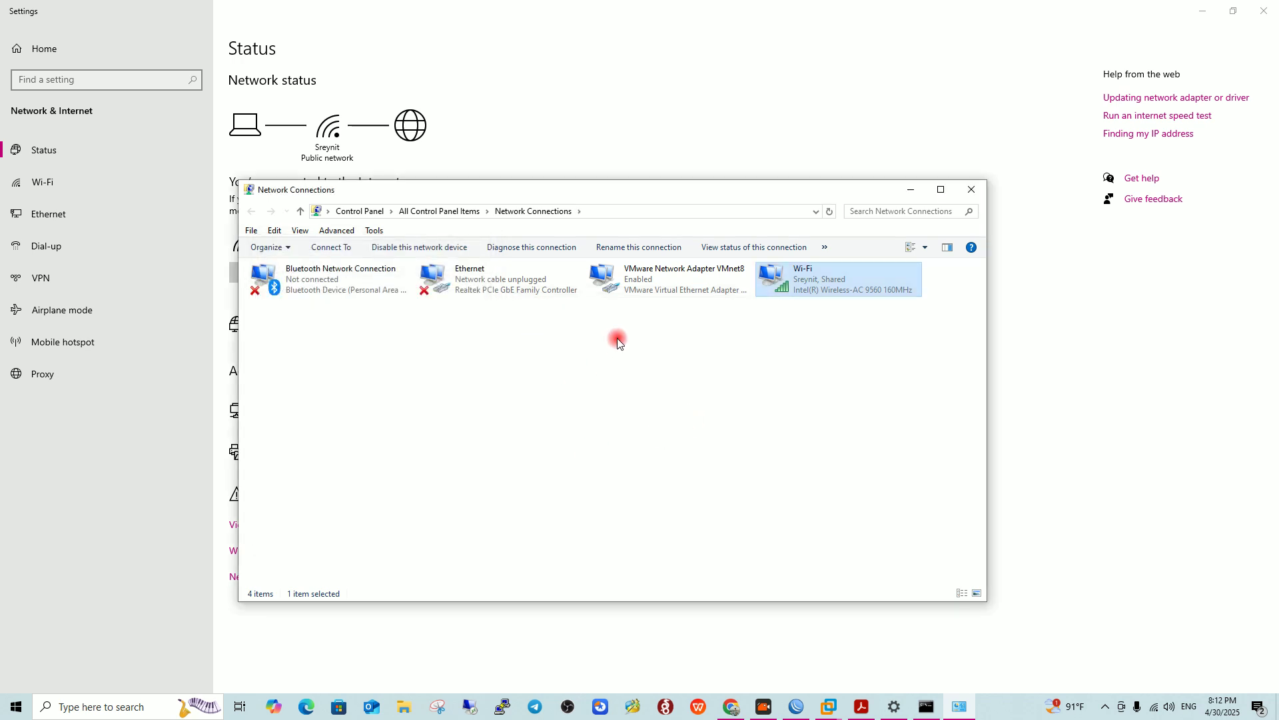
Check the IPv4 address in VMware Network Adapter VMnet8's connection details, then close its status.
{"action": "right_click", "coordinate": [638, 289]}
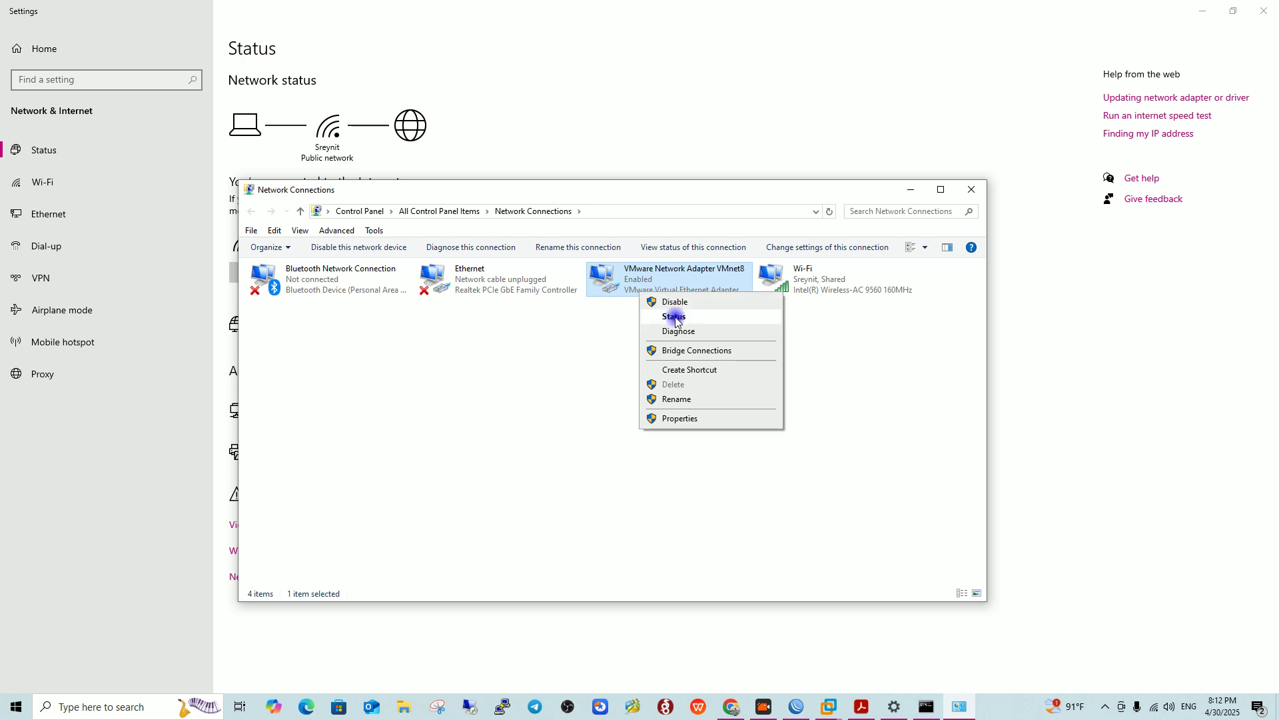
{"action": "left_click", "coordinate": [674, 316]}
{"action": "left_click", "coordinate": [559, 341]}
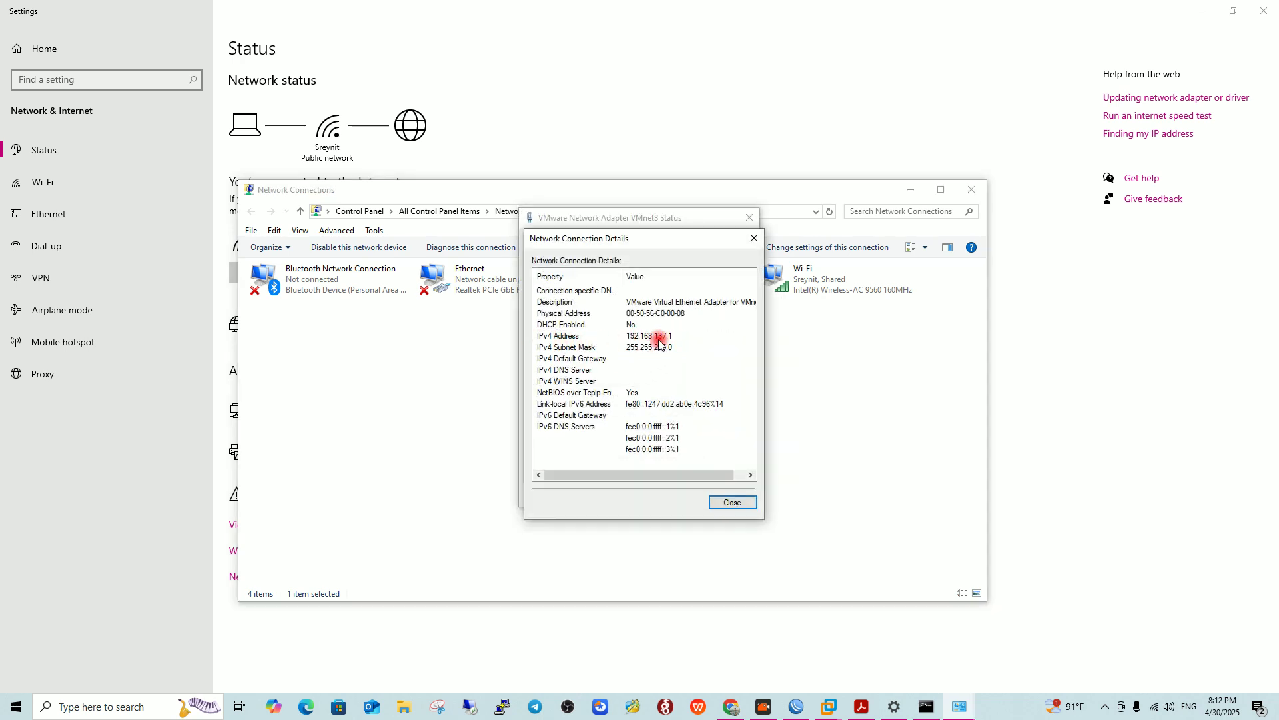
{"action": "left_click", "coordinate": [692, 335]}
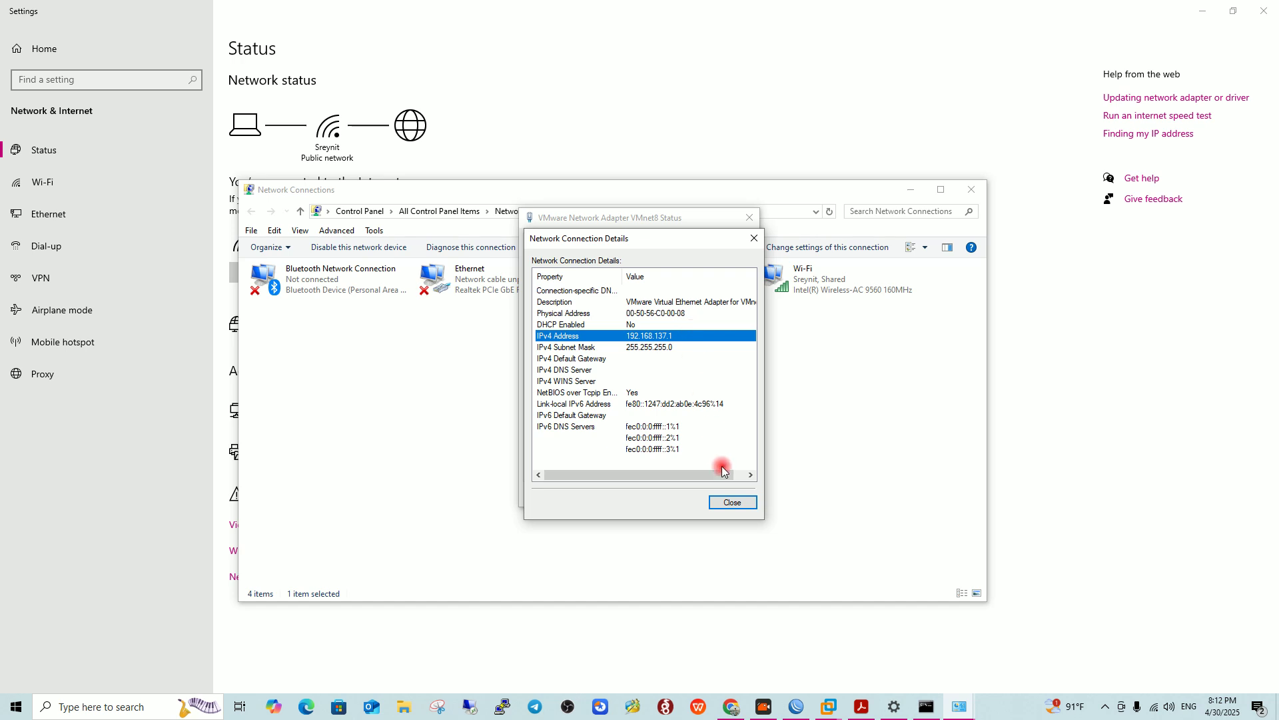
{"action": "left_click", "coordinate": [733, 503]}
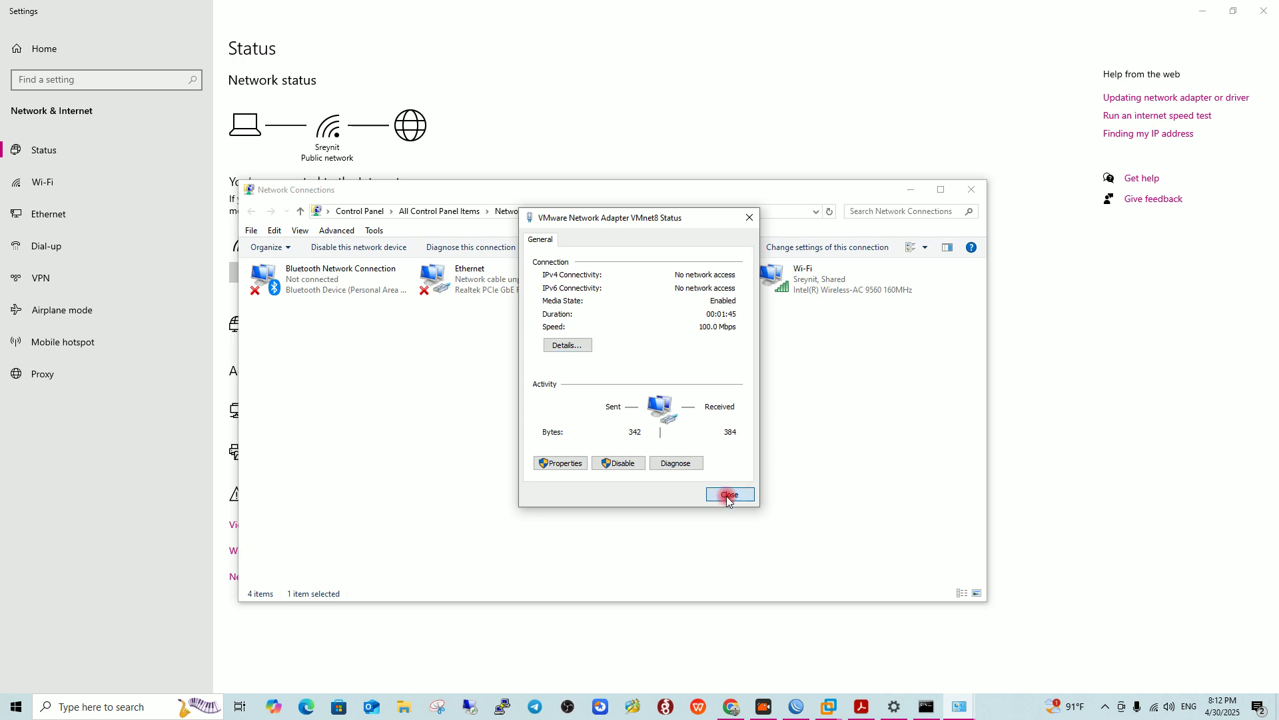
{"action": "left_click", "coordinate": [727, 496]}
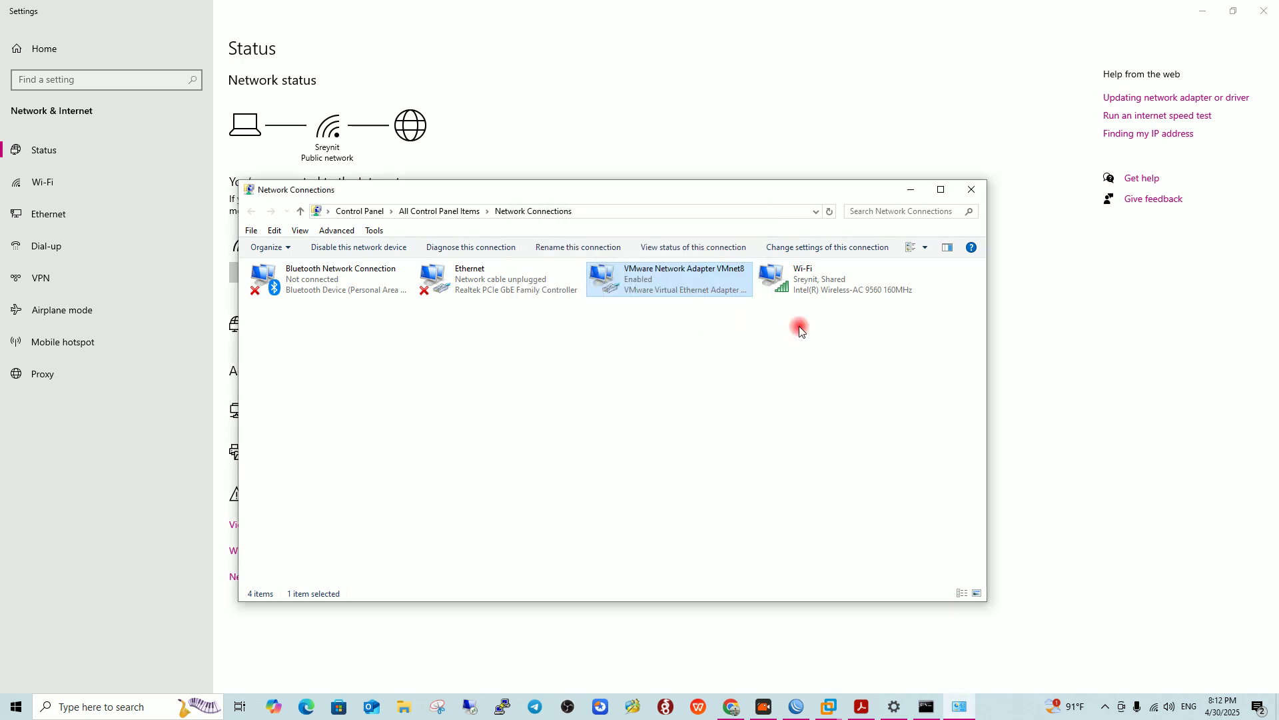
Switch back to WinBox, cancel the pending connection and refresh the neighbor list to look for the router.
{"action": "left_click", "coordinate": [911, 190]}
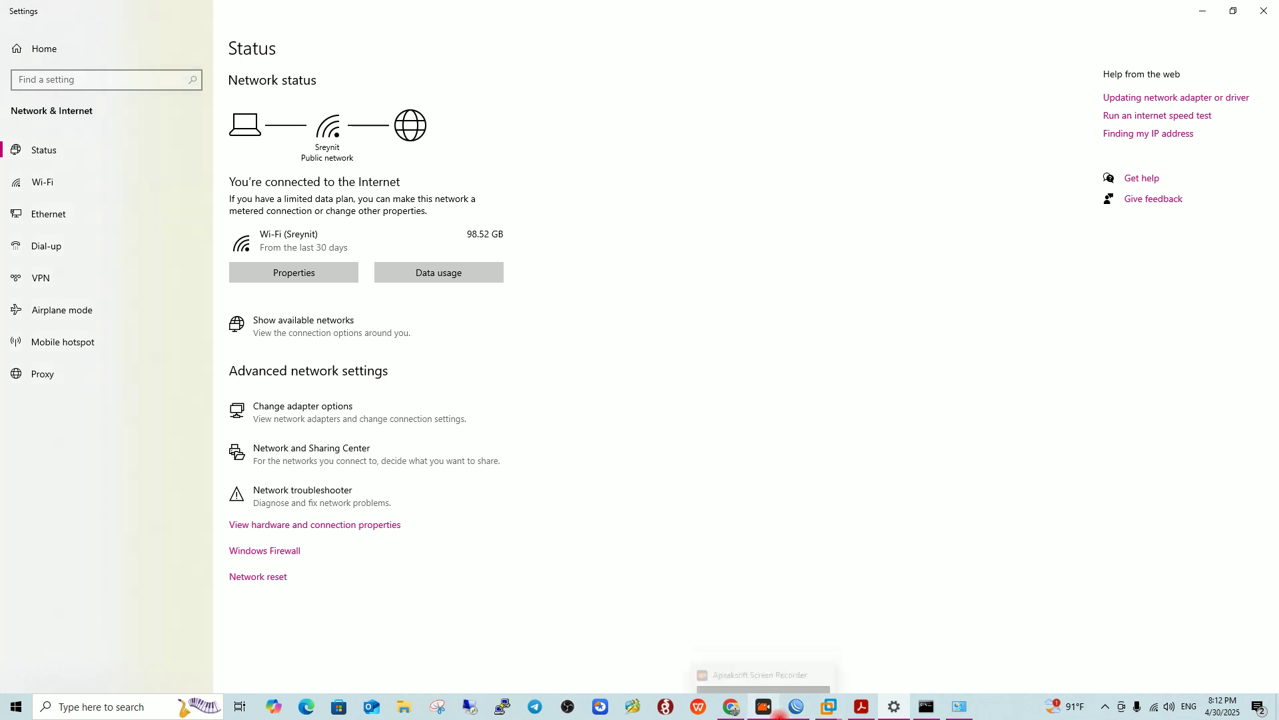
{"action": "left_click", "coordinate": [794, 707]}
{"action": "left_click", "coordinate": [790, 203]}
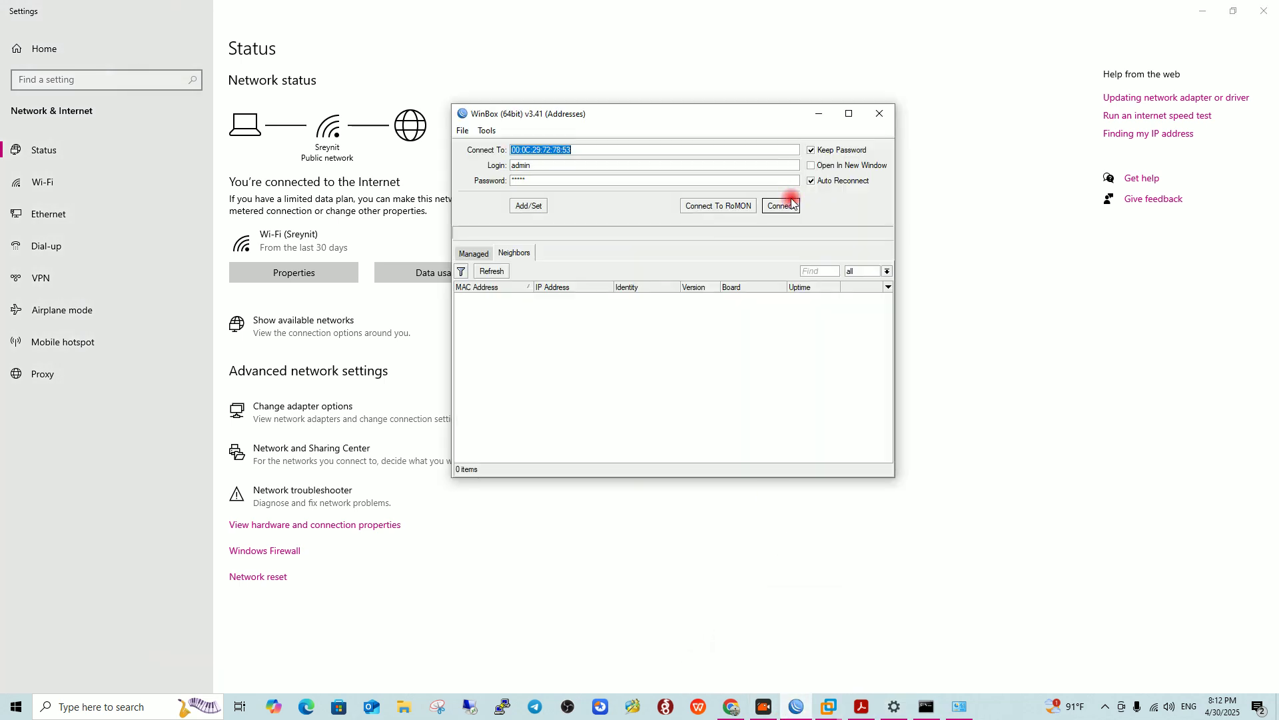
{"action": "left_click", "coordinate": [491, 271]}
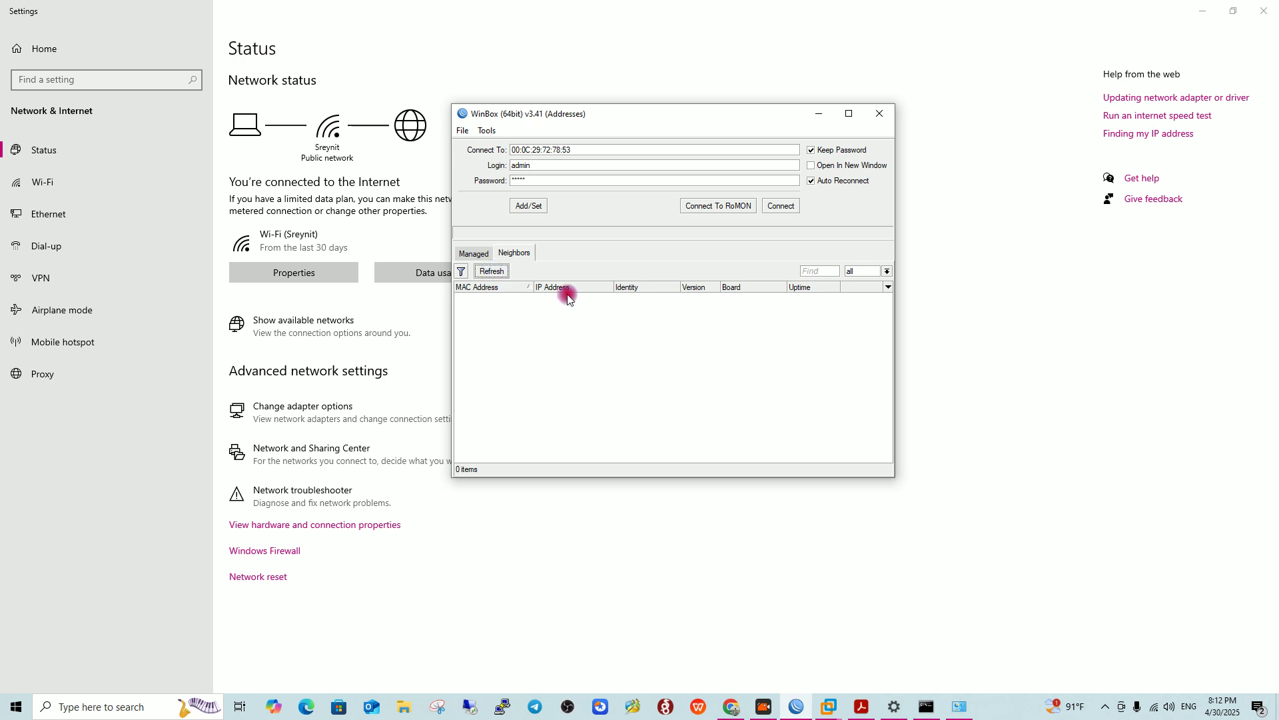
Disable VMware Network Adapter VMnet8 in Network Connections and enable it again.
{"action": "left_click", "coordinate": [952, 703]}
{"action": "right_click", "coordinate": [692, 273]}
{"action": "left_click", "coordinate": [706, 281]}
{"action": "right_click", "coordinate": [695, 283]}
{"action": "left_click", "coordinate": [712, 292]}
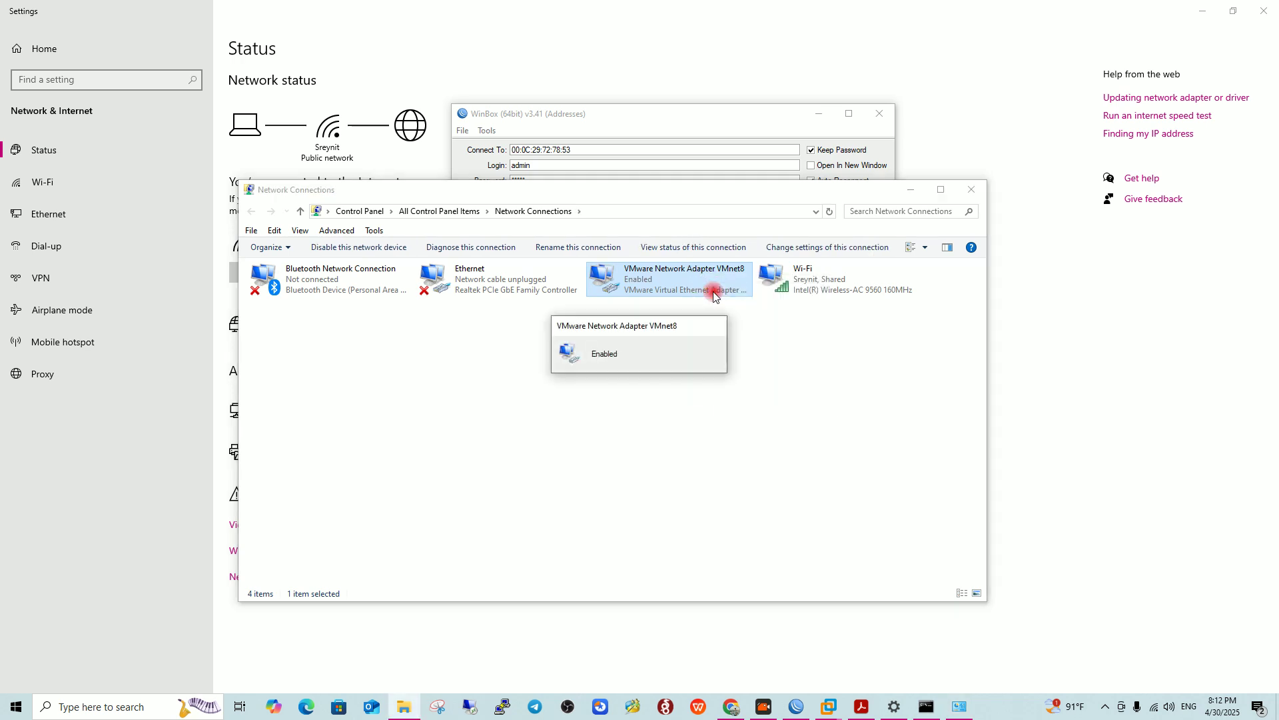
{"action": "mouse_move", "coordinate": [824, 707]}
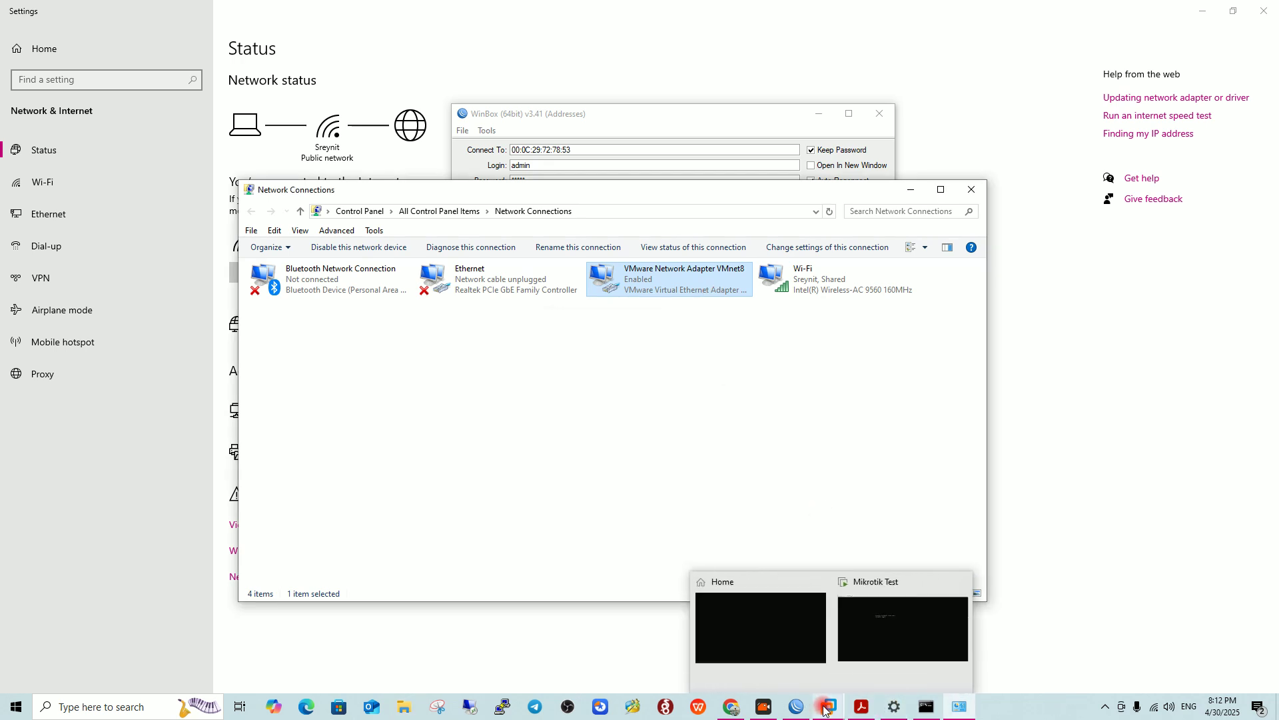
Switch to VMware and try to log in at the Mikrotik Test console, then release the console input.
{"action": "left_click", "coordinate": [861, 615]}
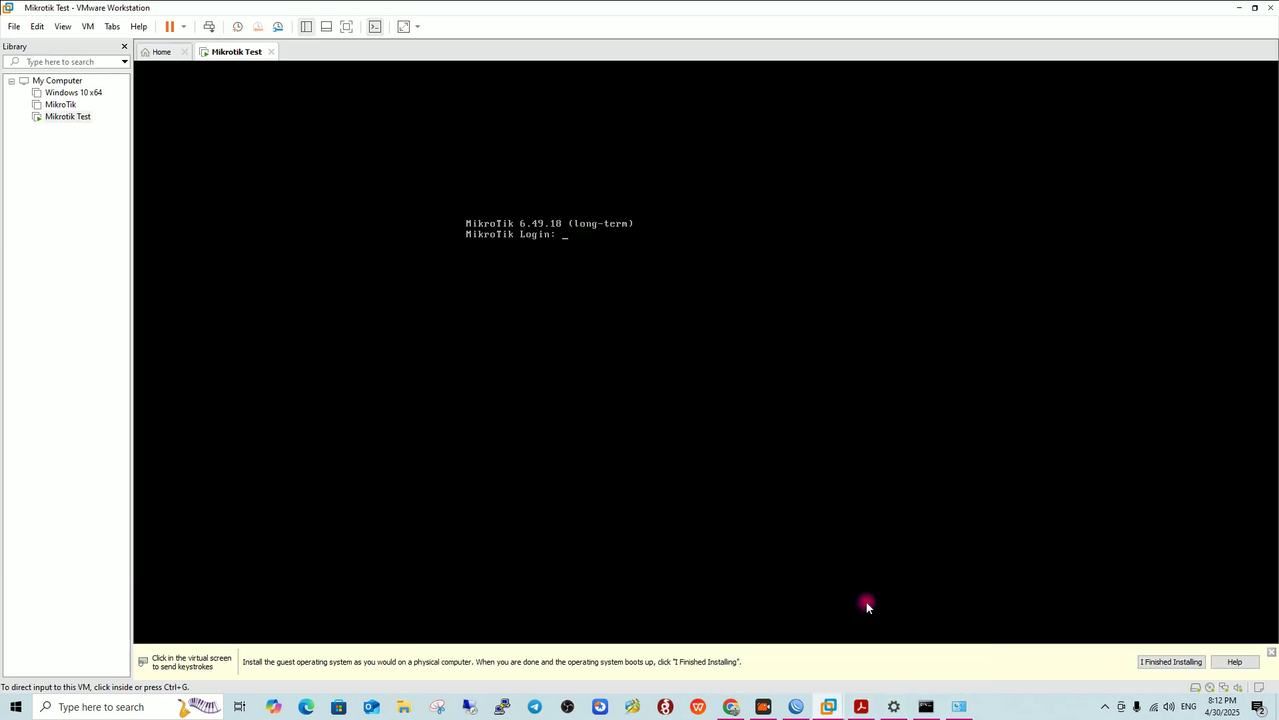
{"action": "left_click", "coordinate": [570, 243]}
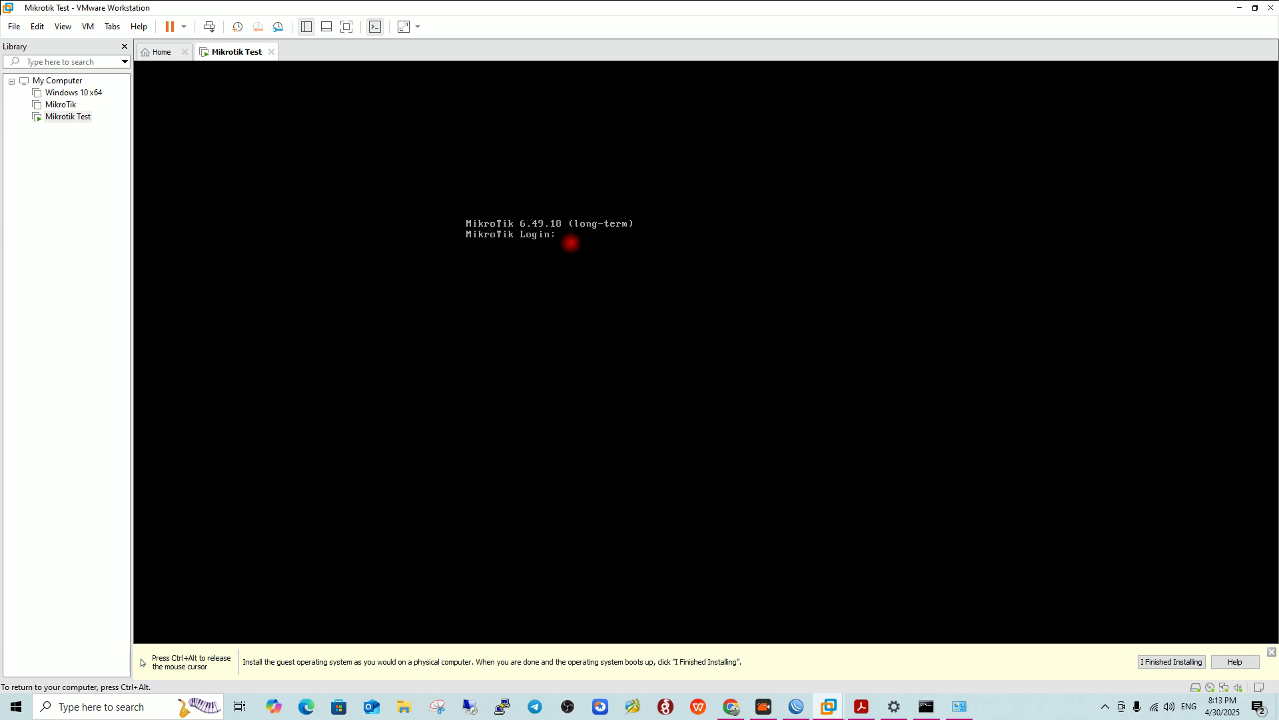
{"action": "type", "text": "min"}
{"action": "key", "text": "Return"}
{"action": "key", "text": "Return"}
{"action": "key", "text": "ctrl+alt"}
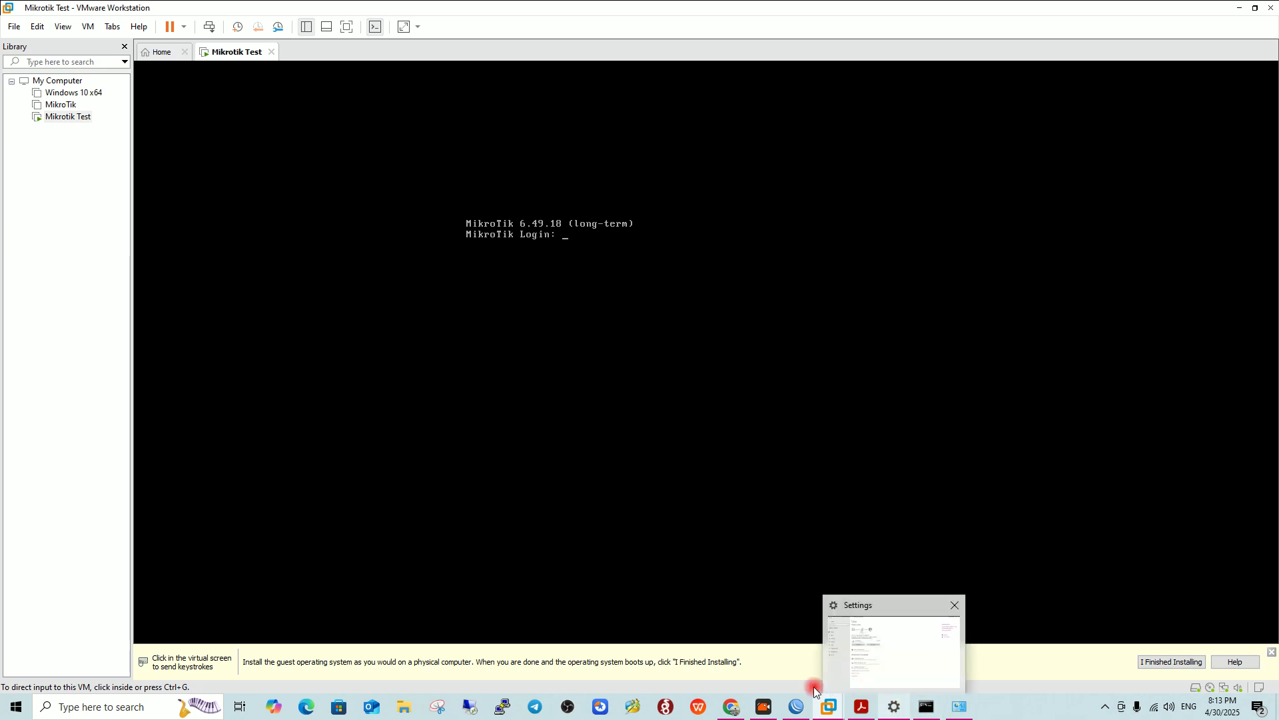
Switch to WinBox and refresh the neighbor list to look for the router, then return to VMware.
{"action": "left_click", "coordinate": [798, 711]}
{"action": "left_click", "coordinate": [490, 271]}
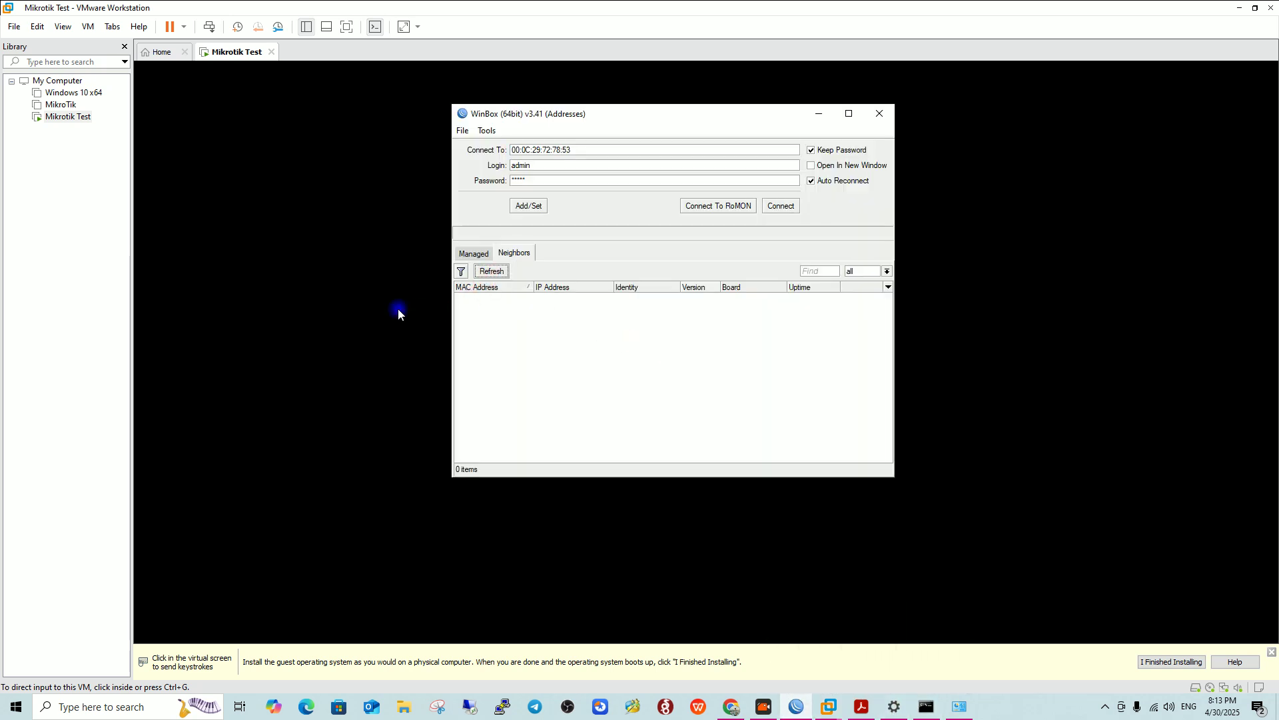
{"action": "left_click", "coordinate": [535, 292]}
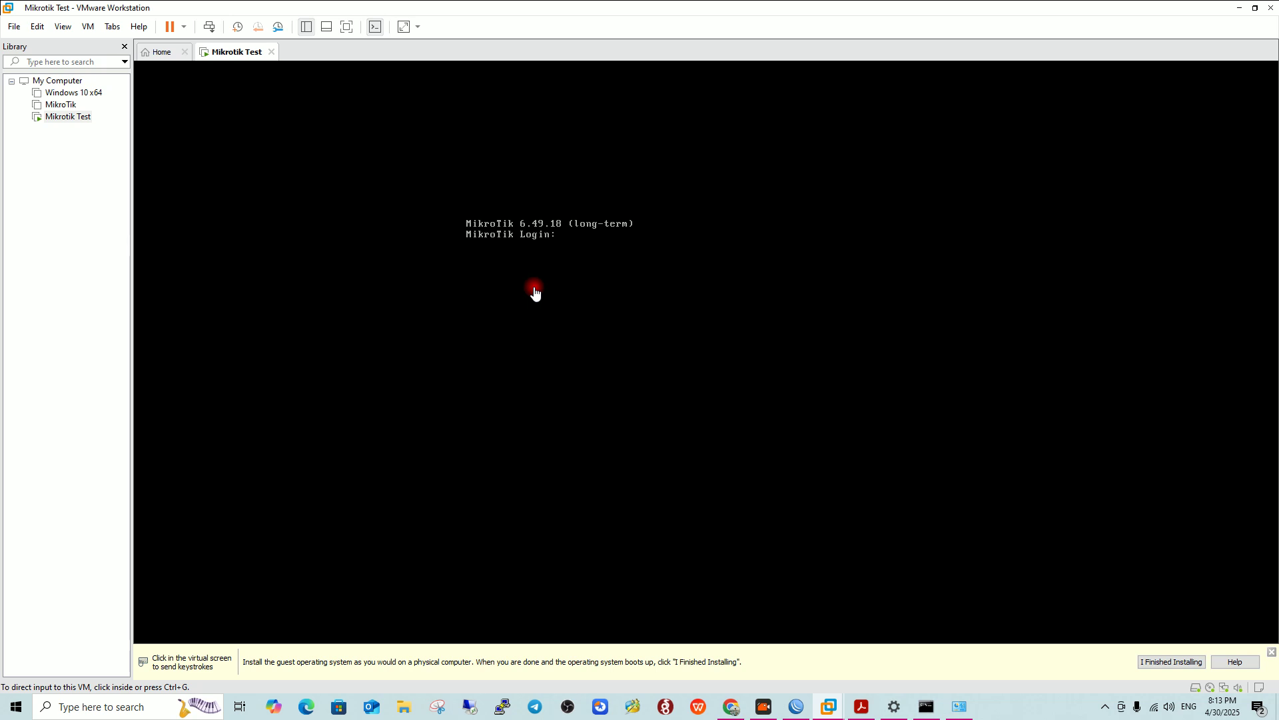
Log in to the Mikrotik Test console as admin with the account password and continue past the software key notice to the command prompt.
{"action": "left_click", "coordinate": [582, 262]}
{"action": "type", "text": "adm"}
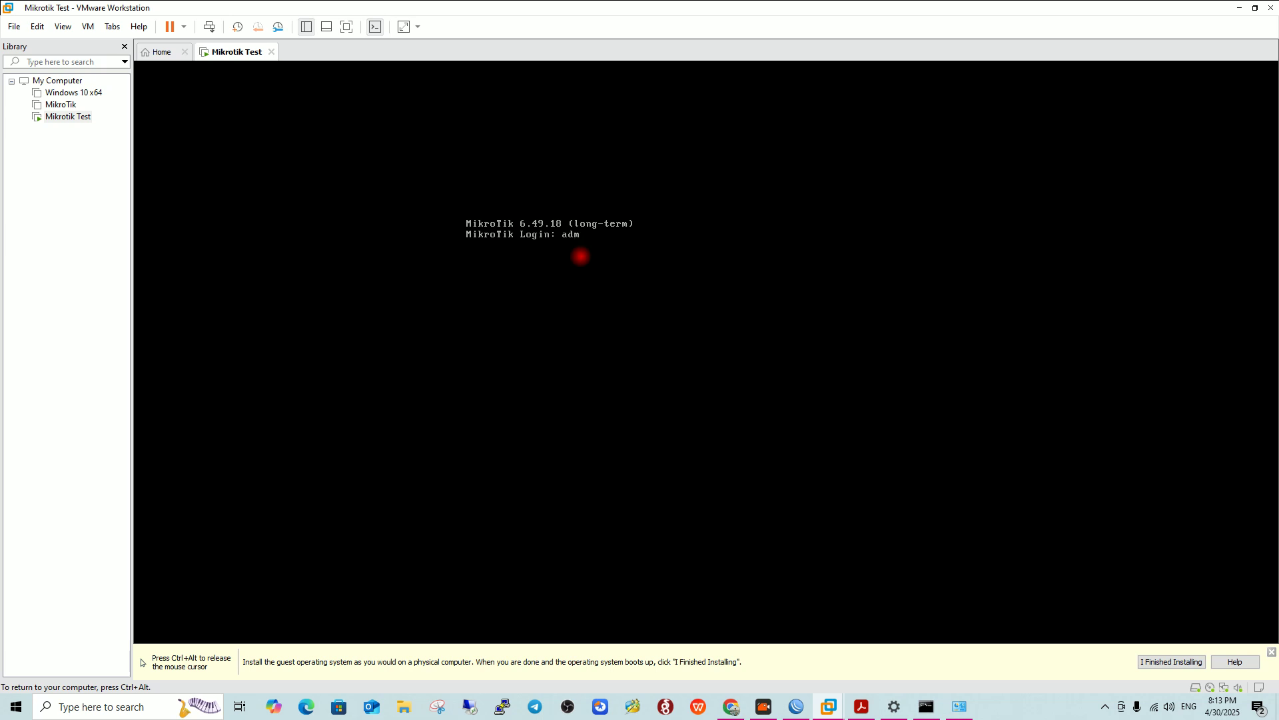
{"action": "type", "text": "in"}
{"action": "key", "text": "Return"}
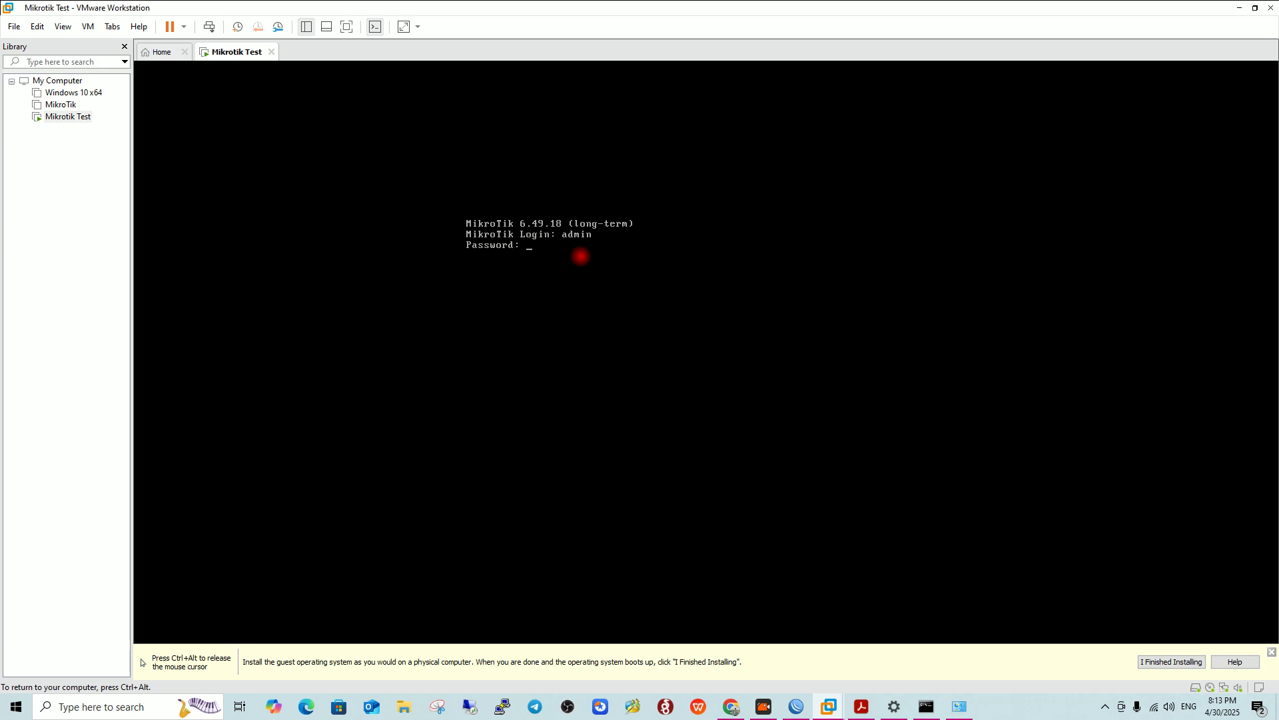
{"action": "key", "text": "Return"}
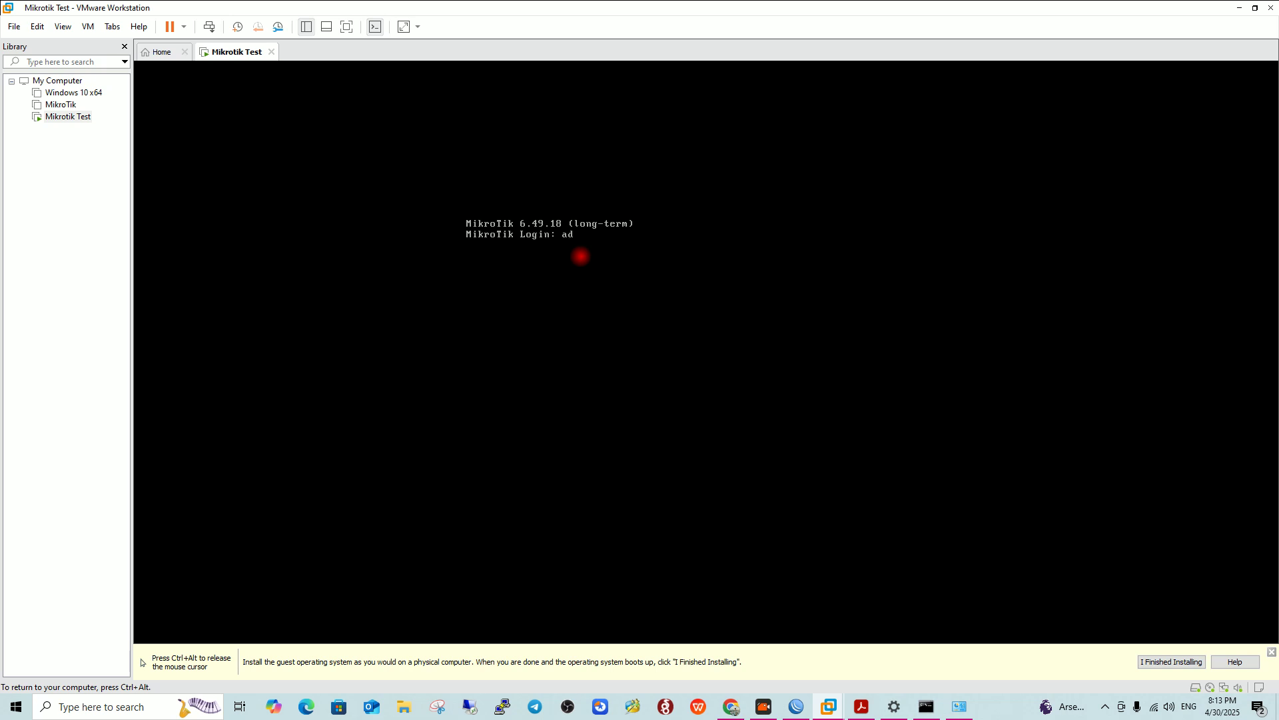
{"action": "key", "text": "Return"}
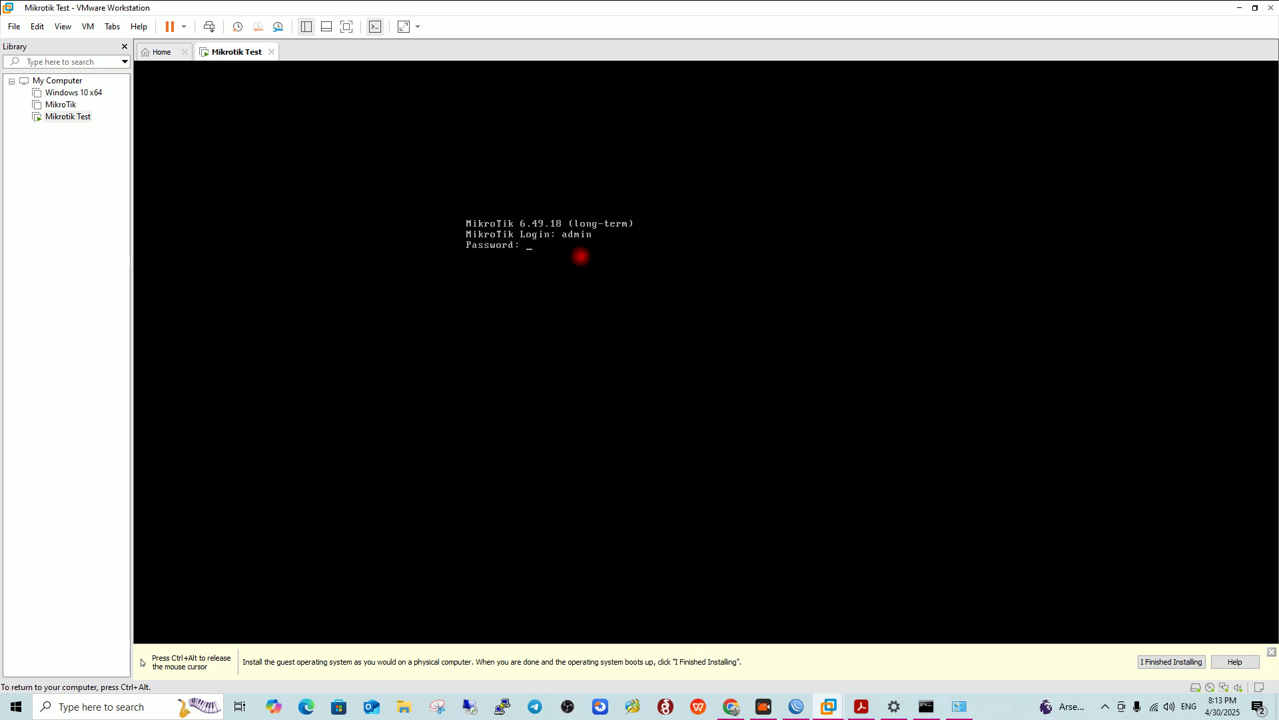
{"action": "key", "text": "Return"}
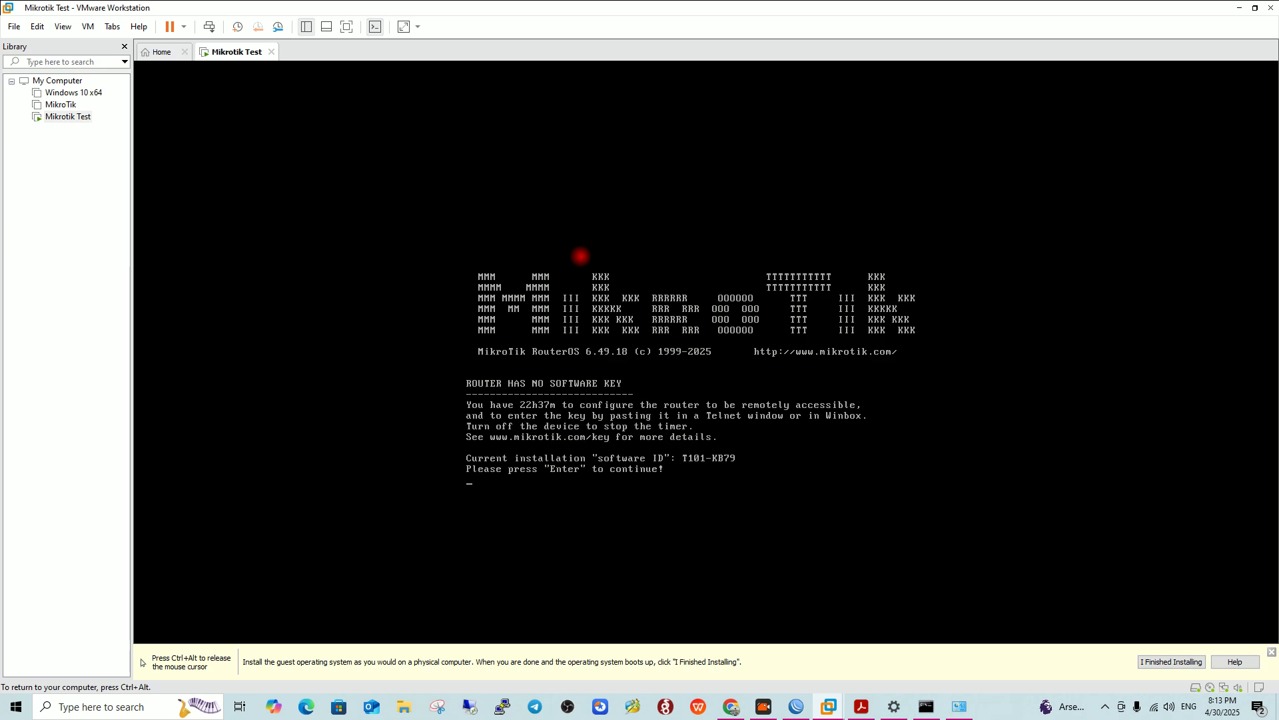
{"action": "key", "text": "Return"}
{"action": "key", "text": "Return"}
{"action": "key", "text": "Return"}
{"action": "key", "text": "Return"}
{"action": "key", "text": "Return"}
{"action": "key", "text": "Return"}
{"action": "key", "text": "Return"}
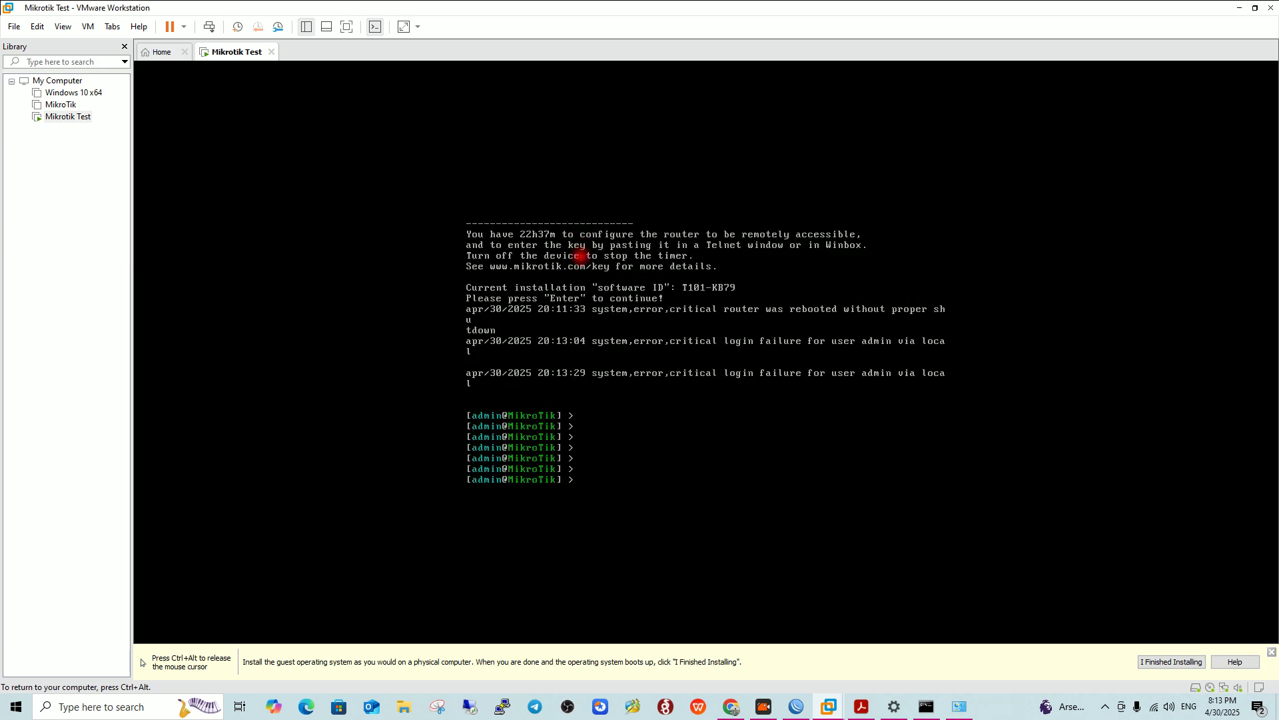
{"action": "key", "text": "ctrl+alt"}
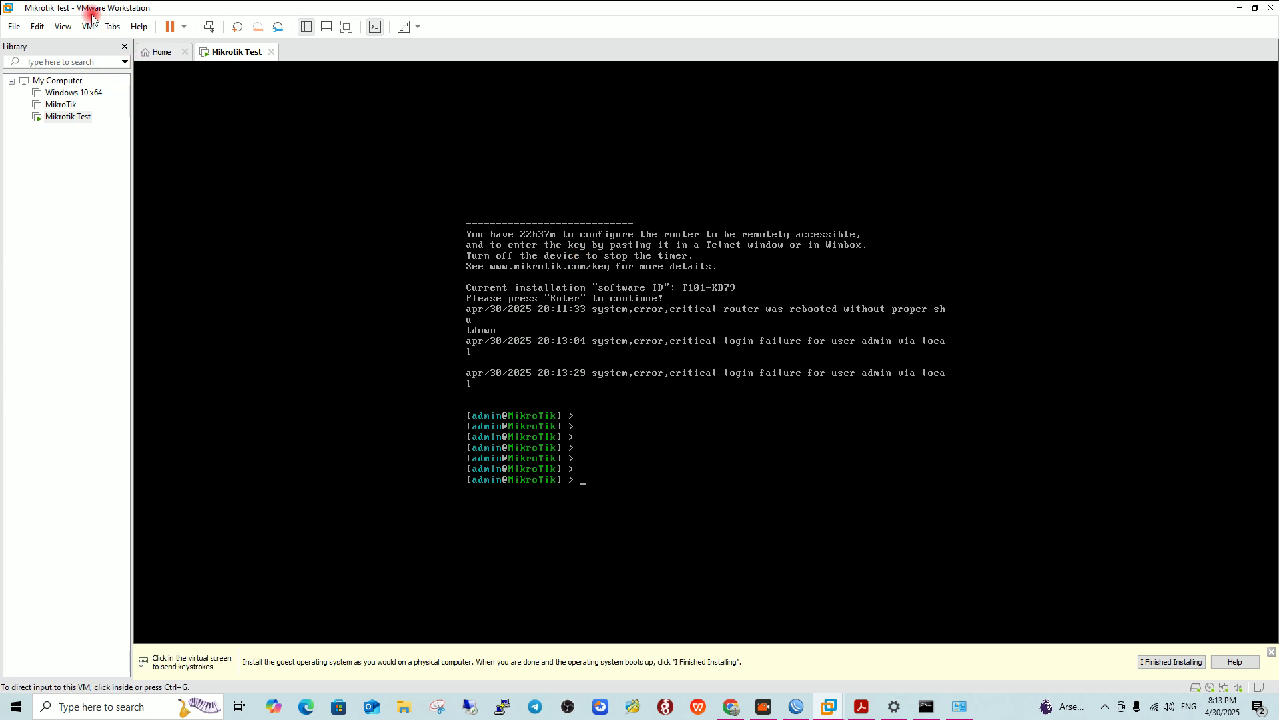
Connect the Mikrotik Test virtual machine's network adapter to the custom network VMnet8 (NAT) and save the settings.
{"action": "left_click", "coordinate": [101, 28]}
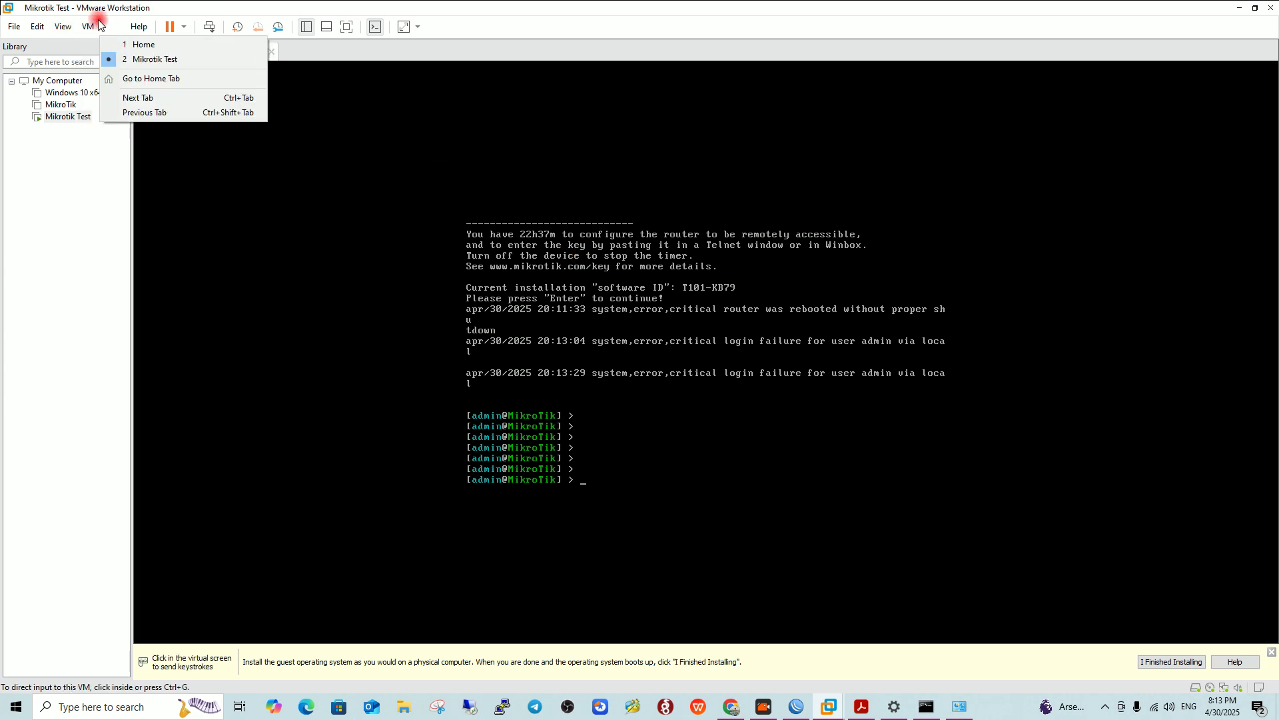
{"action": "left_click", "coordinate": [101, 129]}
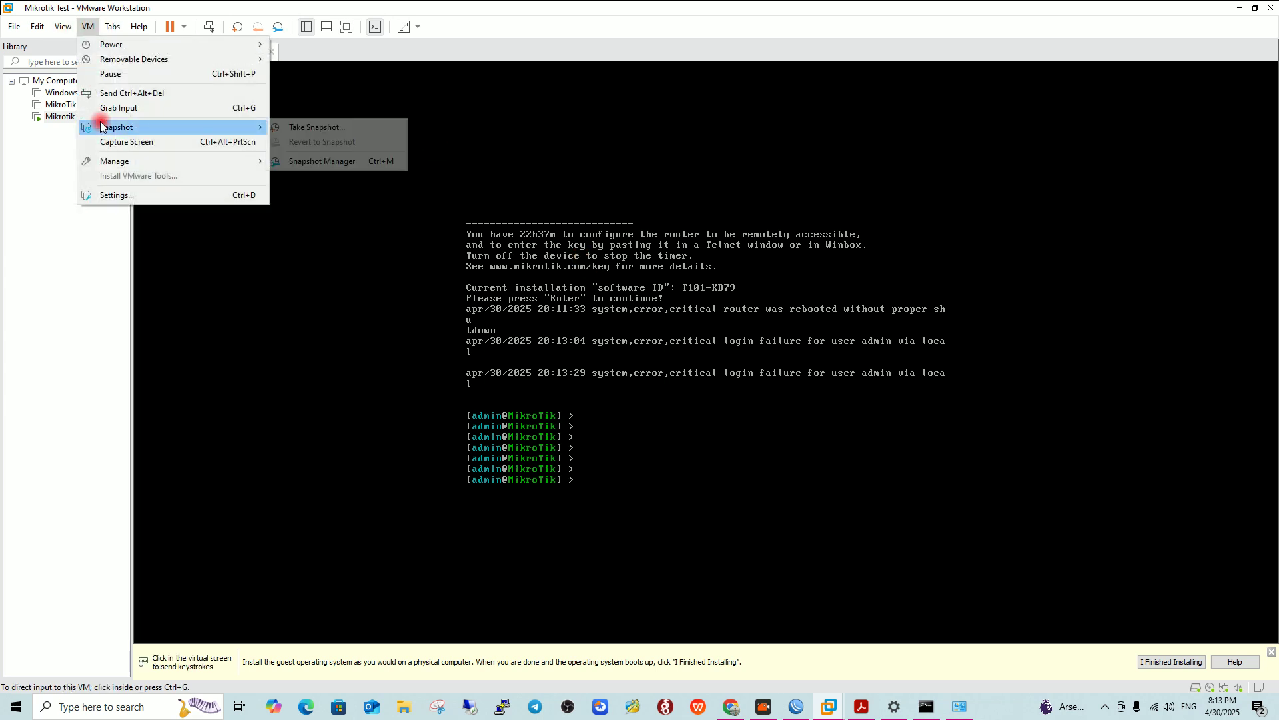
{"action": "left_click", "coordinate": [115, 193]}
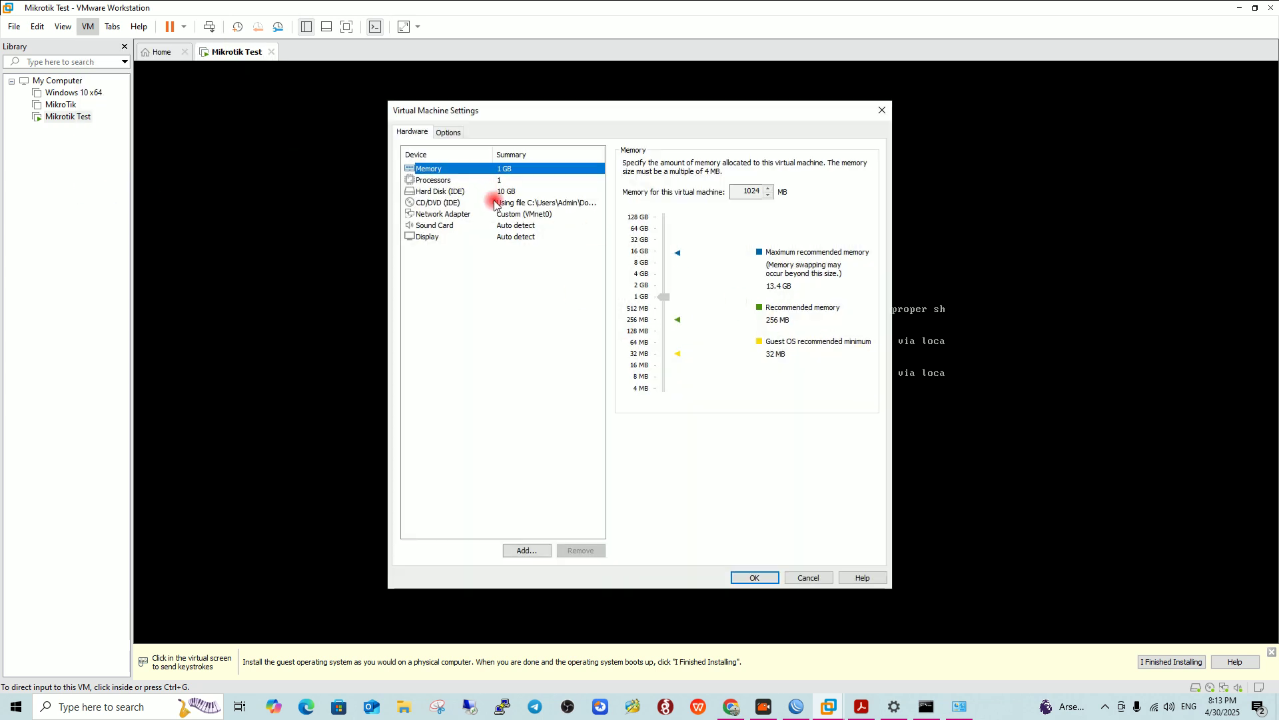
{"action": "left_click", "coordinate": [501, 203]}
{"action": "left_click", "coordinate": [507, 216]}
{"action": "left_click", "coordinate": [642, 277]}
{"action": "left_click", "coordinate": [651, 288]}
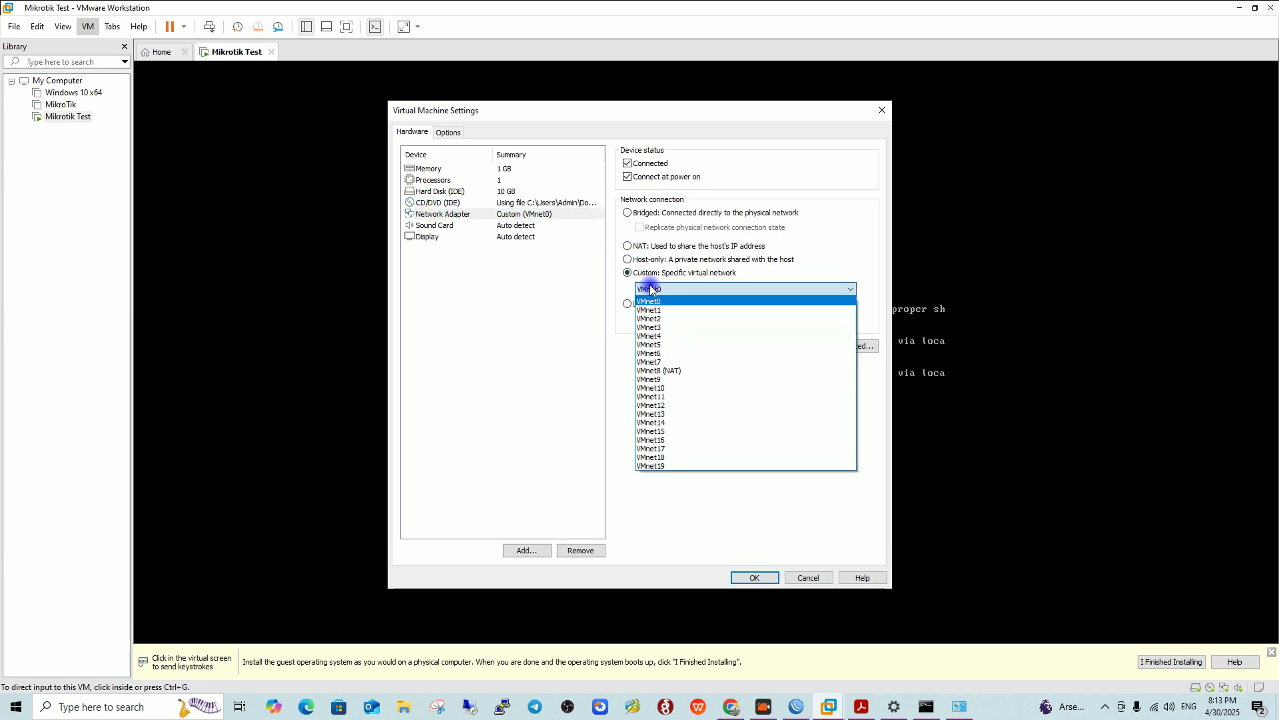
{"action": "left_click", "coordinate": [710, 374]}
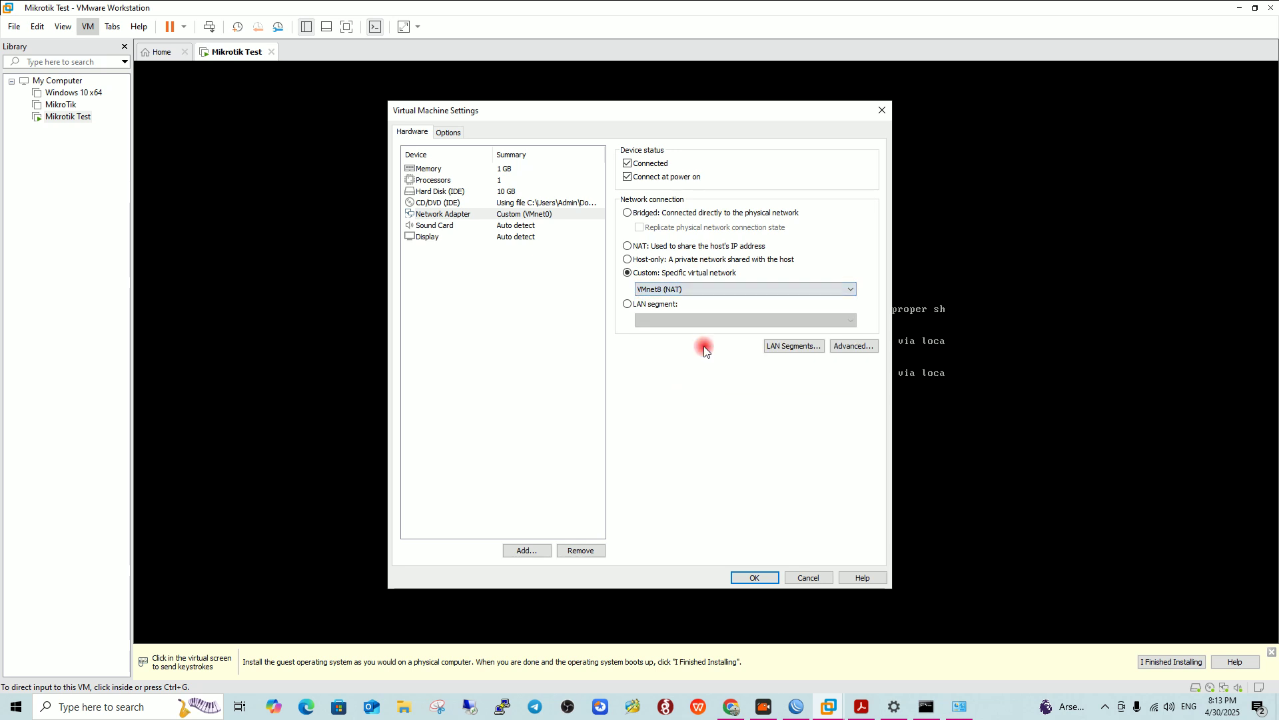
{"action": "left_click", "coordinate": [753, 579]}
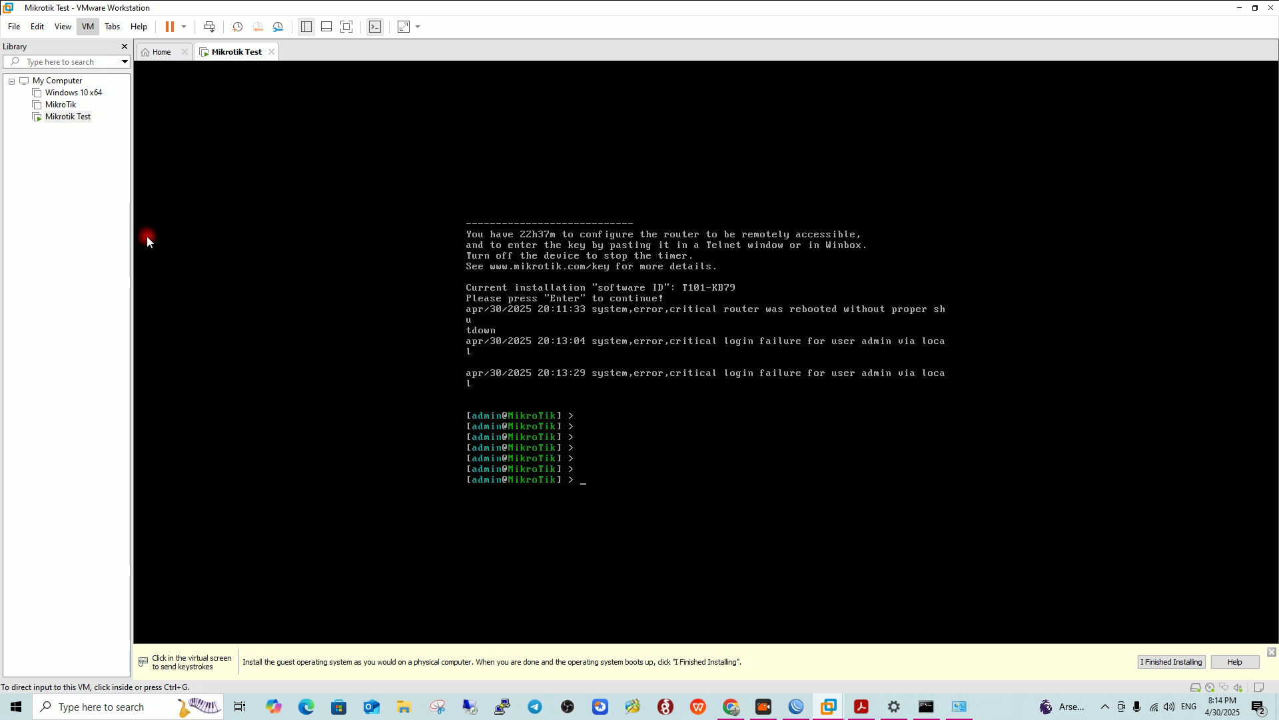
Switch to WinBox and refresh the neighbor list to find the MikroTik router.
{"action": "left_click", "coordinate": [799, 707]}
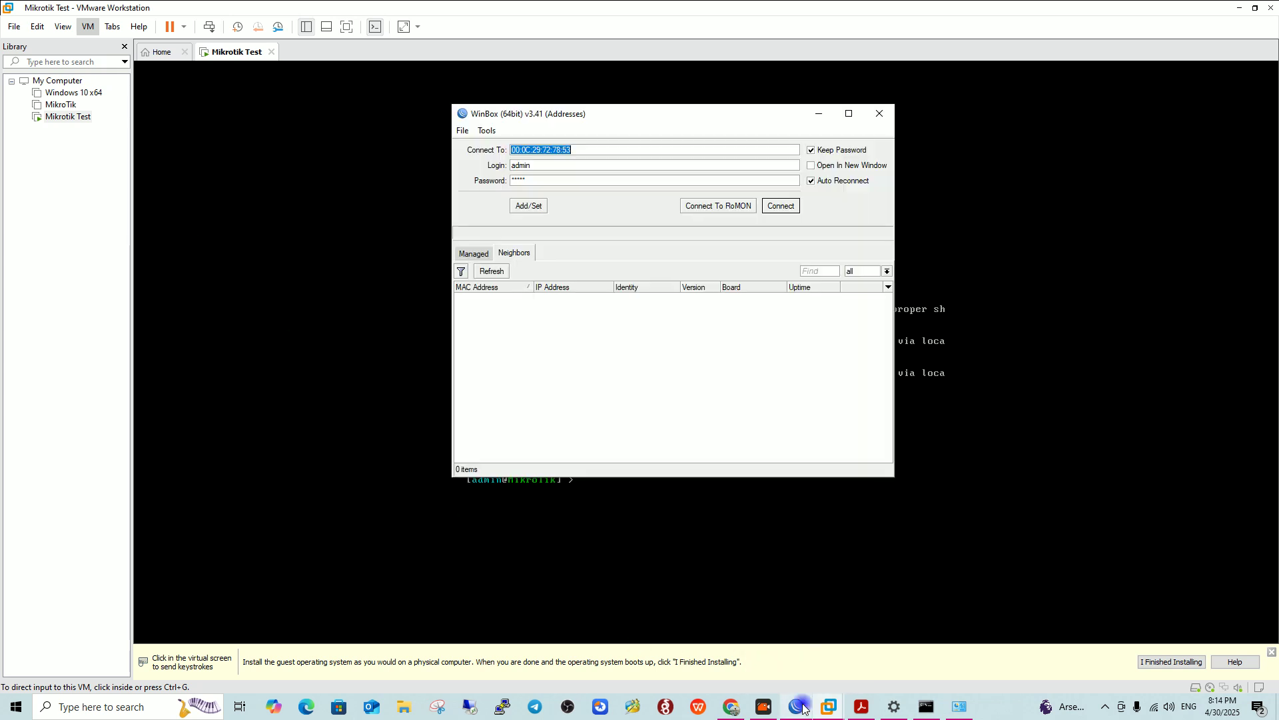
{"action": "left_click", "coordinate": [492, 272]}
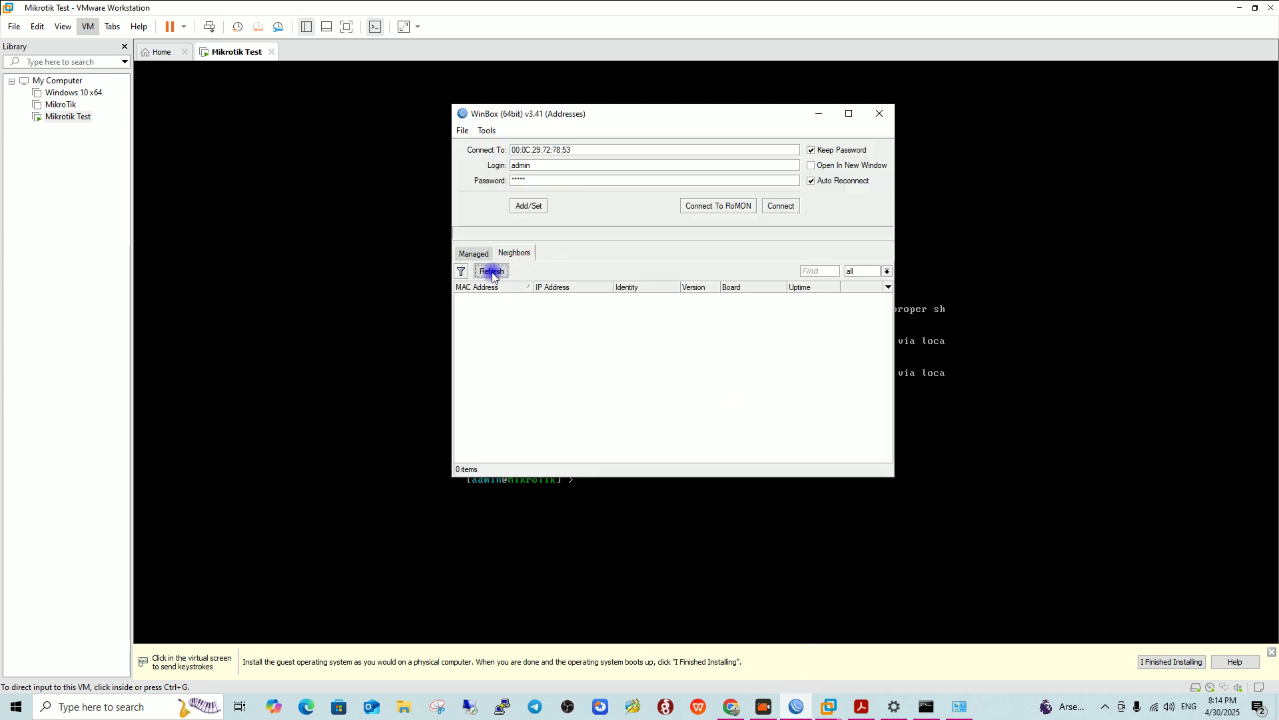
{"action": "left_click", "coordinate": [492, 272]}
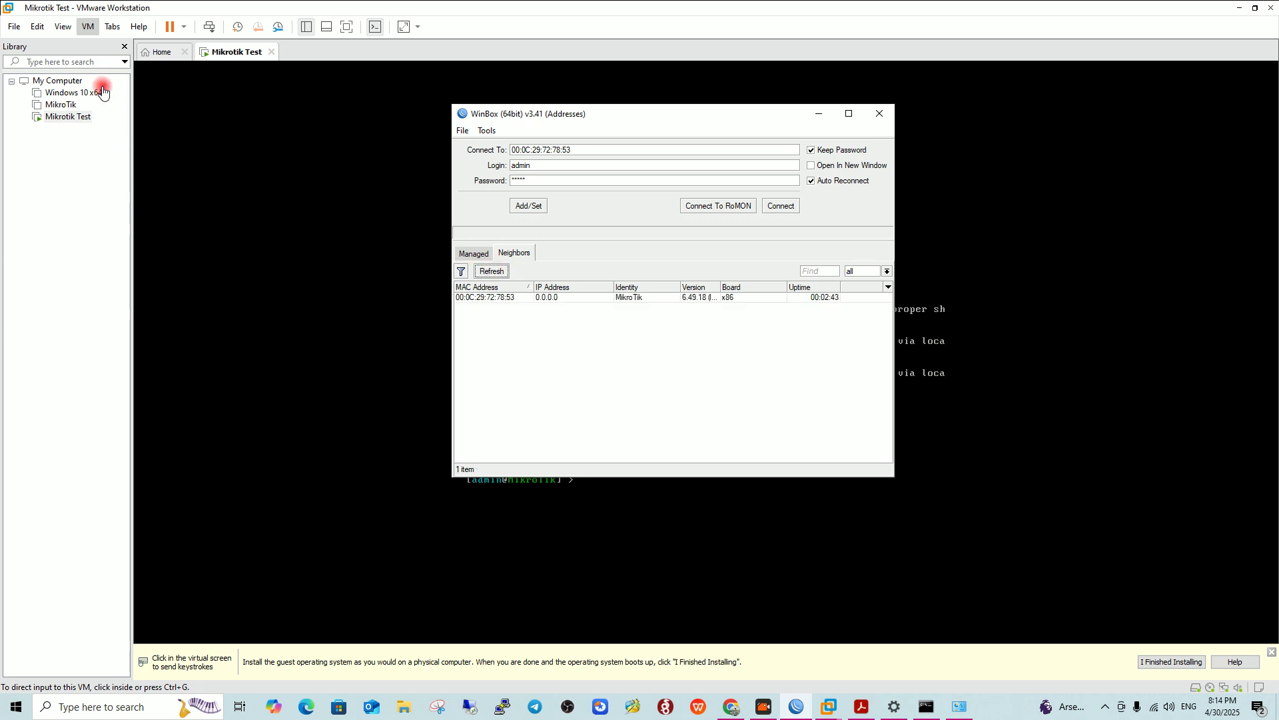
{"action": "left_click", "coordinate": [38, 27]}
{"action": "left_click", "coordinate": [66, 106]}
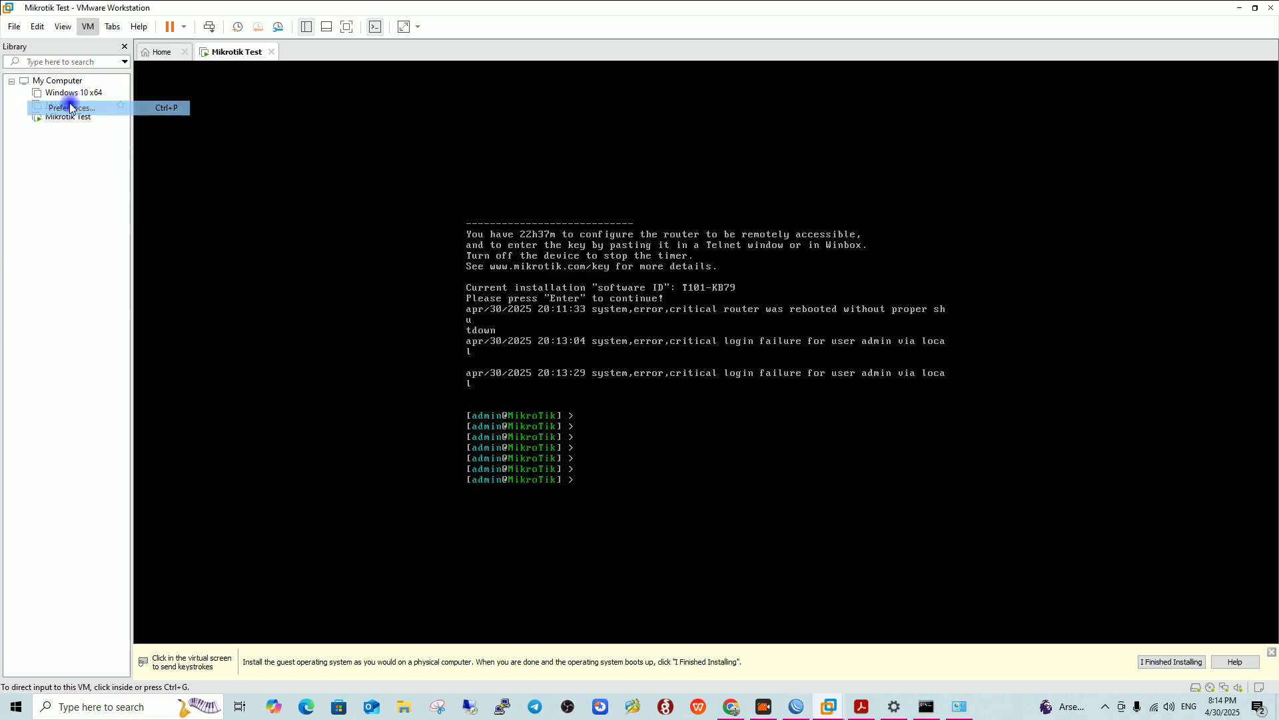
{"action": "left_click", "coordinate": [812, 152]}
Check VMnet8's DHCP and NAT settings in the Virtual Network Editor with administrator privileges, then close the editor.
{"action": "left_click", "coordinate": [36, 26]}
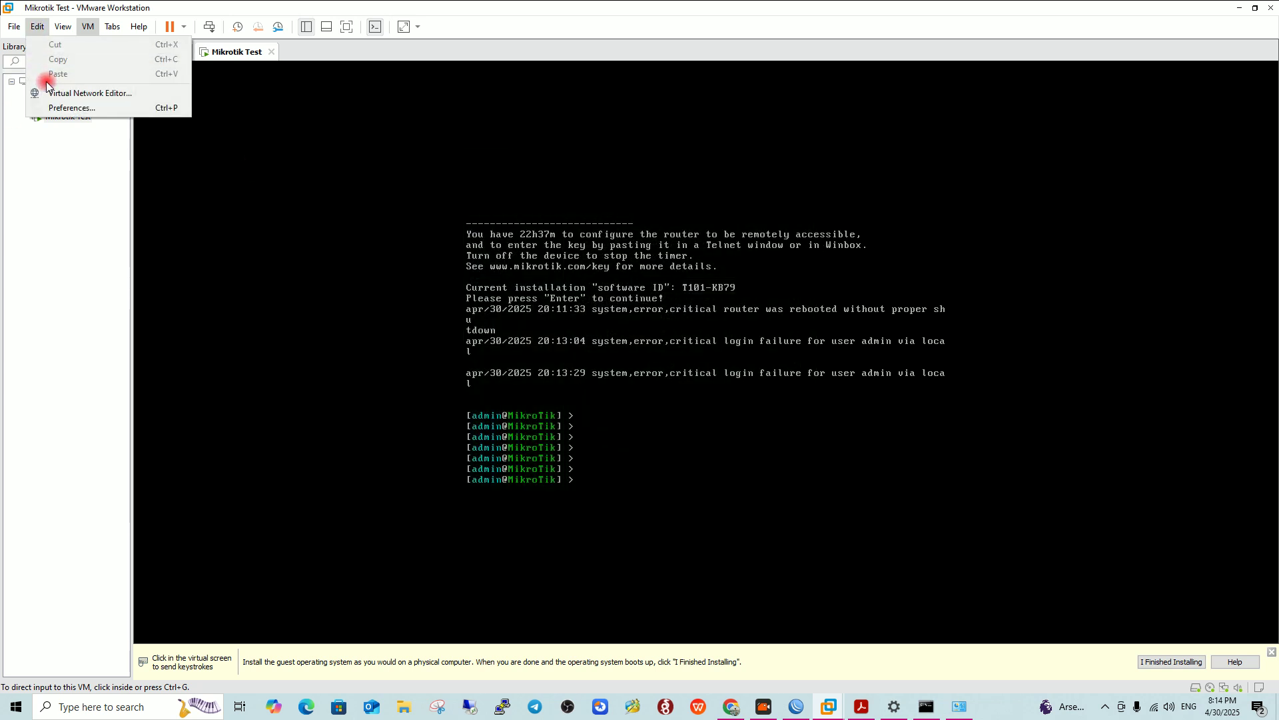
{"action": "left_click", "coordinate": [48, 92]}
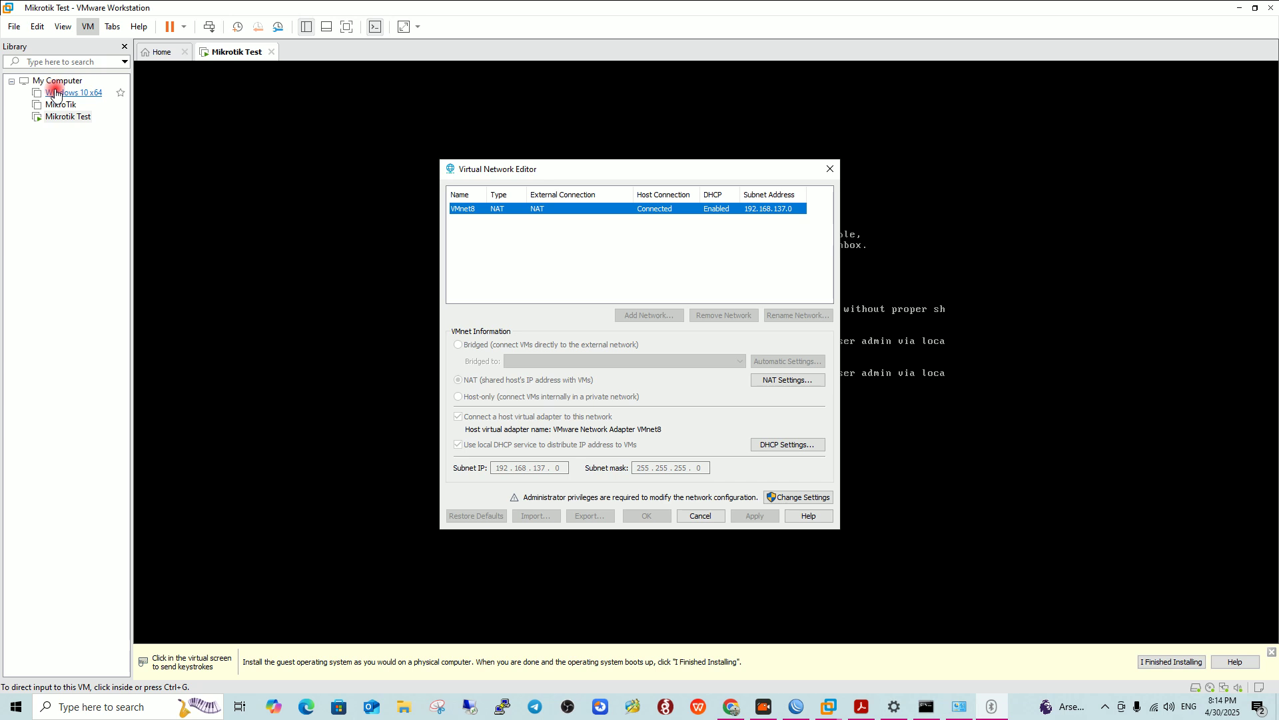
{"action": "left_click", "coordinate": [791, 501]}
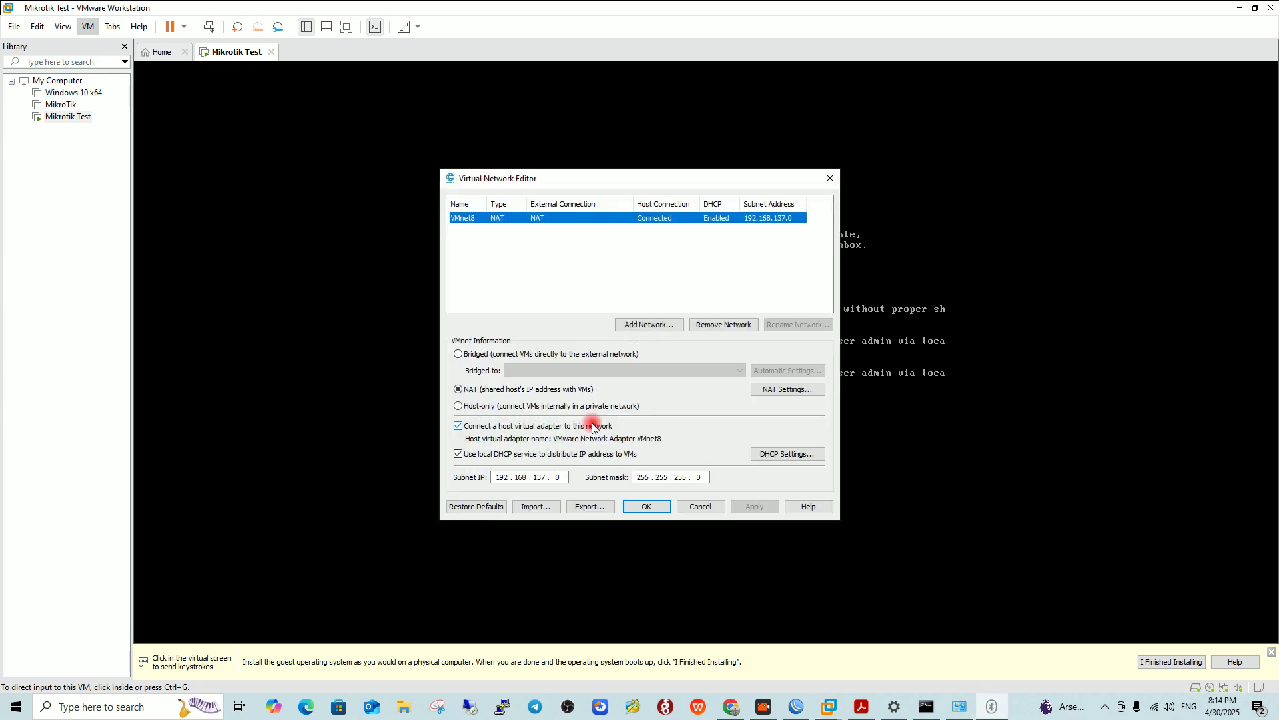
{"action": "left_click", "coordinate": [788, 454]}
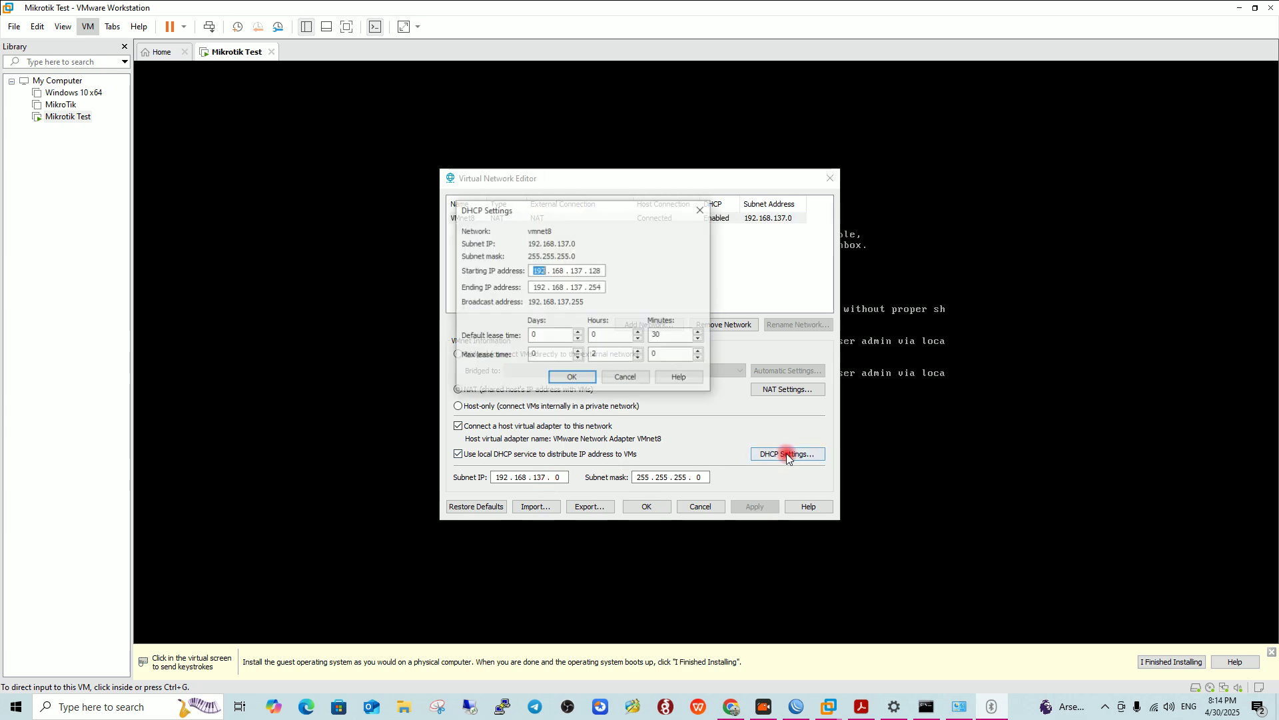
{"action": "left_click", "coordinate": [585, 377]}
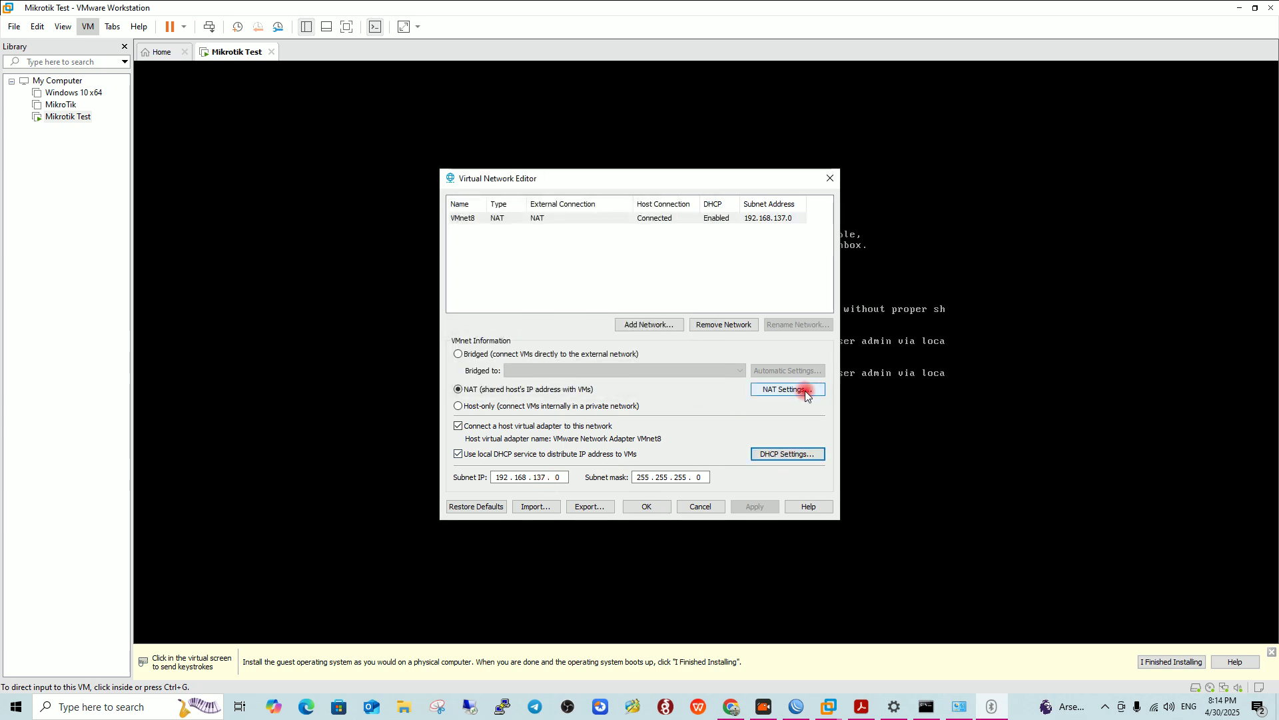
{"action": "left_click", "coordinate": [803, 389]}
{"action": "left_click", "coordinate": [639, 535]}
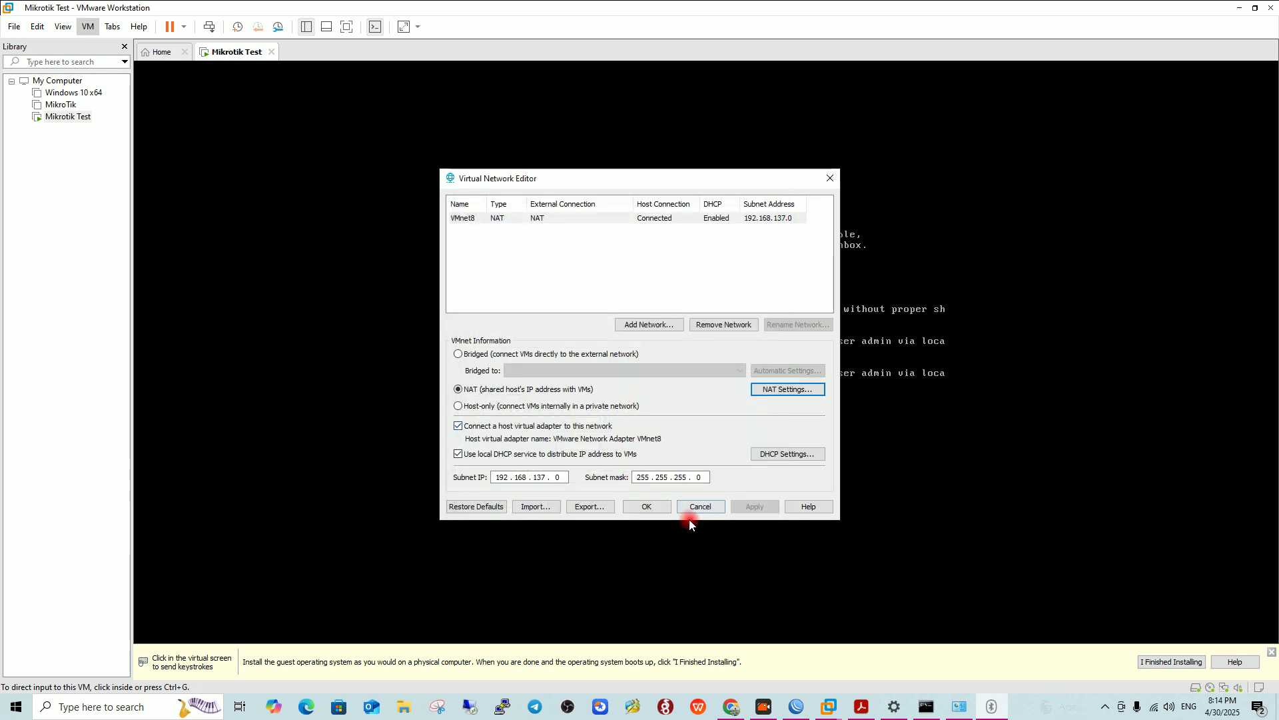
{"action": "left_click", "coordinate": [646, 506]}
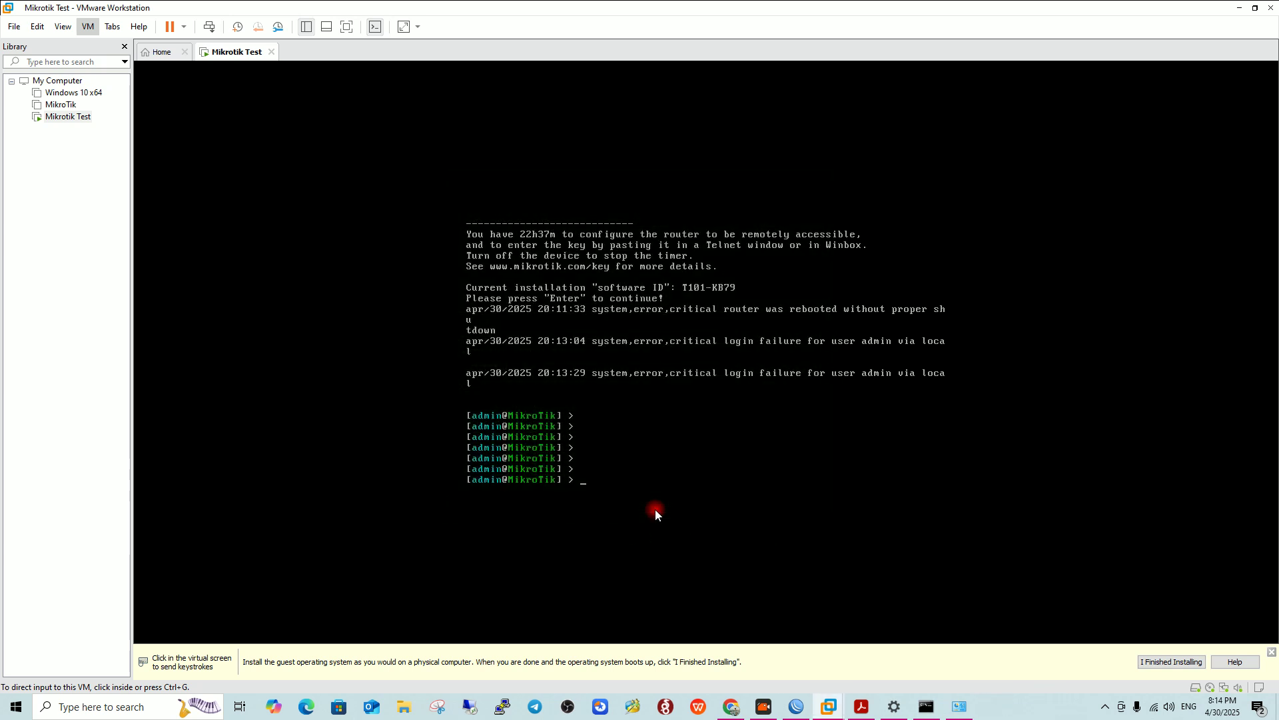
Switch to WinBox and connect to the router at 192.168.137.129 as admin.
{"action": "left_click", "coordinate": [798, 708]}
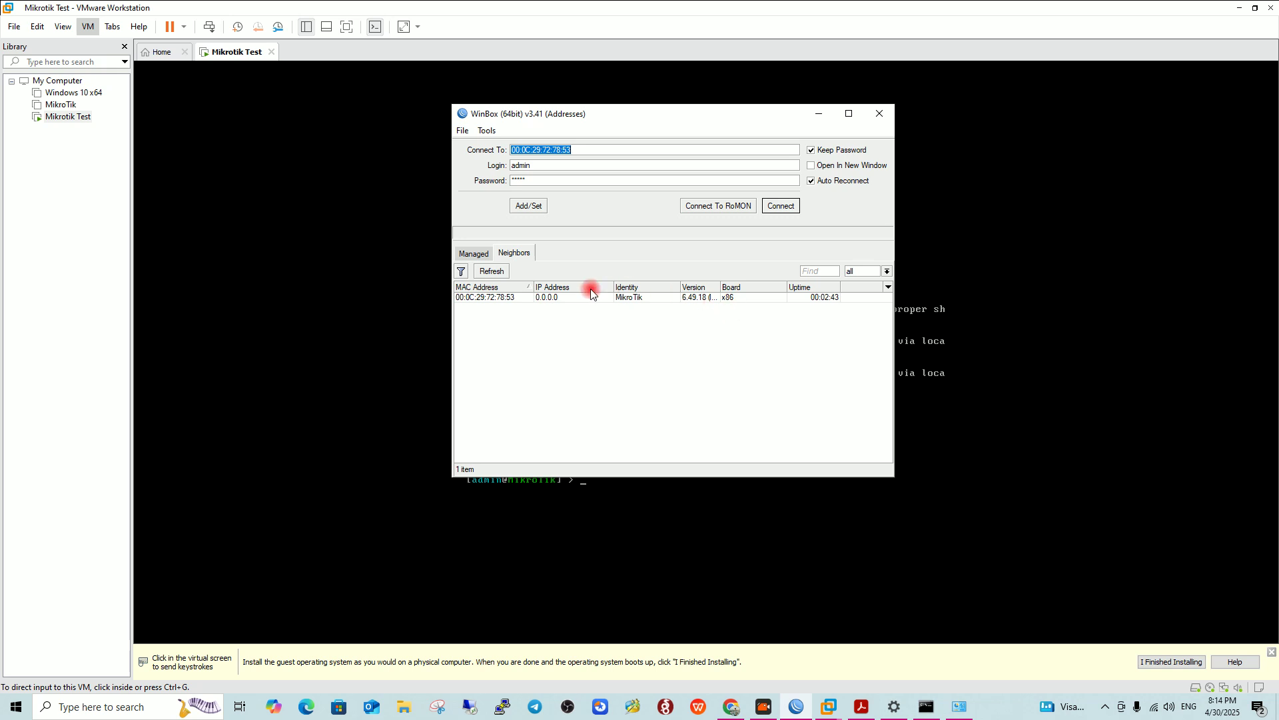
{"action": "left_click", "coordinate": [498, 298]}
{"action": "left_click", "coordinate": [782, 207]}
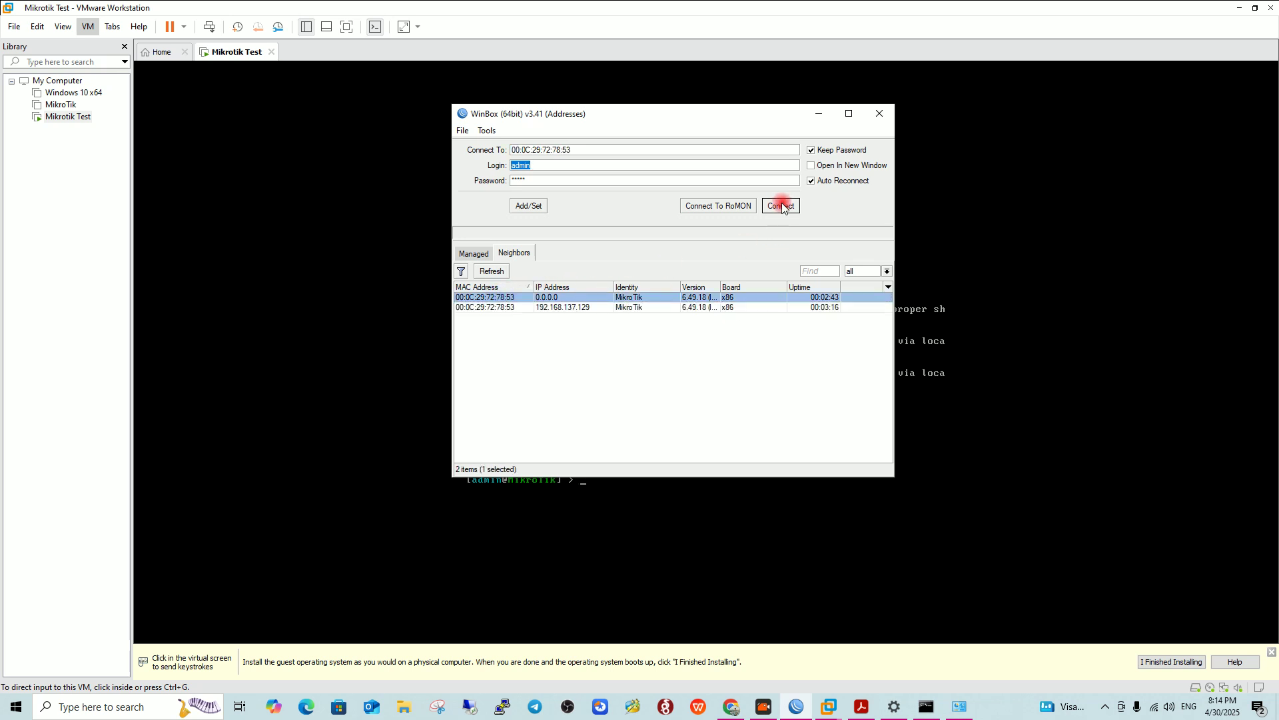
{"action": "left_click", "coordinate": [612, 353]}
{"action": "left_click", "coordinate": [571, 319]}
{"action": "left_click", "coordinate": [577, 309]}
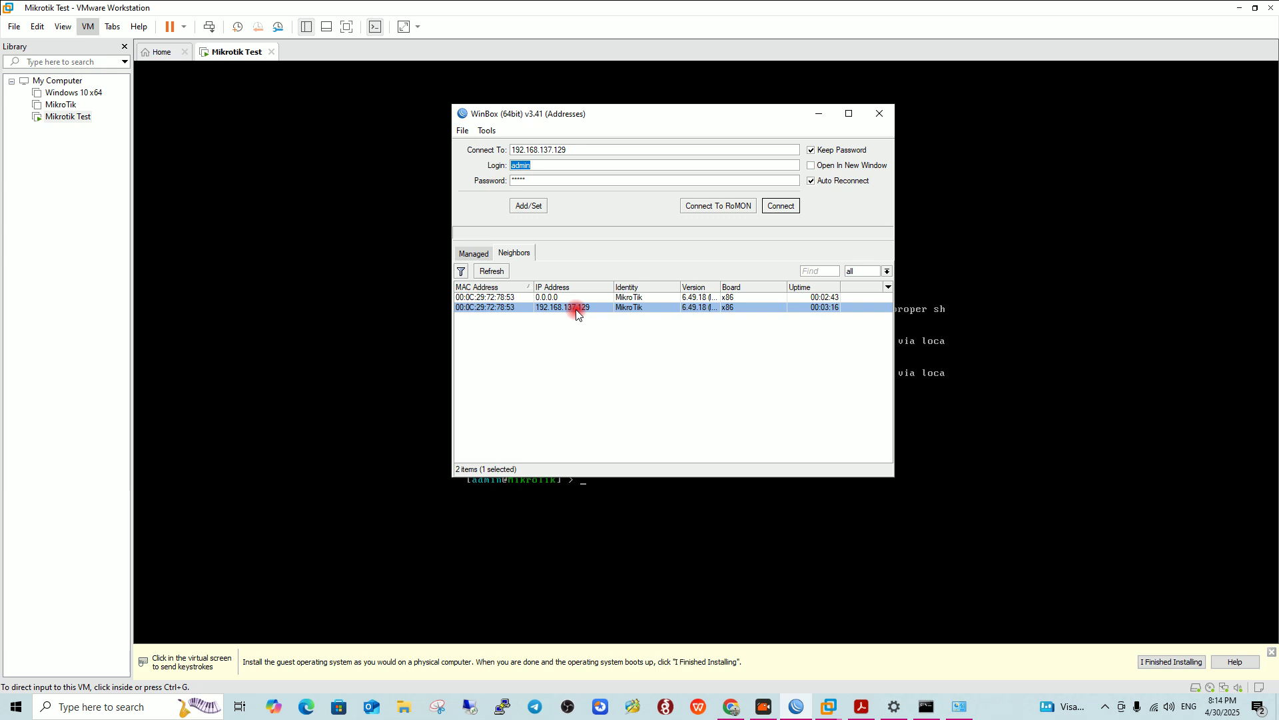
{"action": "left_click", "coordinate": [780, 204]}
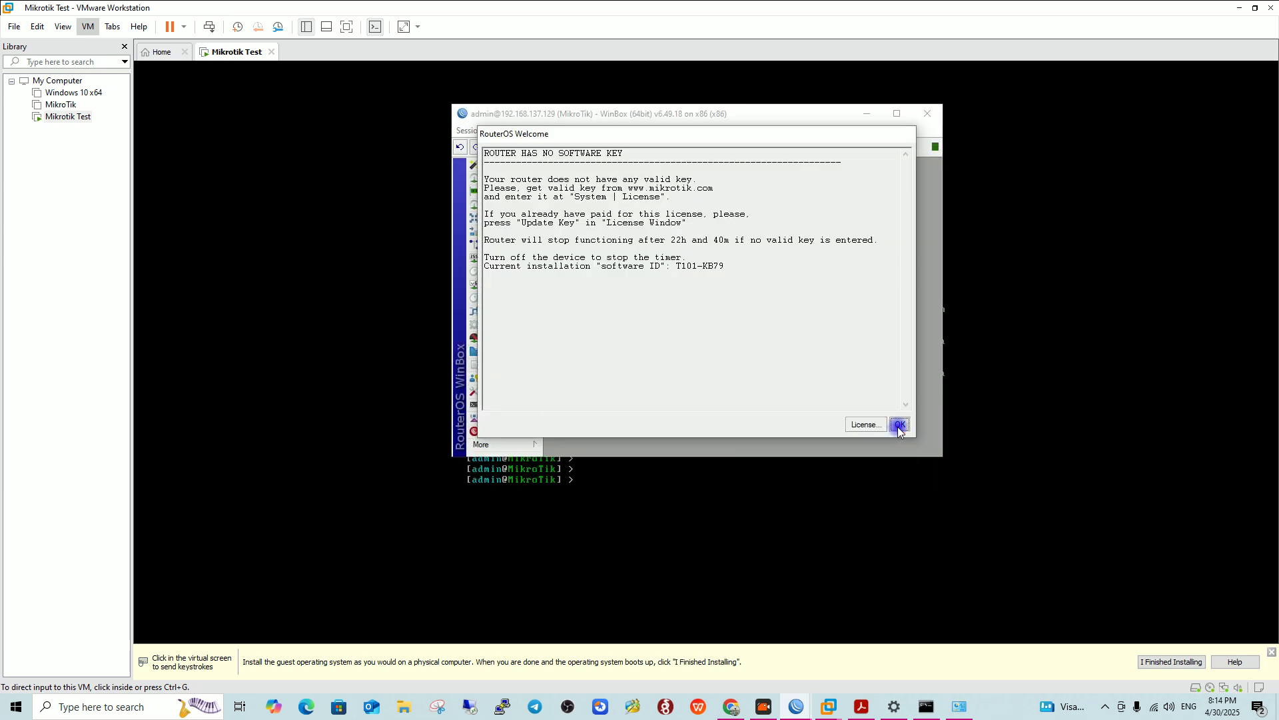
Dismiss the RouterOS welcome message, maximize WinBox and ping 8.8.8.8 from a new terminal, closing the terminal when done.
{"action": "left_click", "coordinate": [896, 428]}
{"action": "left_click", "coordinate": [897, 114]}
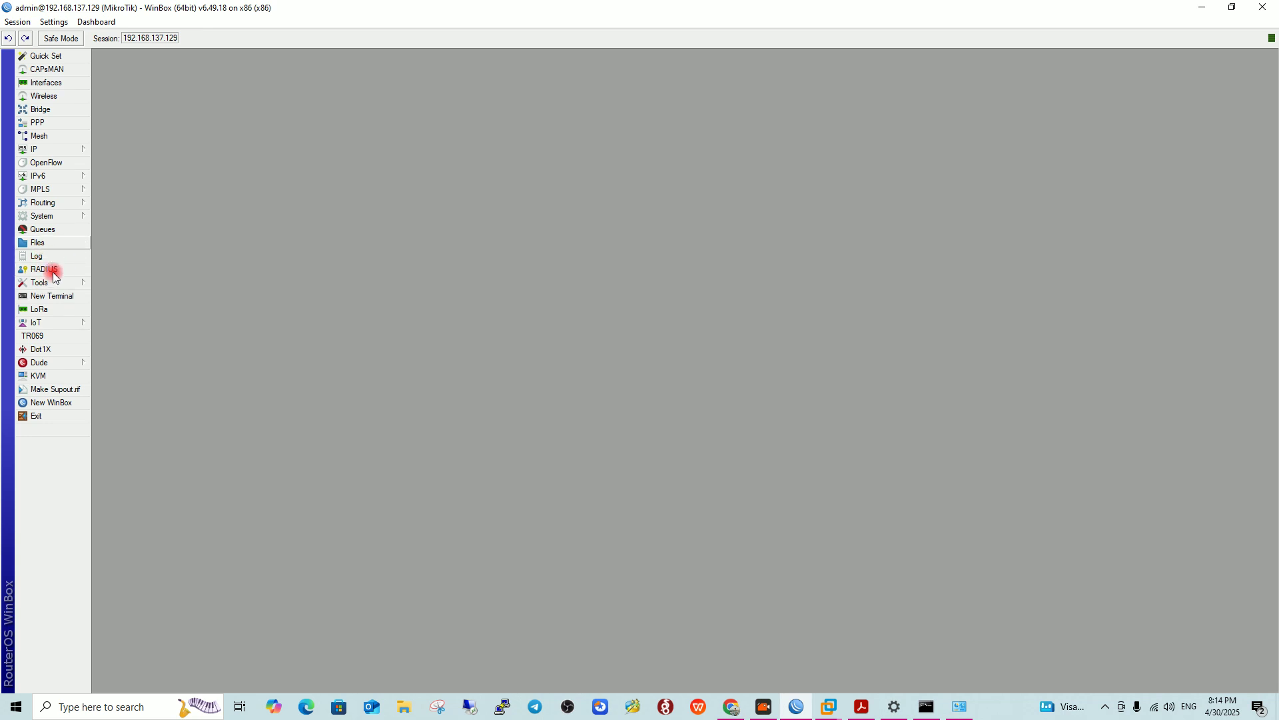
{"action": "left_click", "coordinate": [53, 295]}
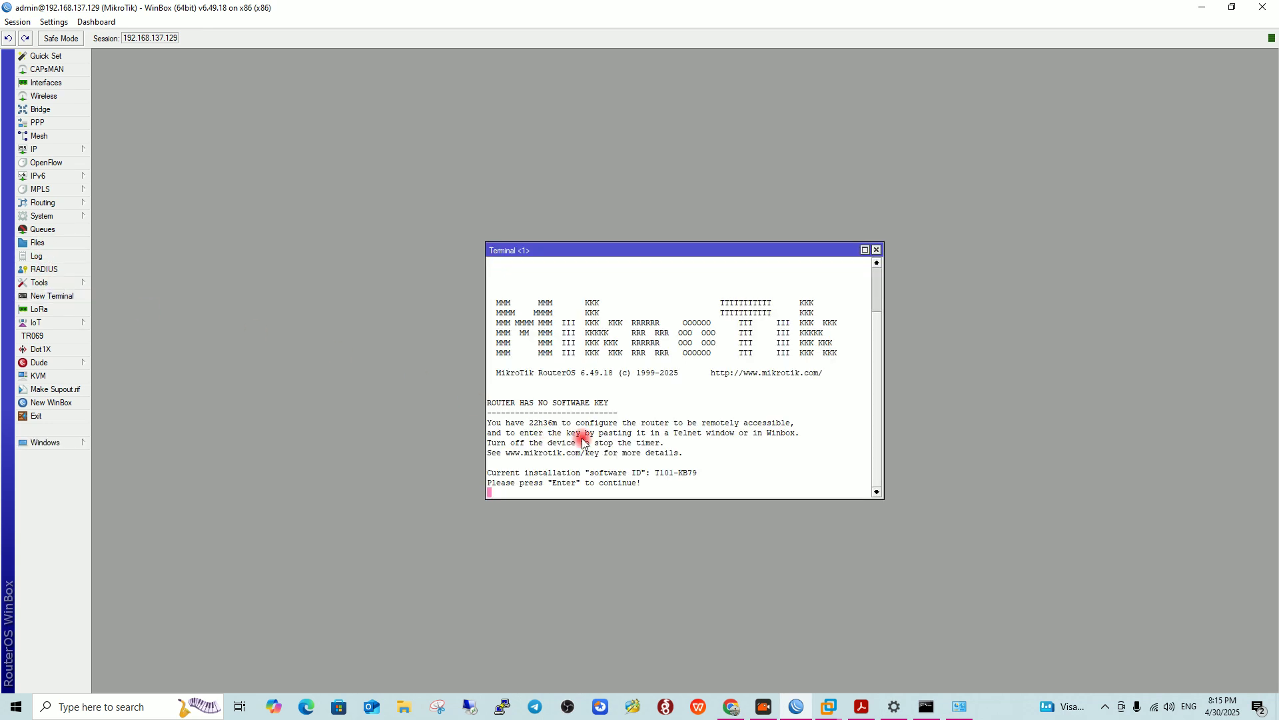
{"action": "key", "text": "Return"}
{"action": "key", "text": "Return"}
{"action": "key", "text": "Return"}
{"action": "key", "text": "Return"}
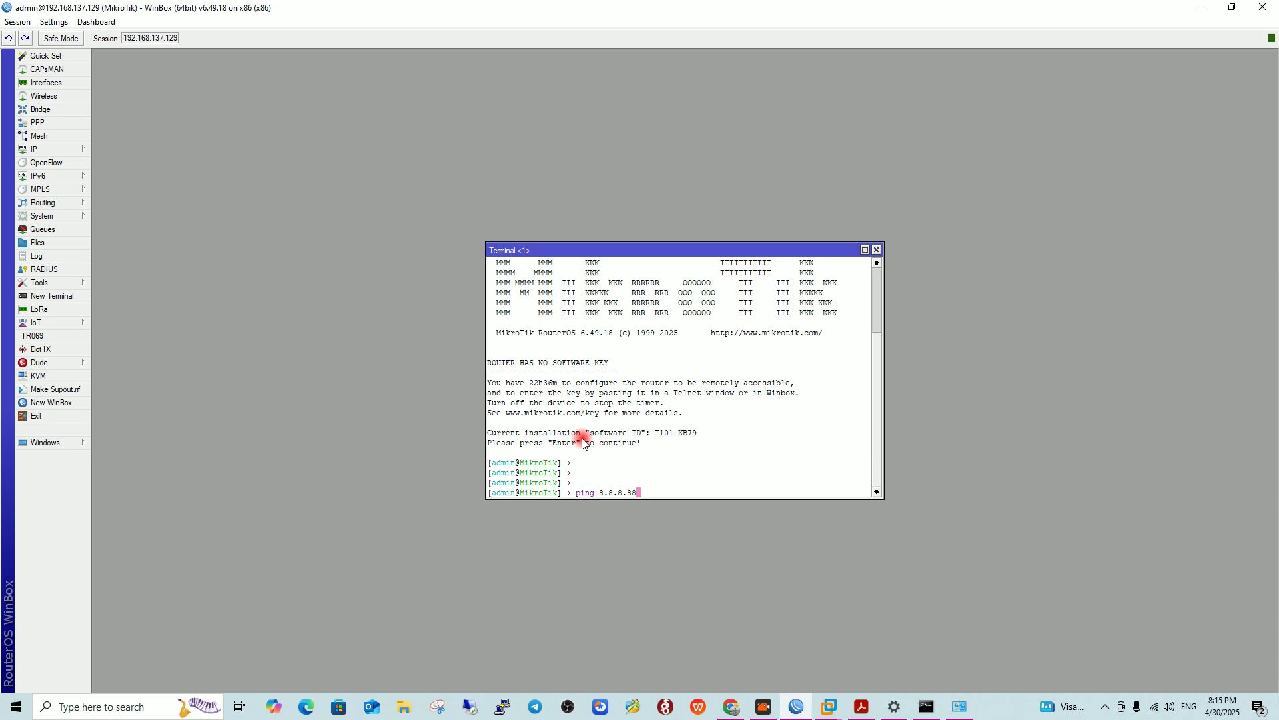
{"action": "key", "text": "Return"}
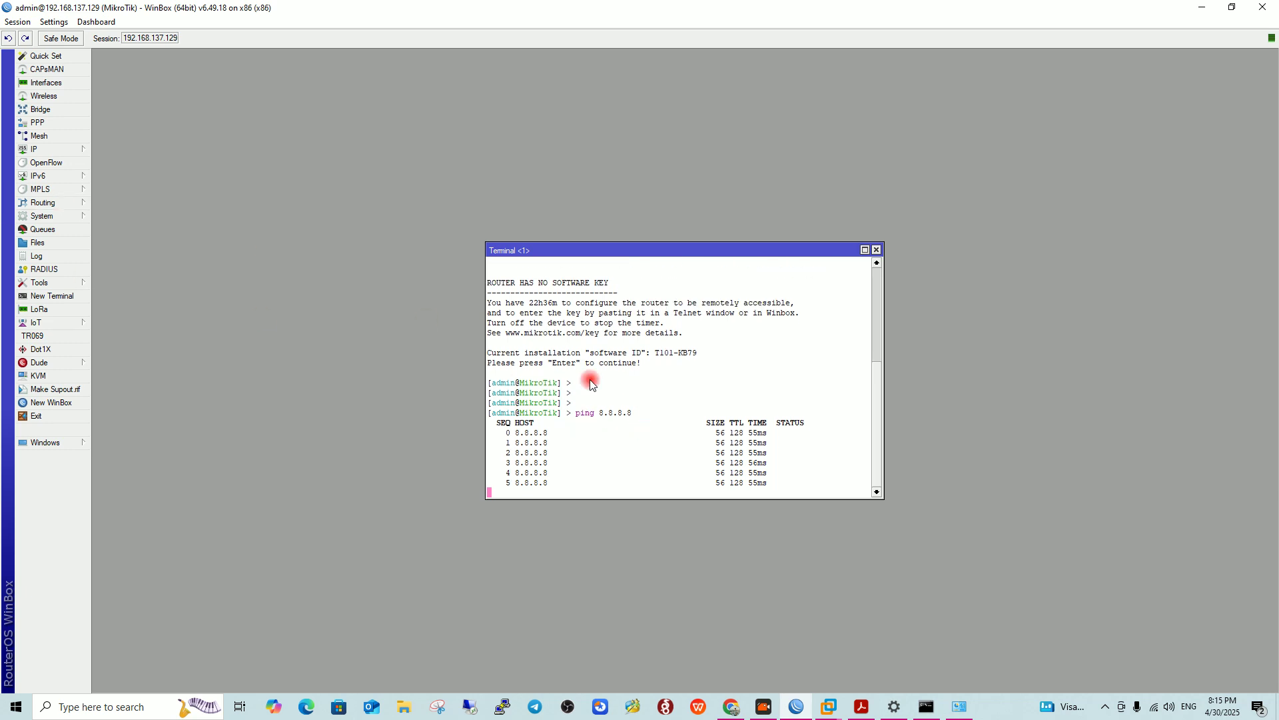
{"action": "left_click", "coordinate": [876, 249]}
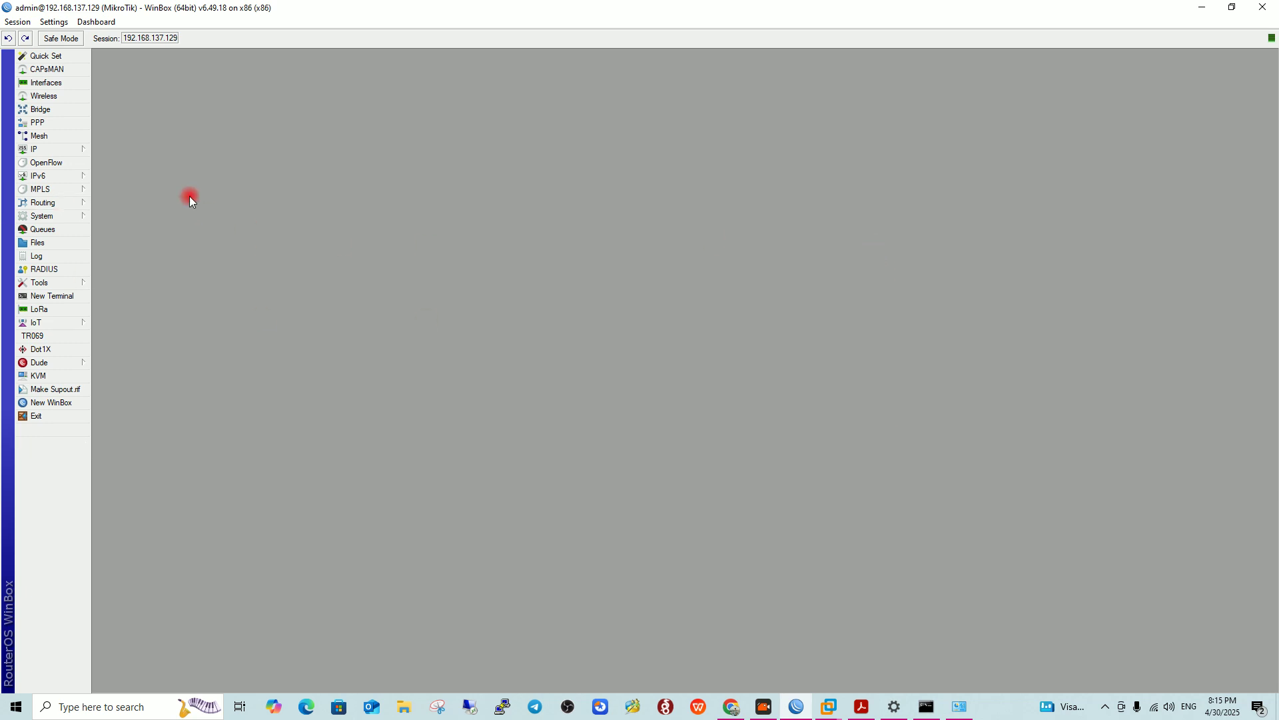
Open the interface list and inspect the general settings of interface ISP_ether1, then close its details.
{"action": "left_click", "coordinate": [64, 79]}
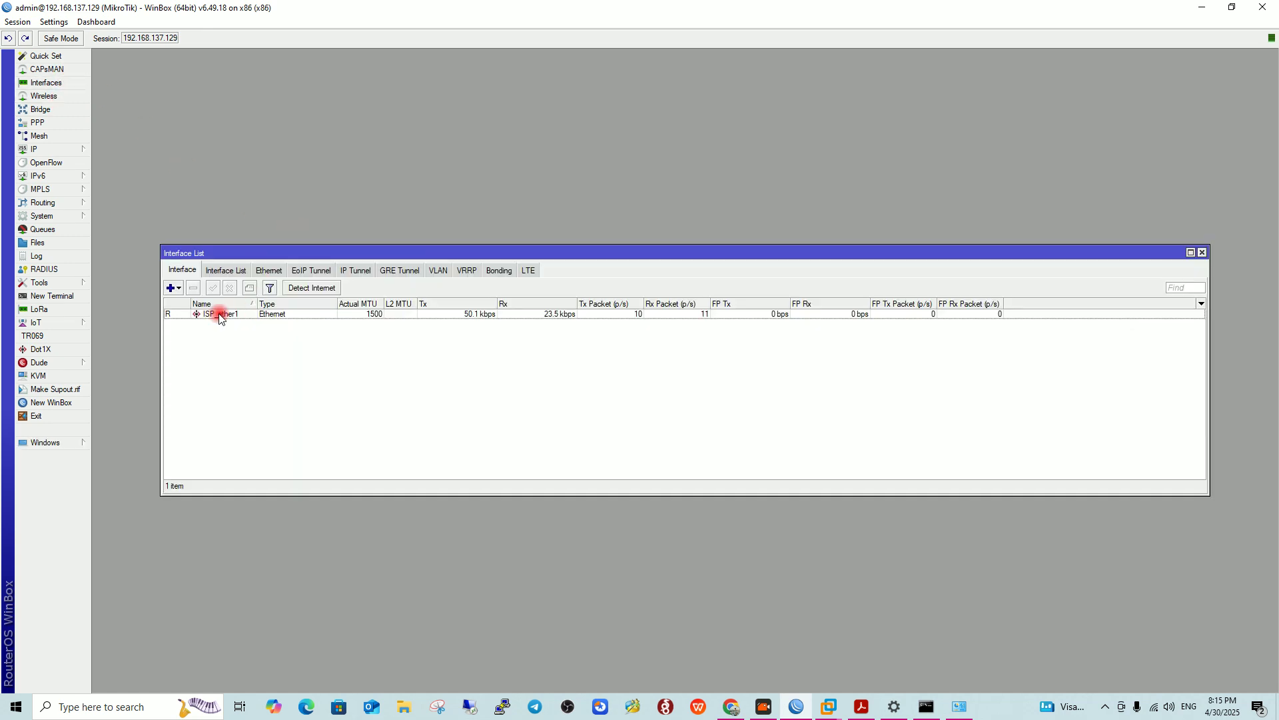
{"action": "double_click", "coordinate": [221, 315]}
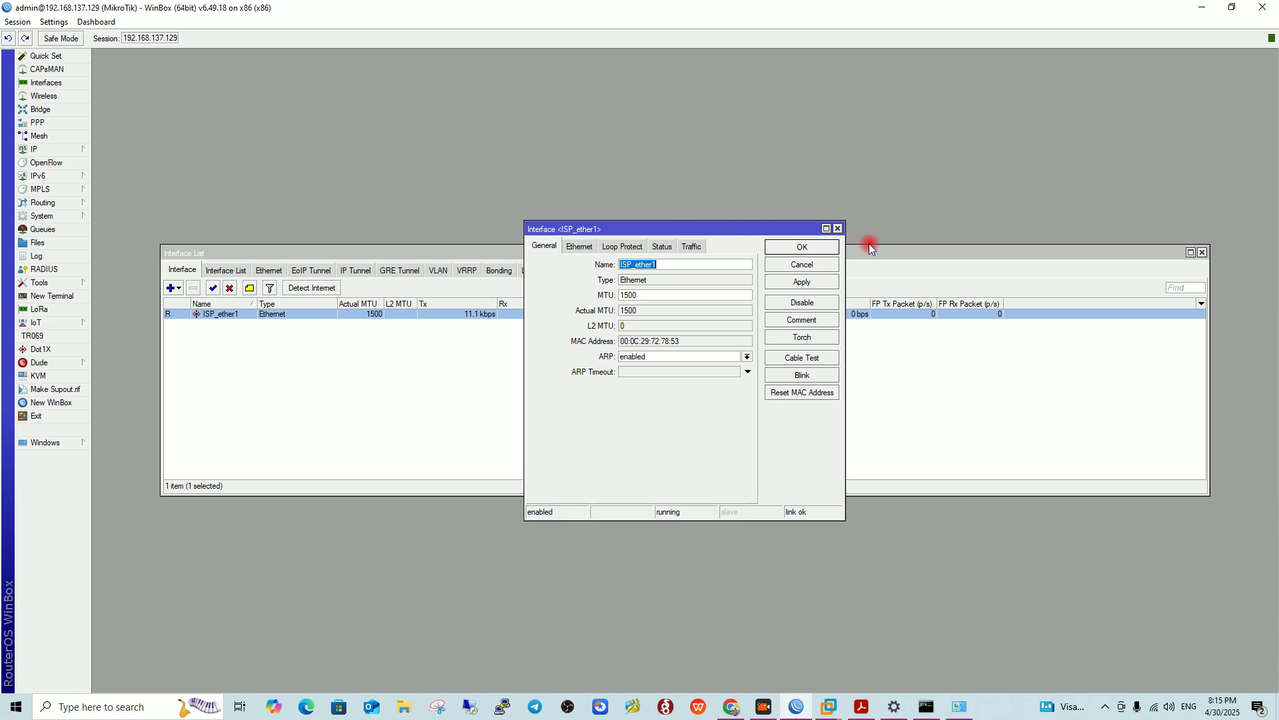
{"action": "left_click", "coordinate": [838, 228]}
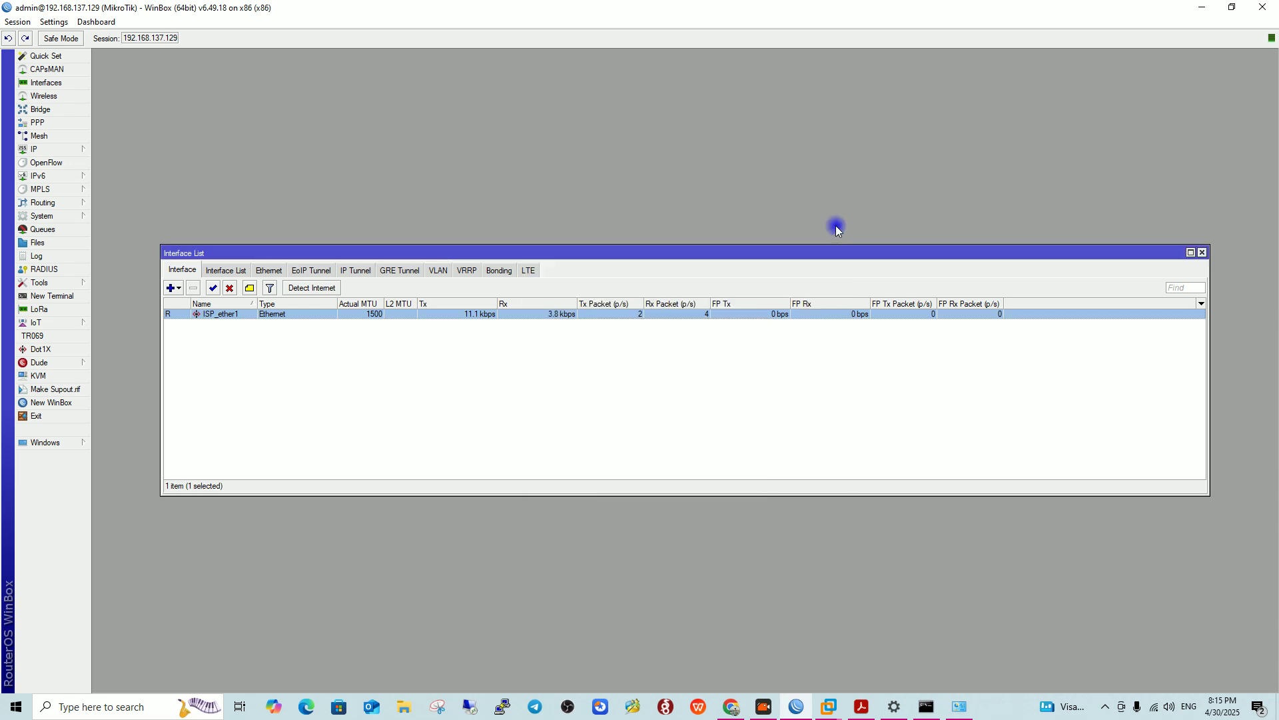
Examine the router's IP address list and the details of the dynamic address assigned to ISP_ether1.
{"action": "left_click", "coordinate": [47, 149]}
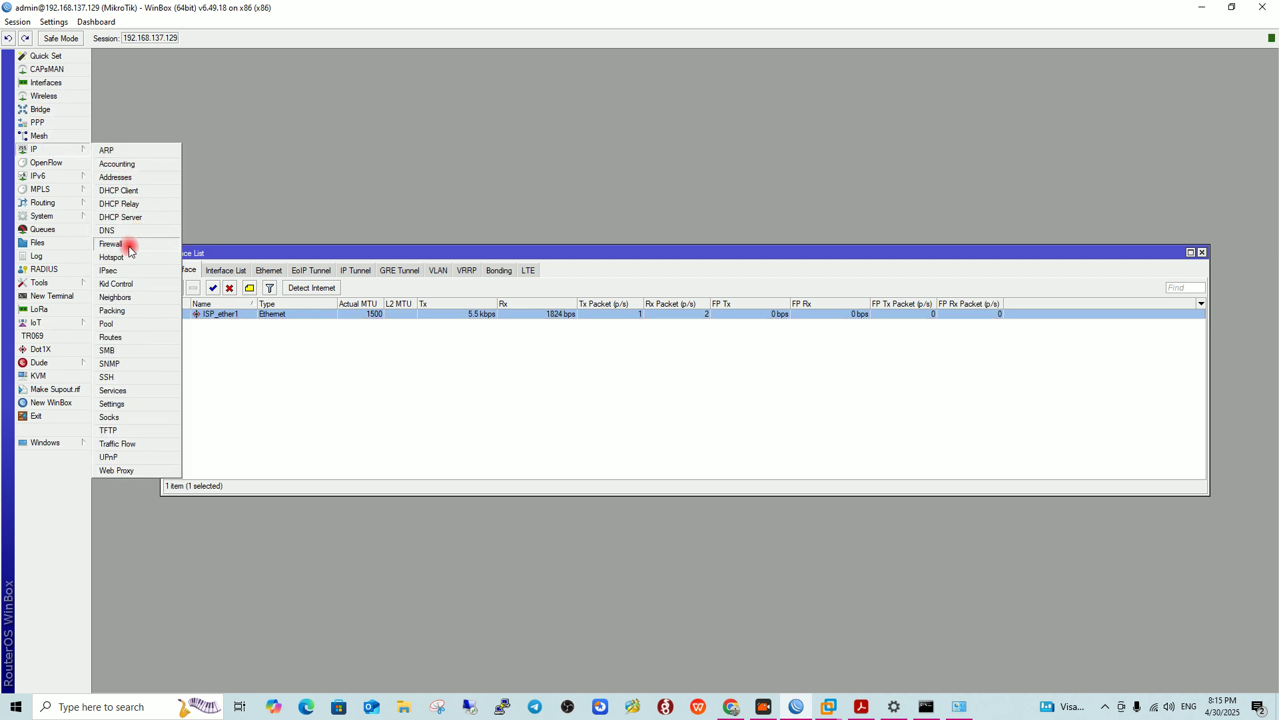
{"action": "left_click", "coordinate": [118, 179]}
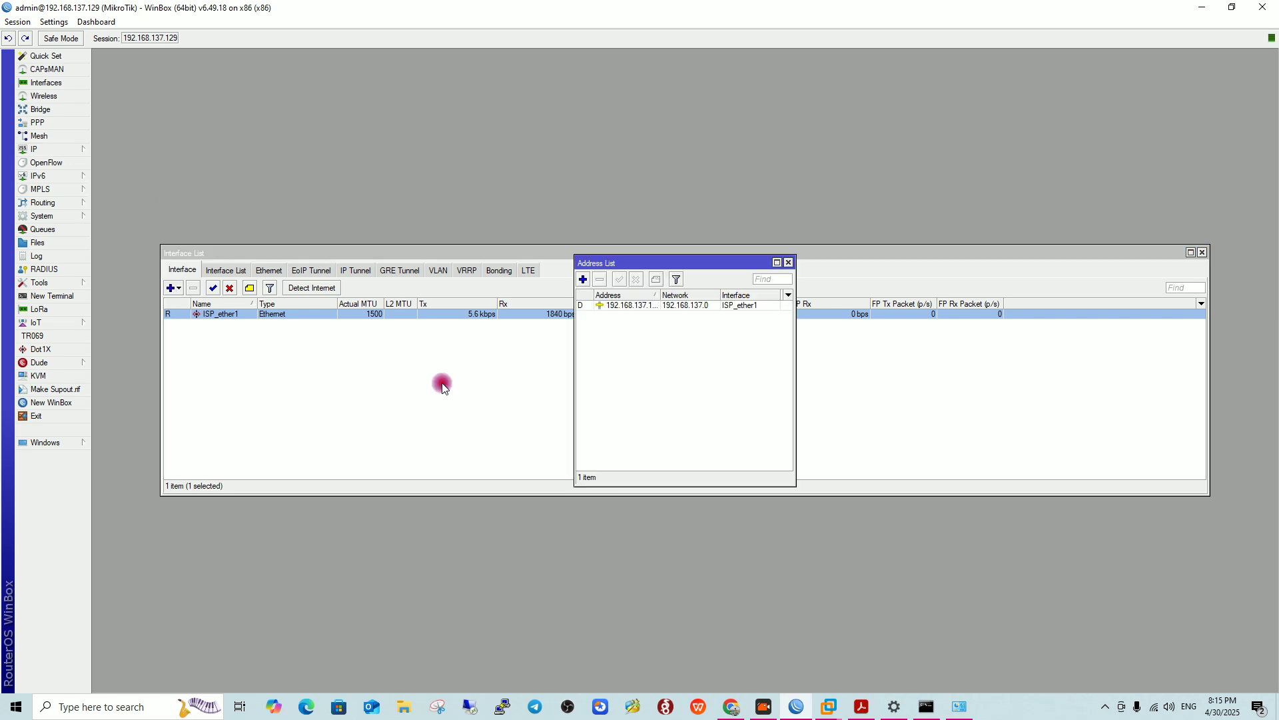
{"action": "left_click", "coordinate": [706, 305]}
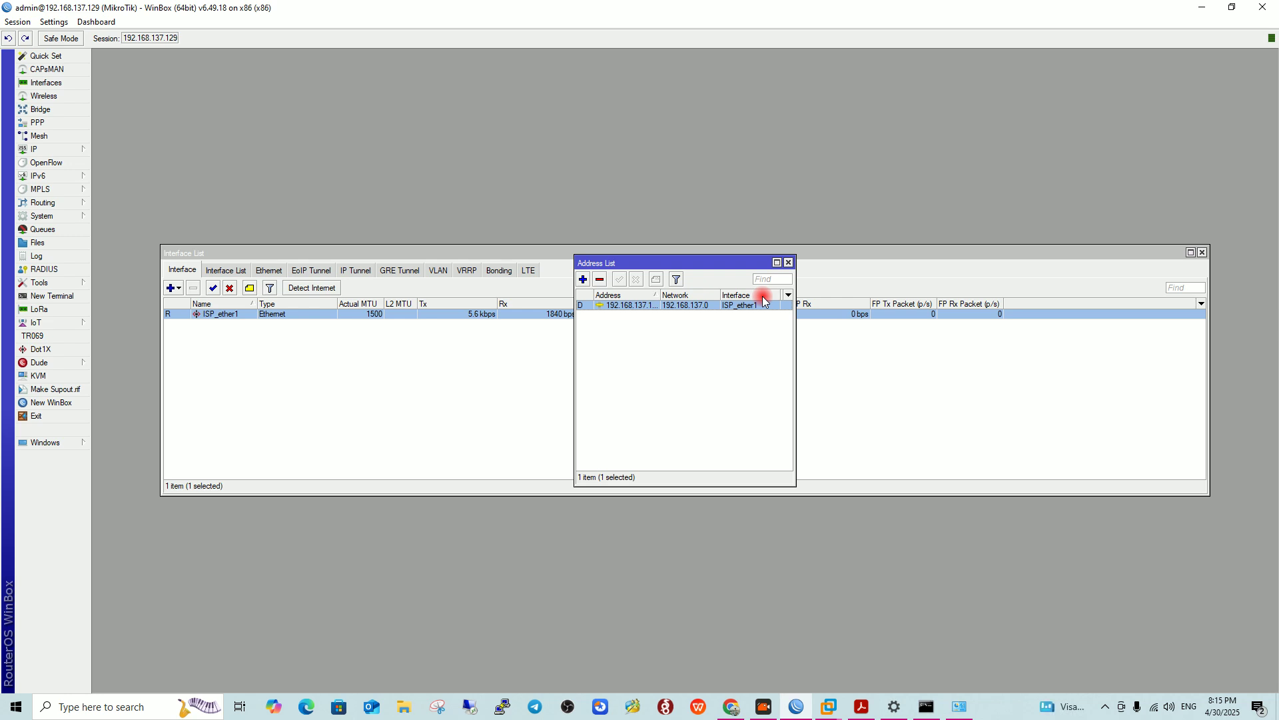
{"action": "double_click", "coordinate": [714, 305]}
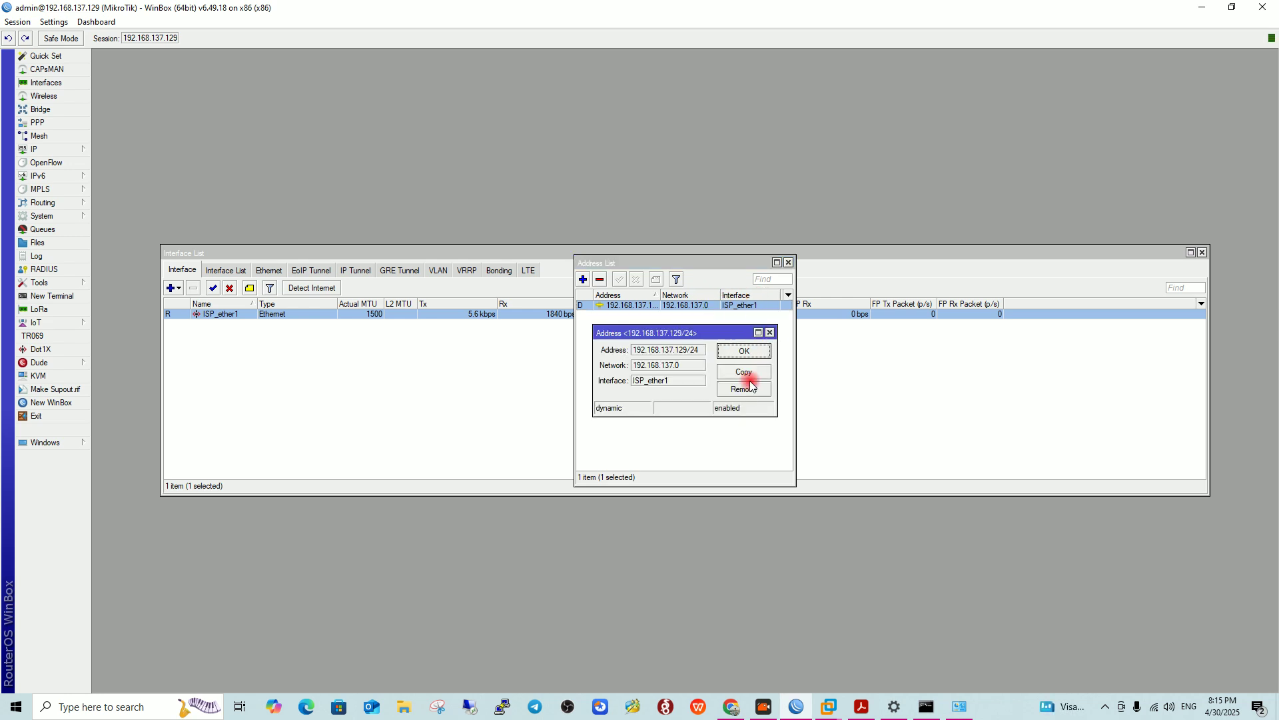
{"action": "left_click", "coordinate": [724, 356]}
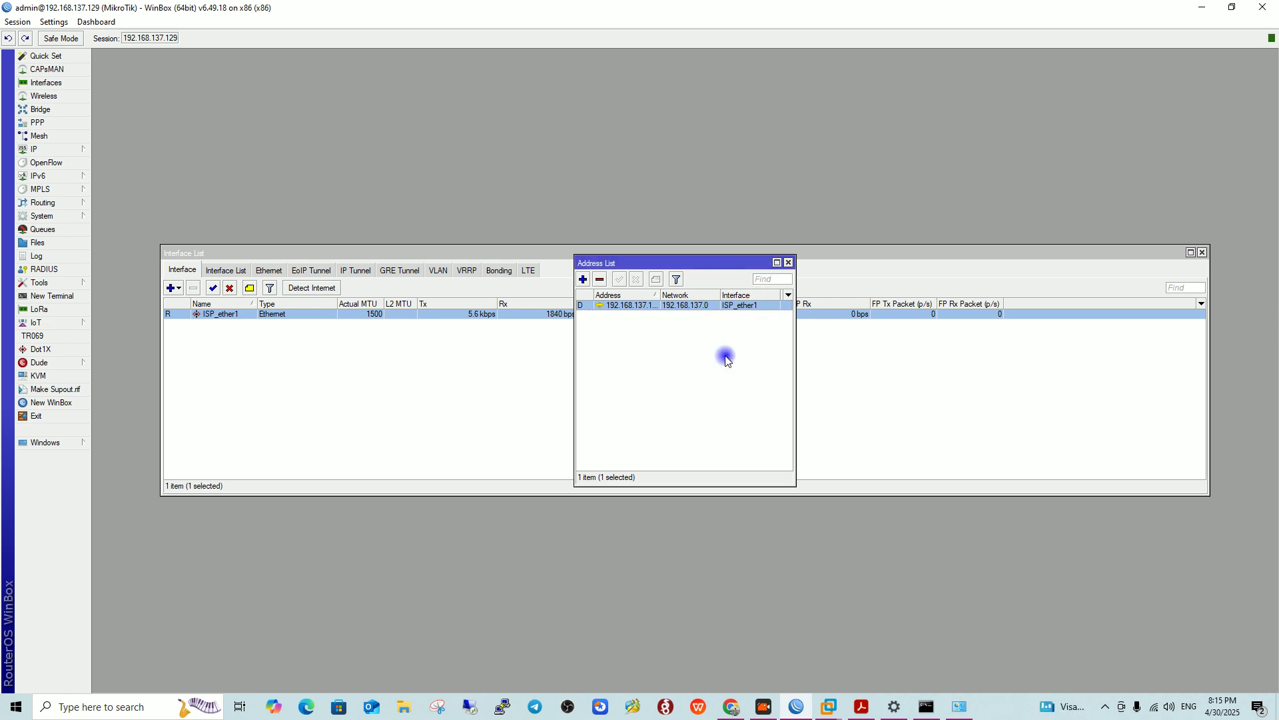
{"action": "left_click", "coordinate": [45, 155]}
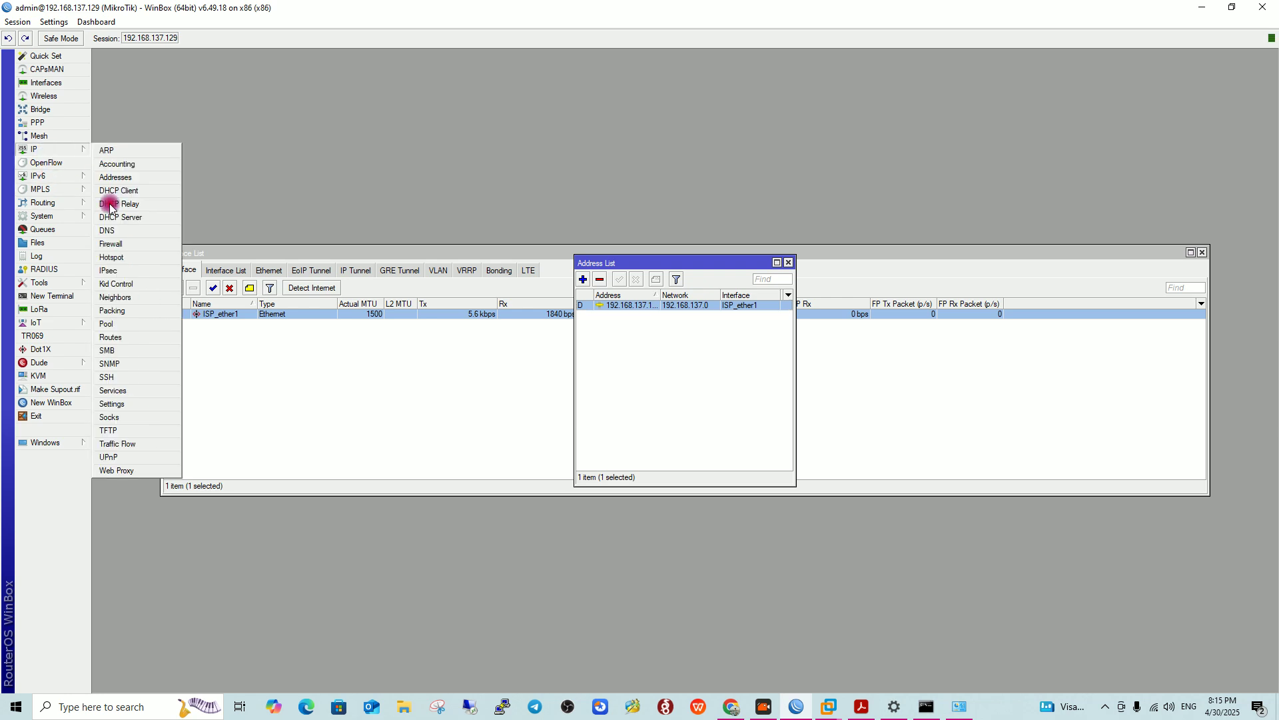
{"action": "left_click", "coordinate": [115, 220]}
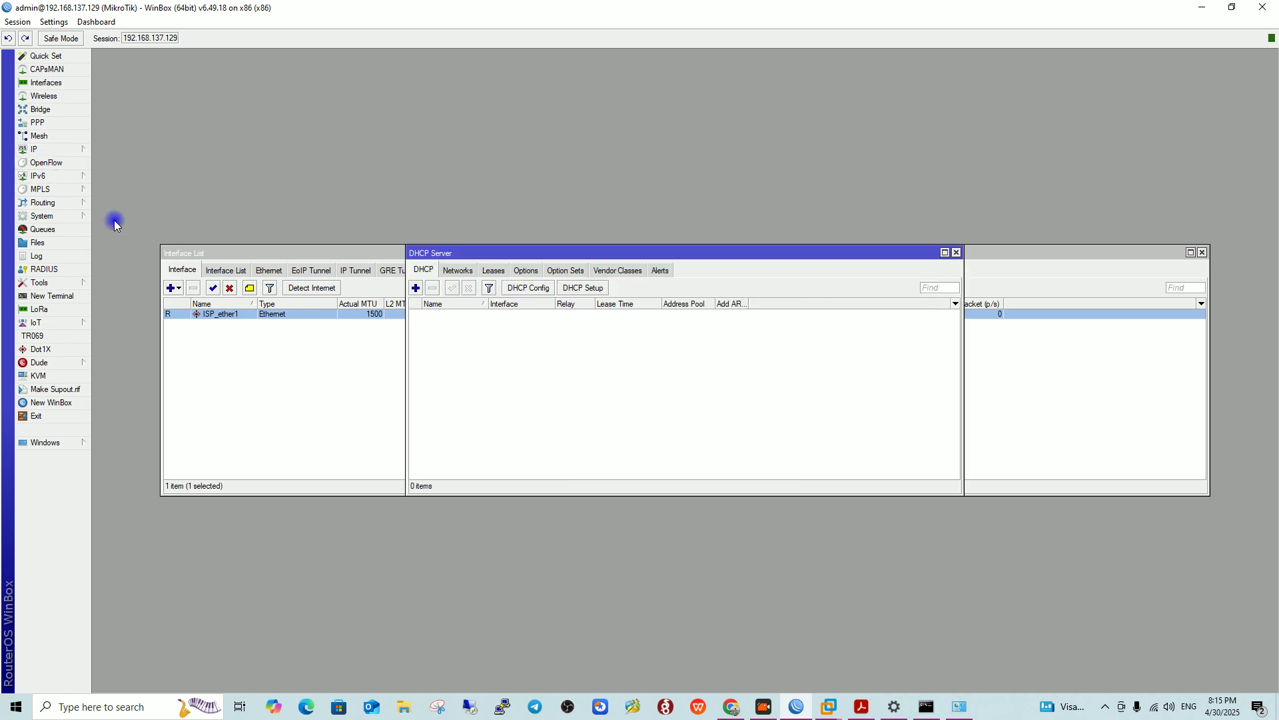
{"action": "left_click", "coordinate": [956, 253]}
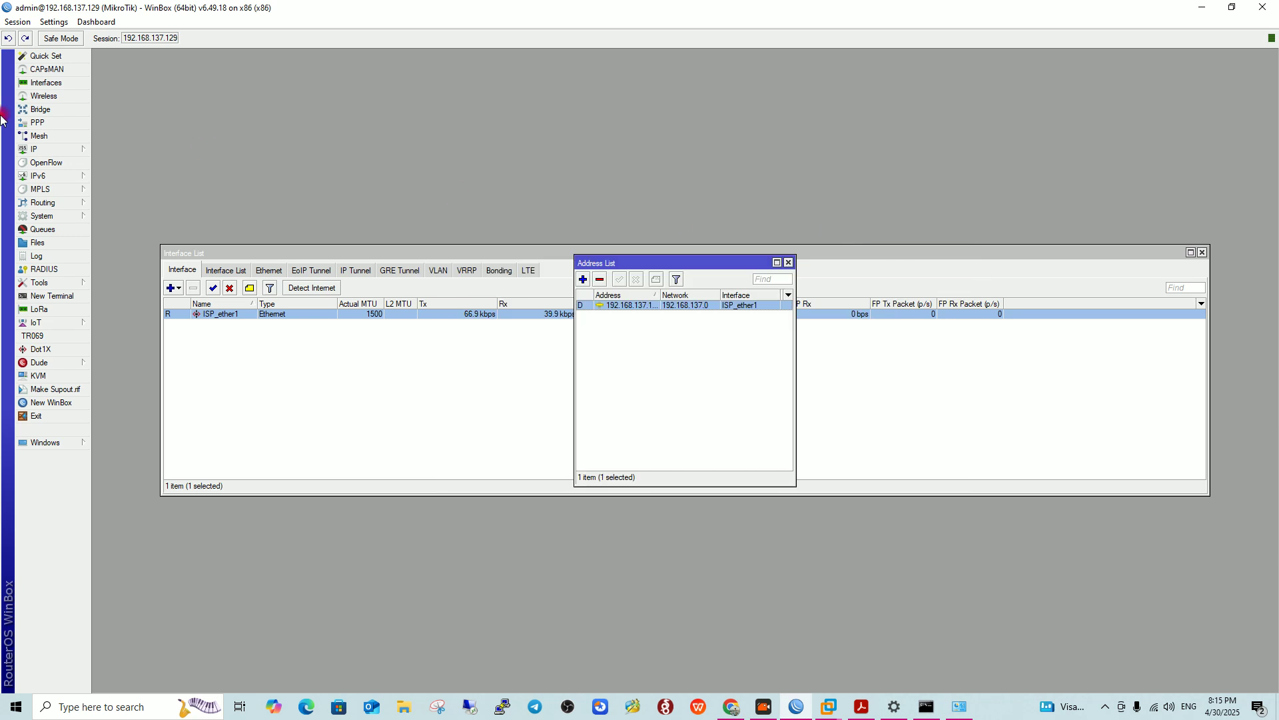
Review the DHCP client settings for ISP_ether1 and widen the IP Address column to read the full leased address.
{"action": "left_click", "coordinate": [37, 136]}
{"action": "left_click", "coordinate": [58, 151]}
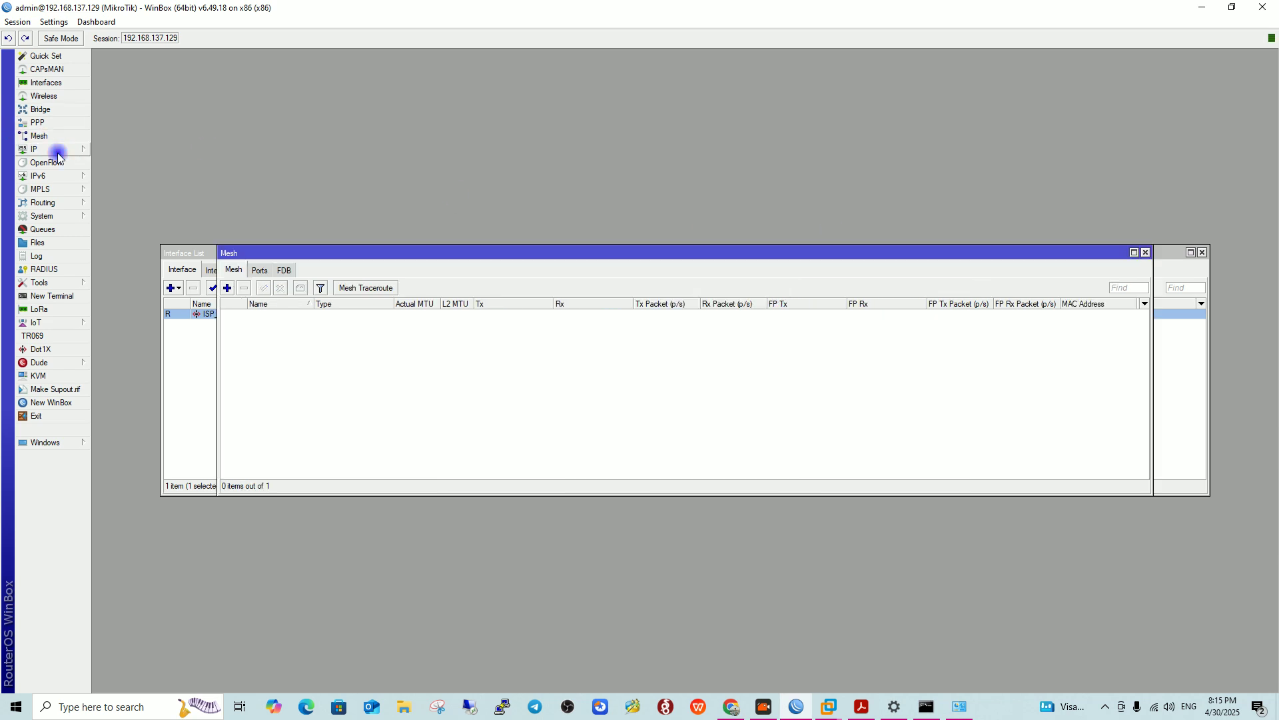
{"action": "left_click", "coordinate": [114, 188]}
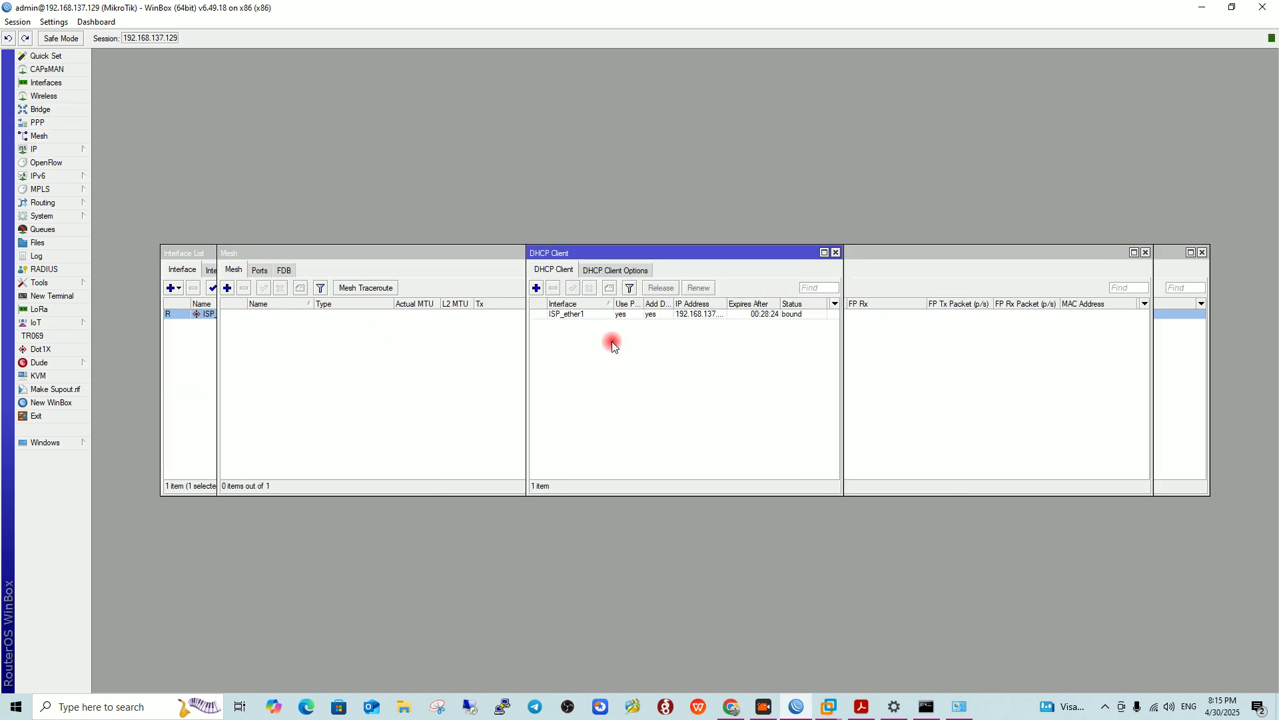
{"action": "double_click", "coordinate": [605, 314]}
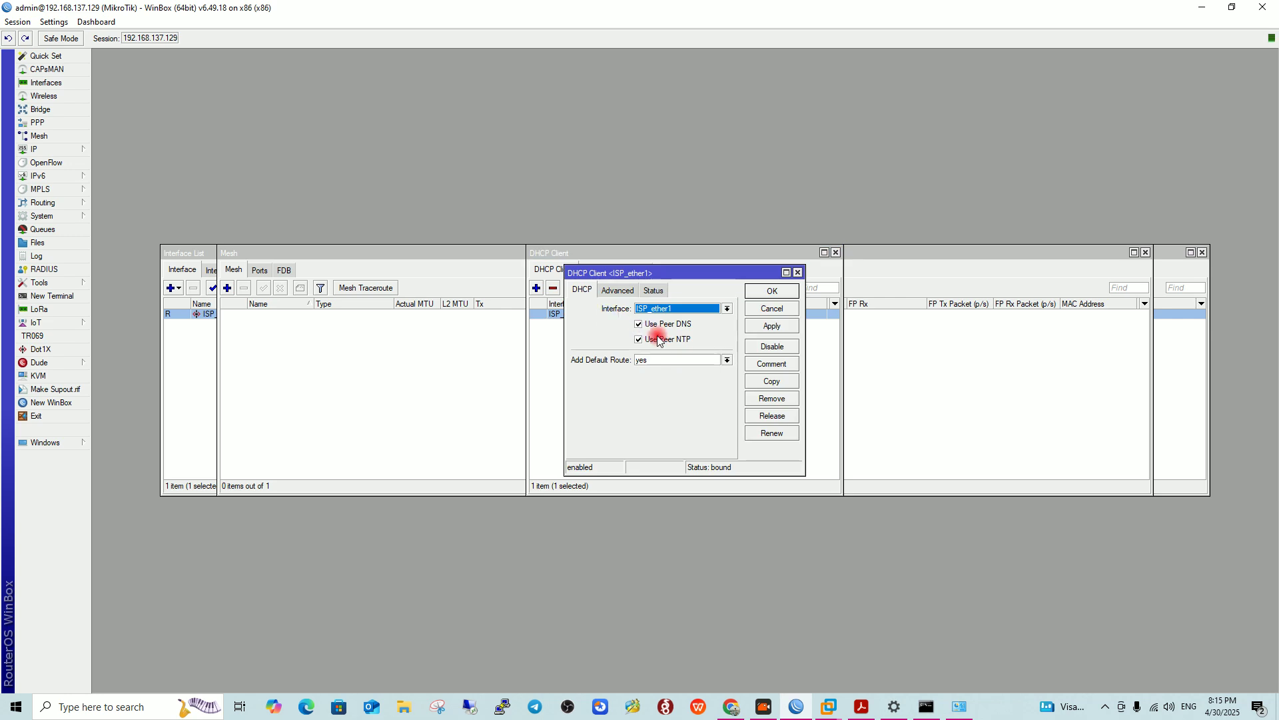
{"action": "left_click", "coordinate": [615, 291]}
{"action": "left_click", "coordinate": [798, 273]}
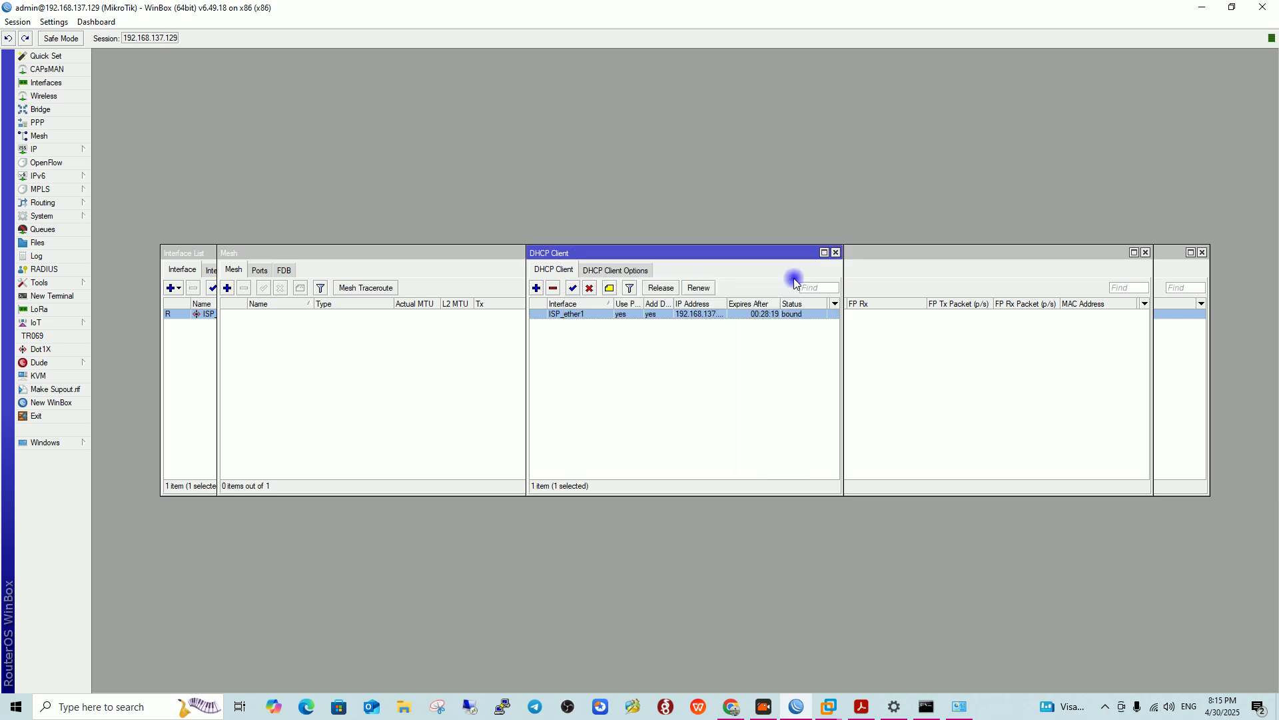
{"action": "left_click_drag", "start_coordinate": [727, 304], "coordinate": [766, 303]}
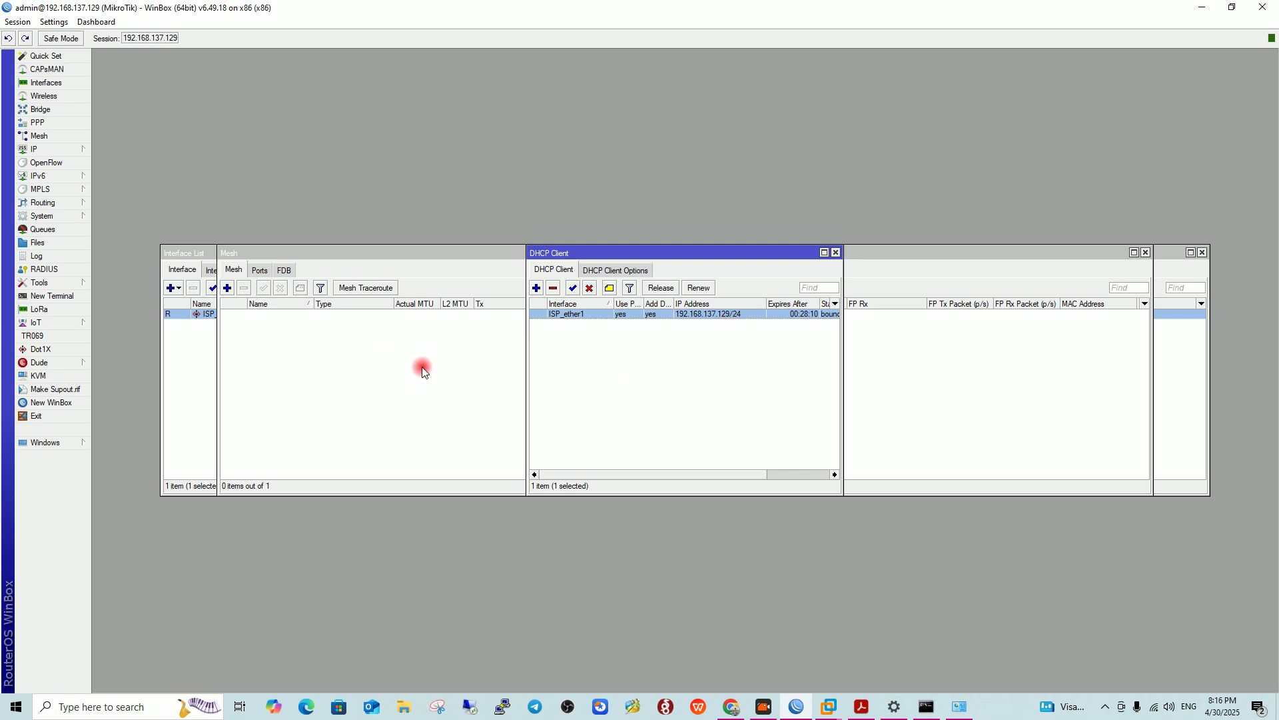
Review the firewall's srcnat NAT rule, checking its outgoing interface and its action, and close the rule.
{"action": "left_click", "coordinate": [49, 149]}
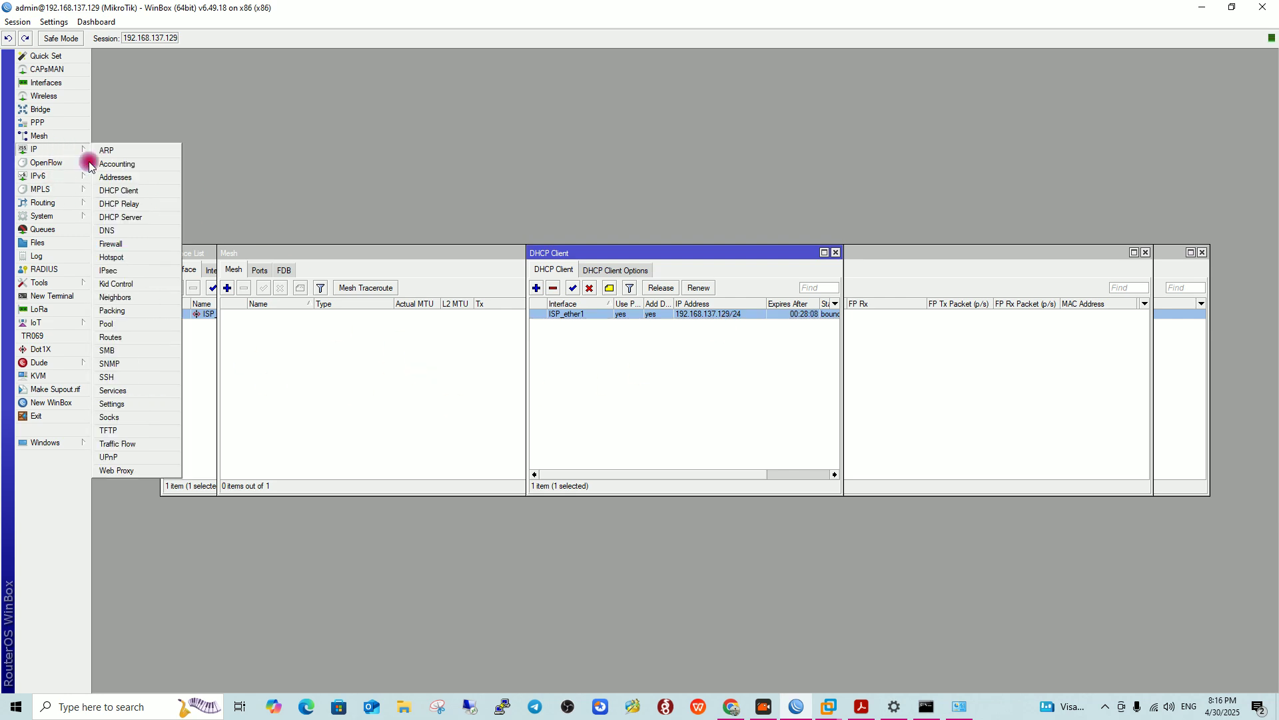
{"action": "left_click", "coordinate": [137, 248]}
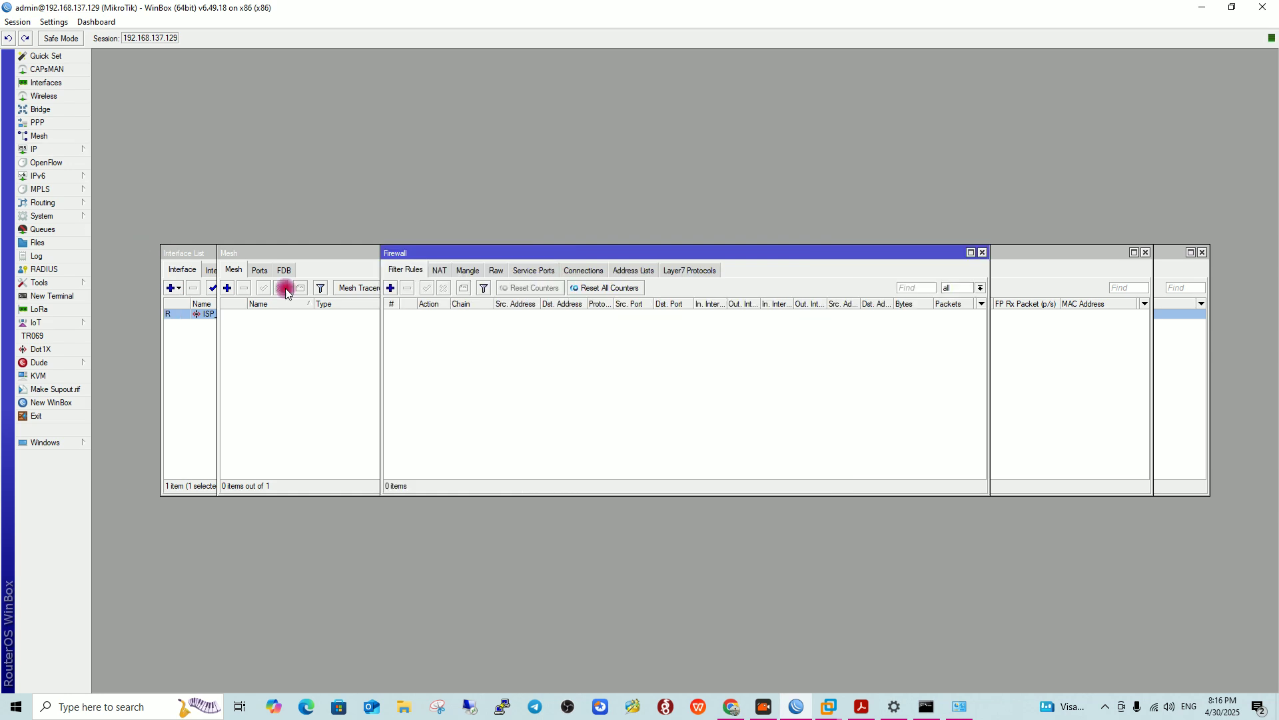
{"action": "left_click", "coordinate": [441, 271]}
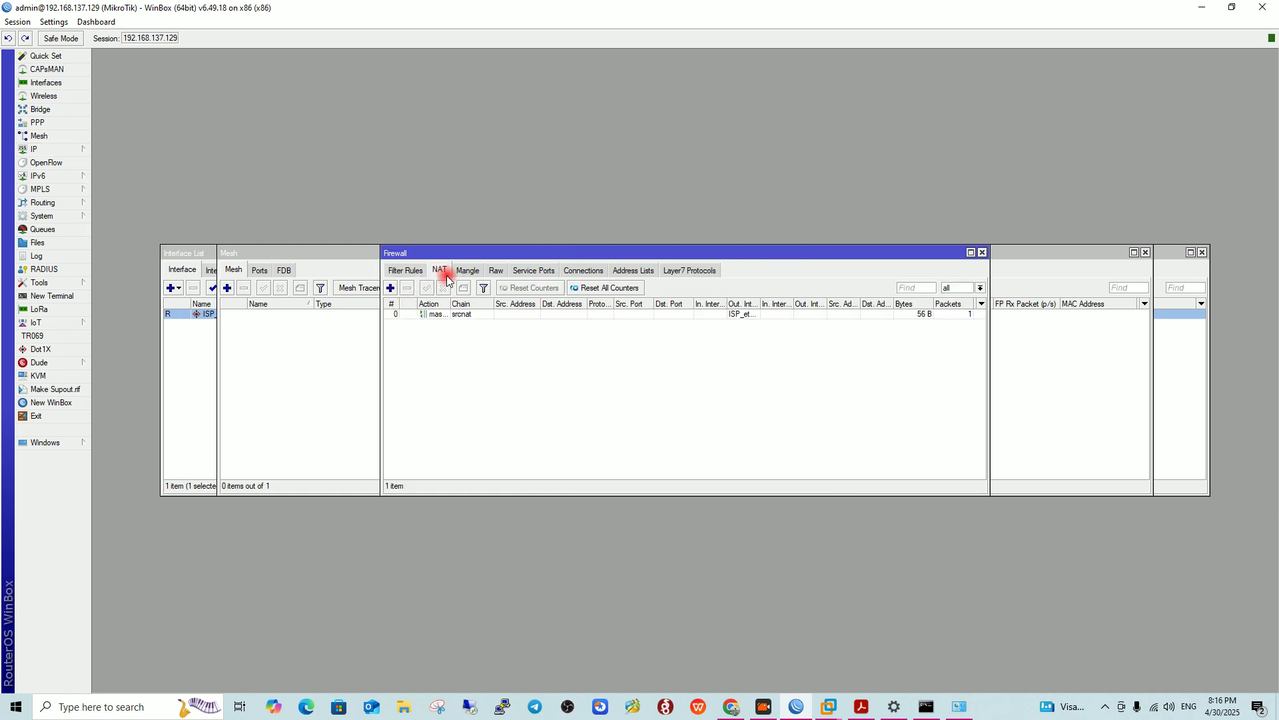
{"action": "left_click", "coordinate": [467, 319]}
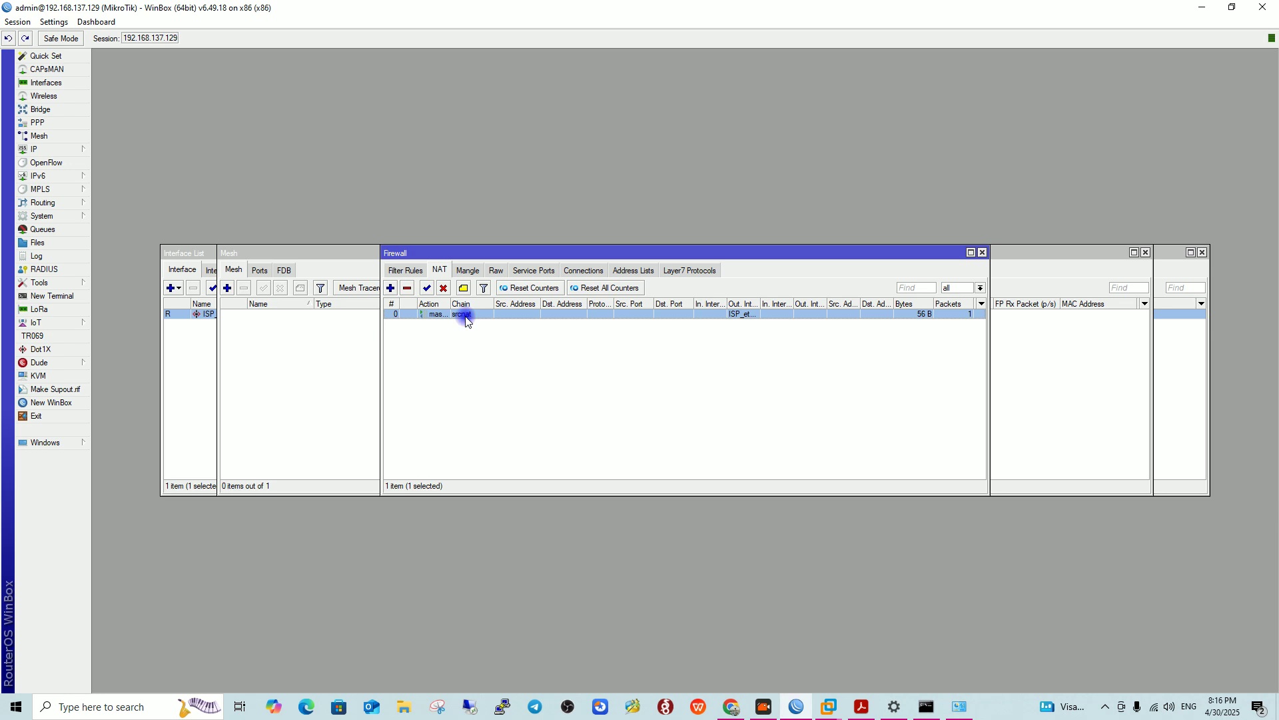
{"action": "double_click", "coordinate": [466, 319]}
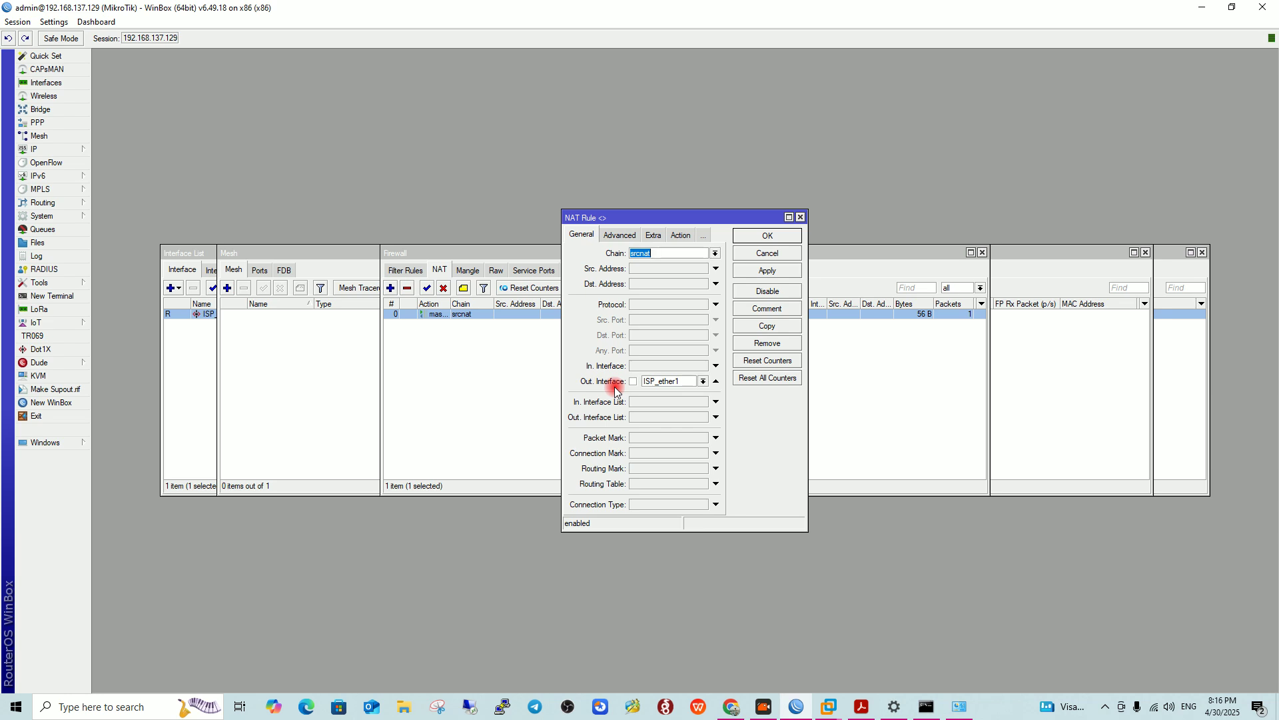
{"action": "left_click", "coordinate": [681, 236]}
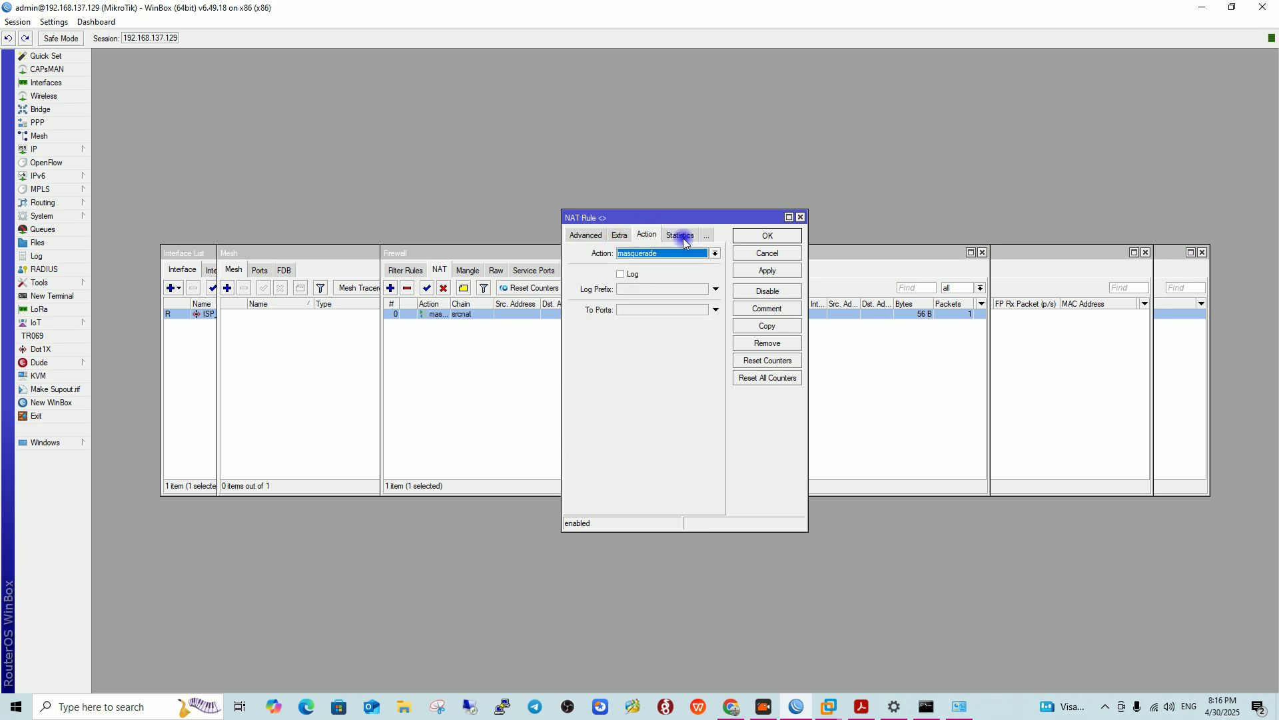
{"action": "left_click", "coordinate": [787, 234]}
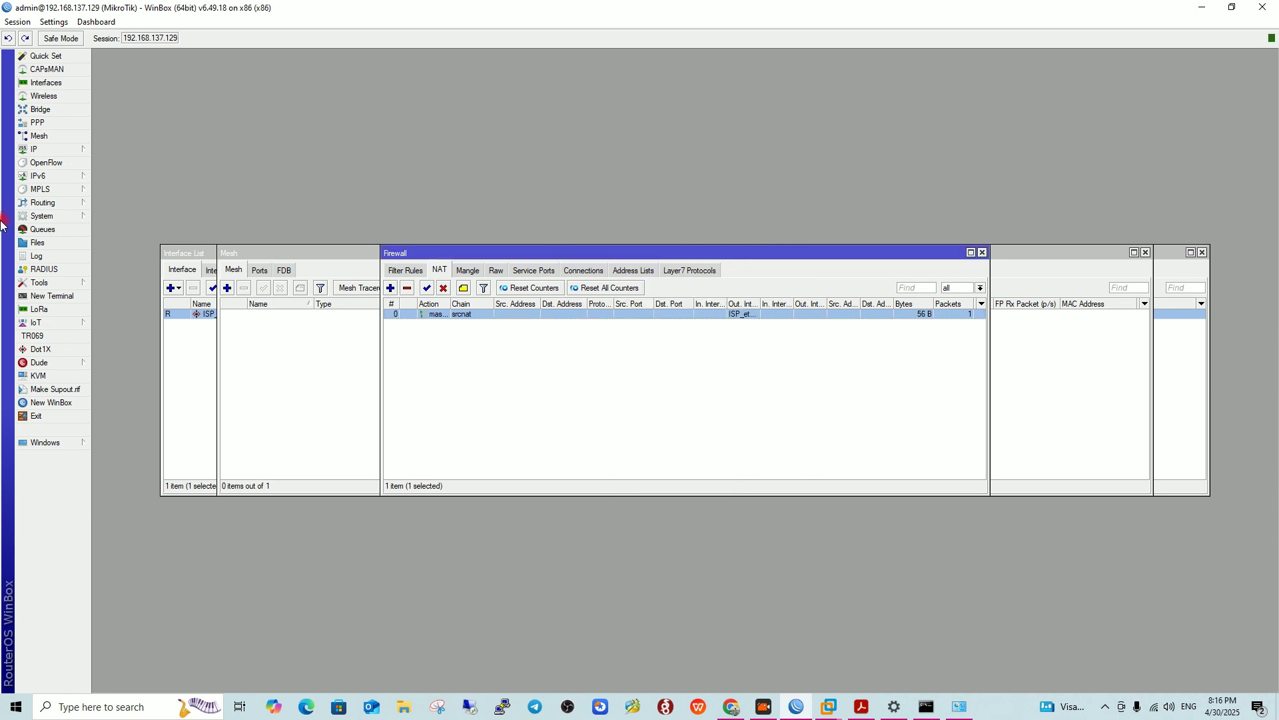
Add 1.1.1.1 as a second DNS server below 8.8.8.8 and save the DNS settings.
{"action": "left_click", "coordinate": [51, 151]}
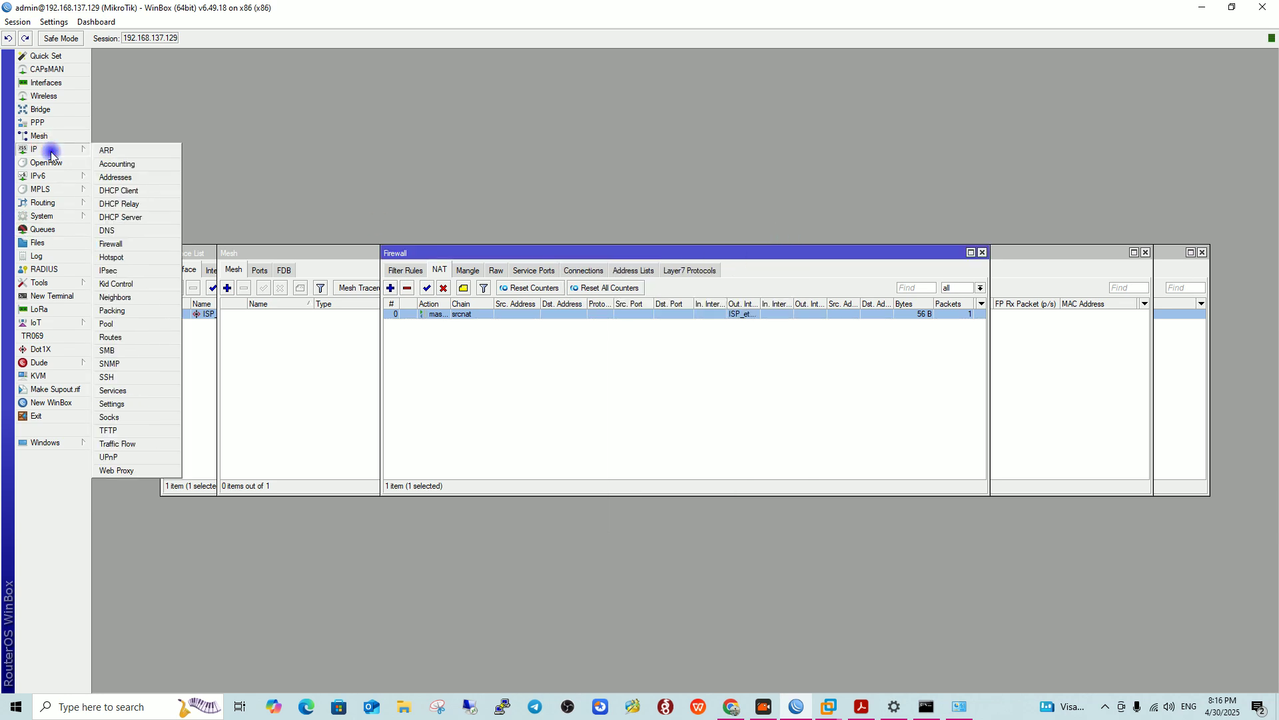
{"action": "left_click", "coordinate": [118, 233]}
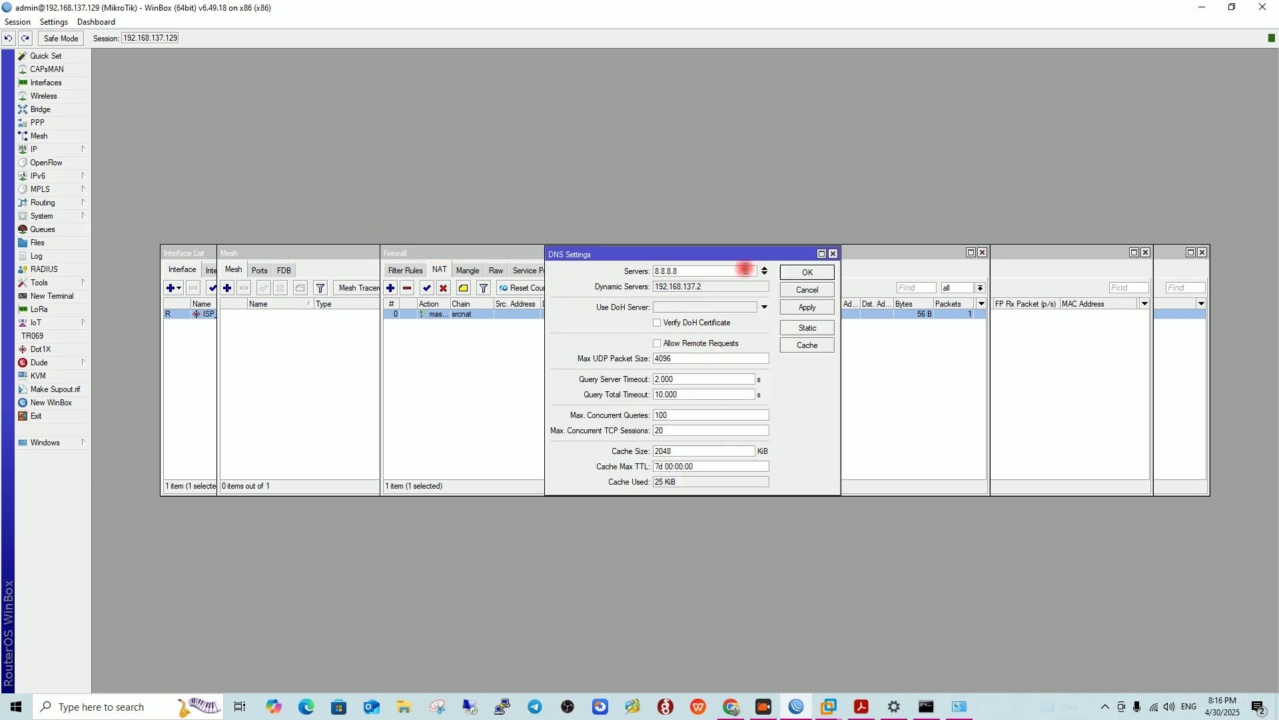
{"action": "left_click_drag", "start_coordinate": [642, 269], "coordinate": [754, 283]}
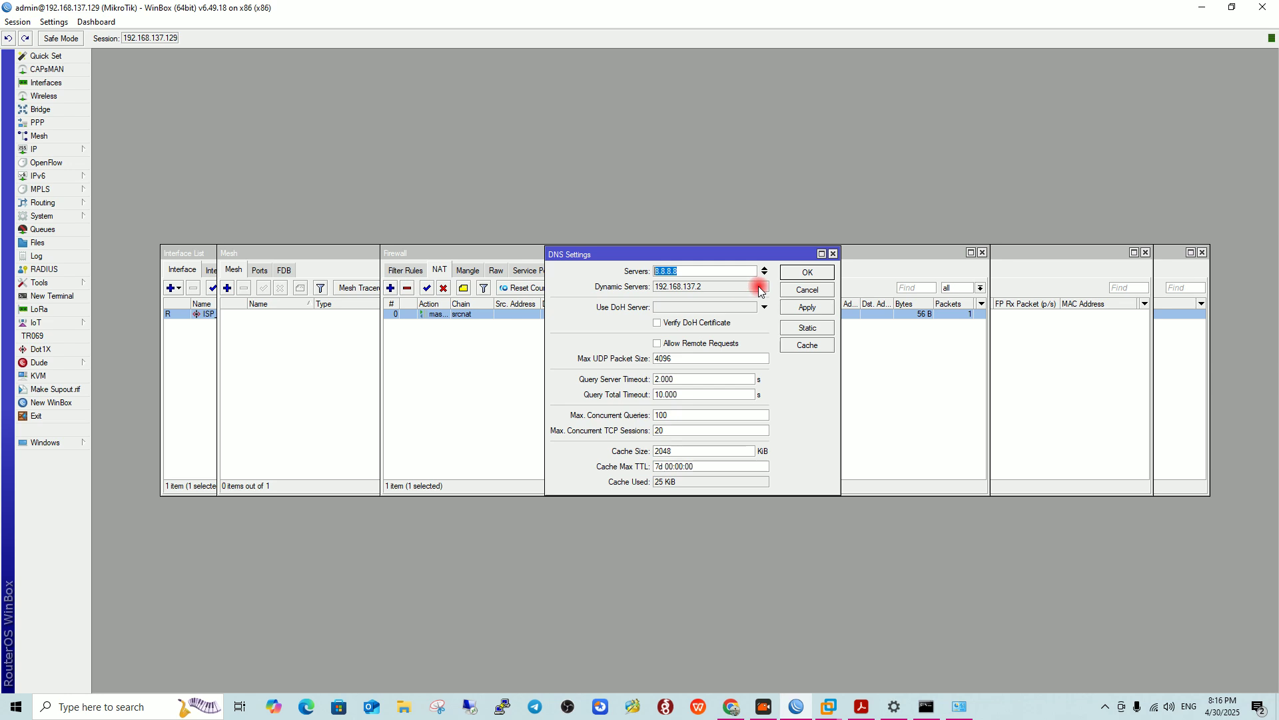
{"action": "left_click", "coordinate": [764, 277]}
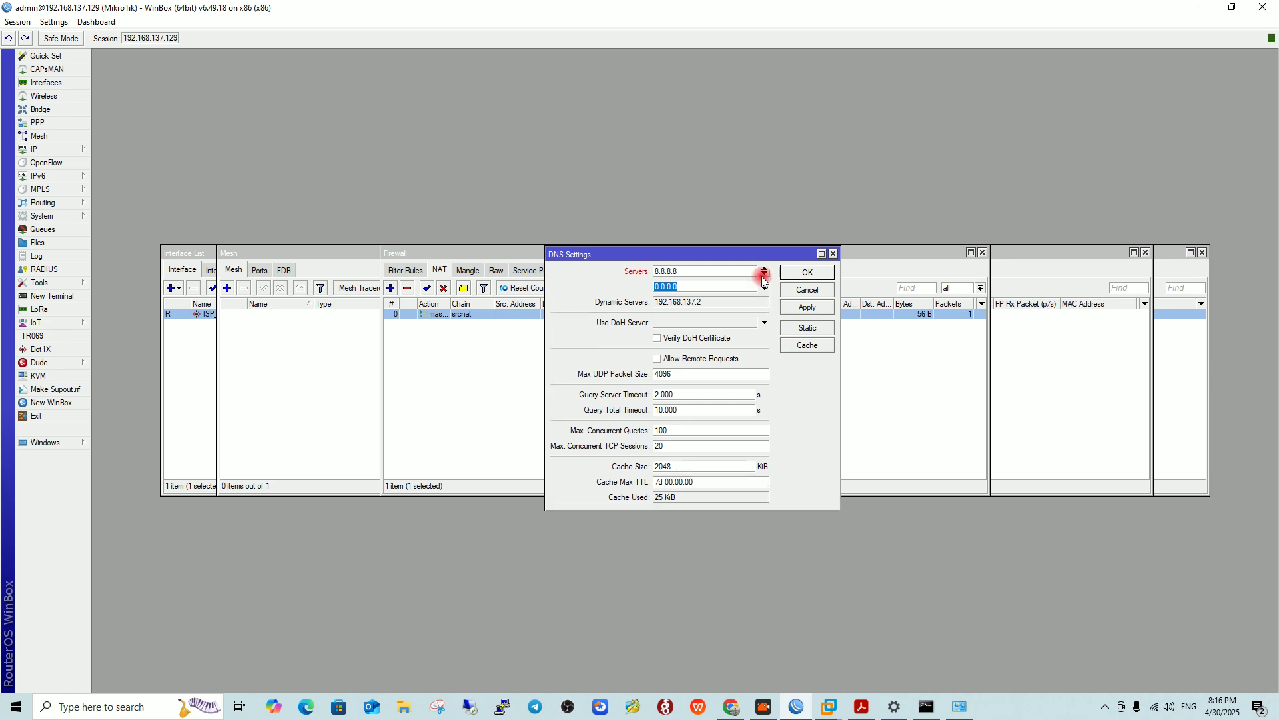
{"action": "type", "text": "1.1.1.1"}
{"action": "left_click", "coordinate": [794, 276]}
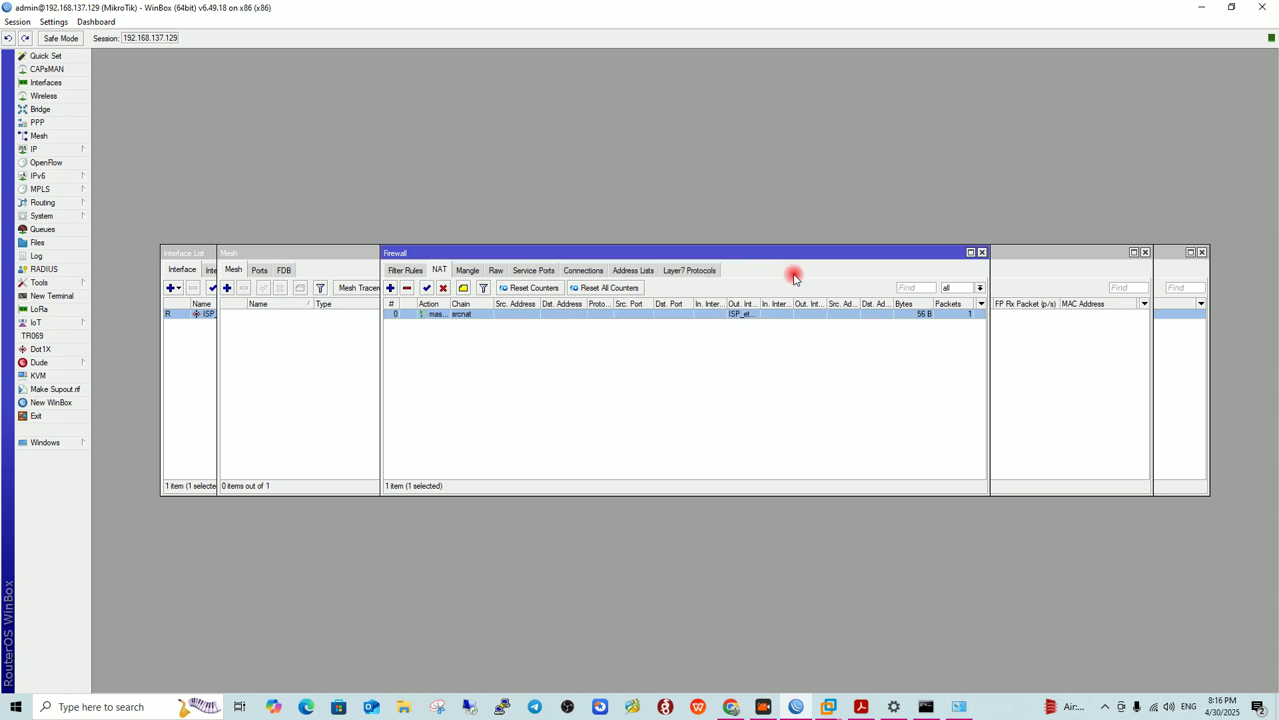
Open the router's DHCP server list and move its window clear of the firewall window for inspection.
{"action": "left_click", "coordinate": [67, 149]}
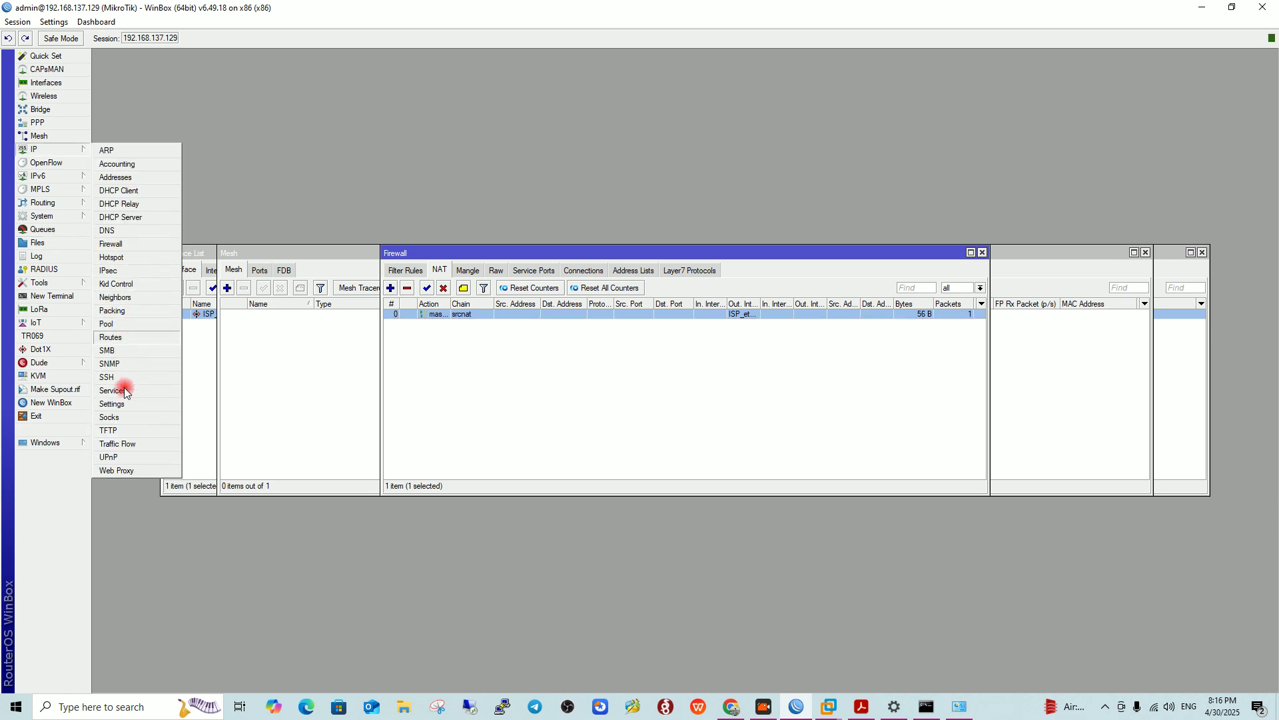
{"action": "left_click", "coordinate": [134, 217]}
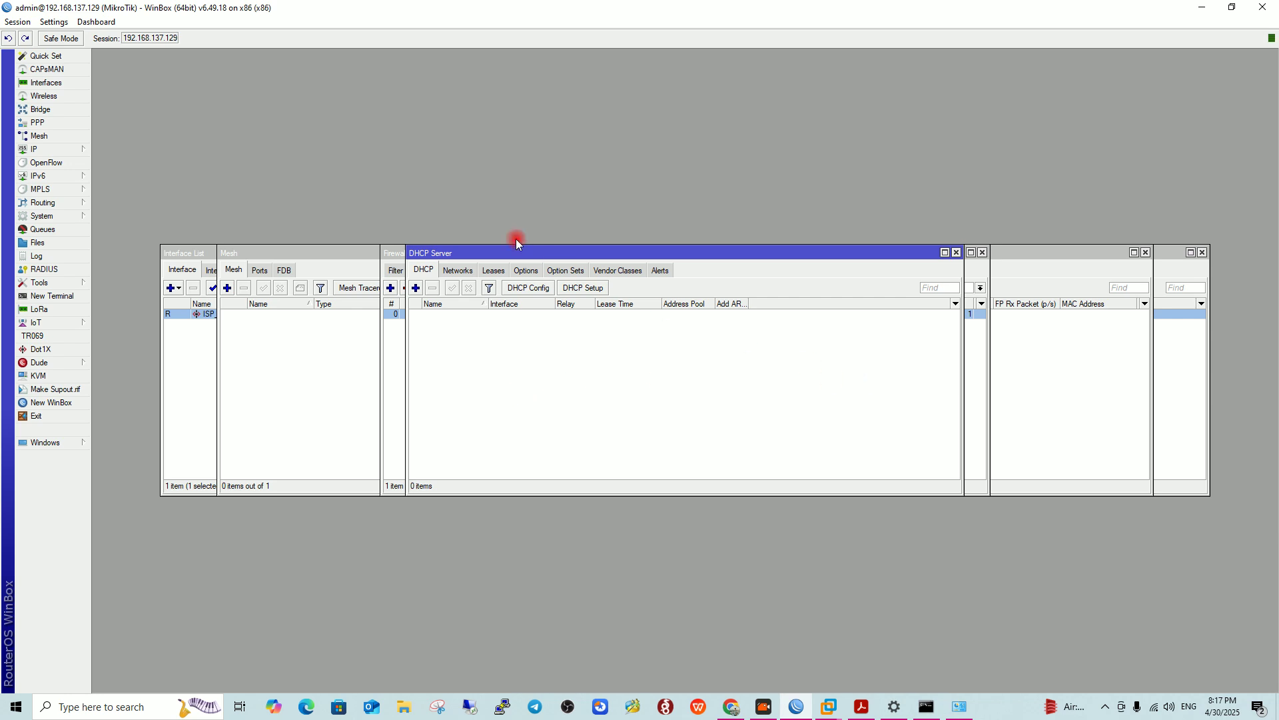
{"action": "left_click_drag", "start_coordinate": [521, 258], "coordinate": [586, 239]}
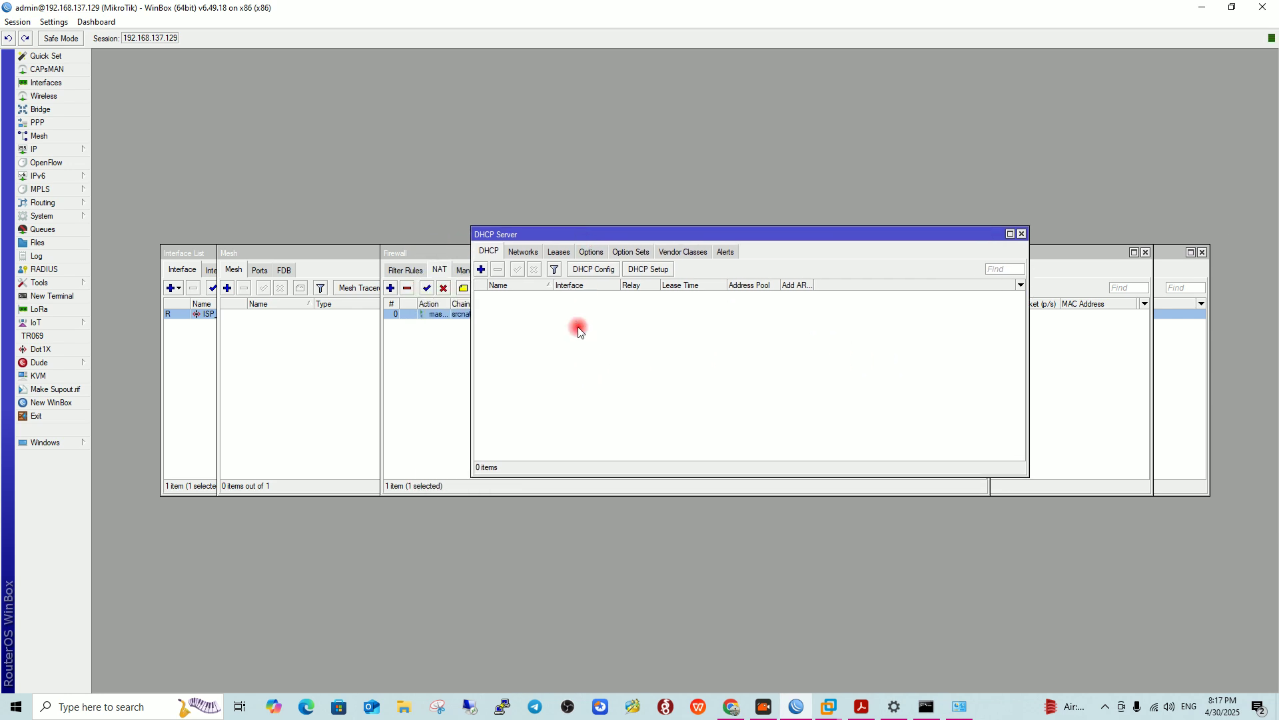